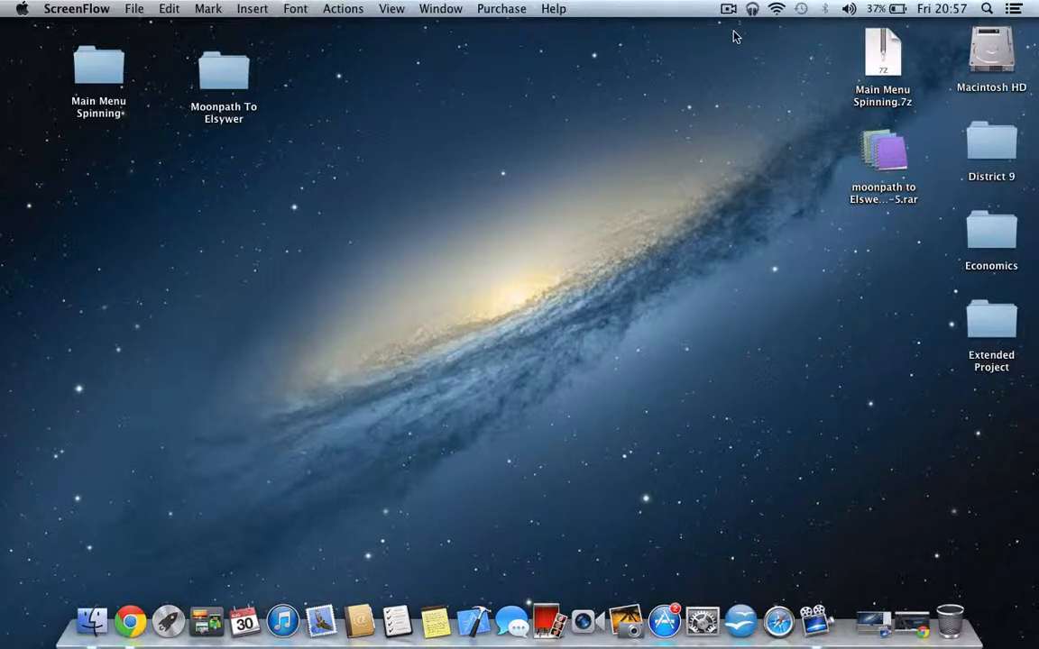
# - Switch to Chrome, look over the Skyrim Nexus and Steam Workshop mod pages, and minimize the browser
pyautogui.click(130, 621)
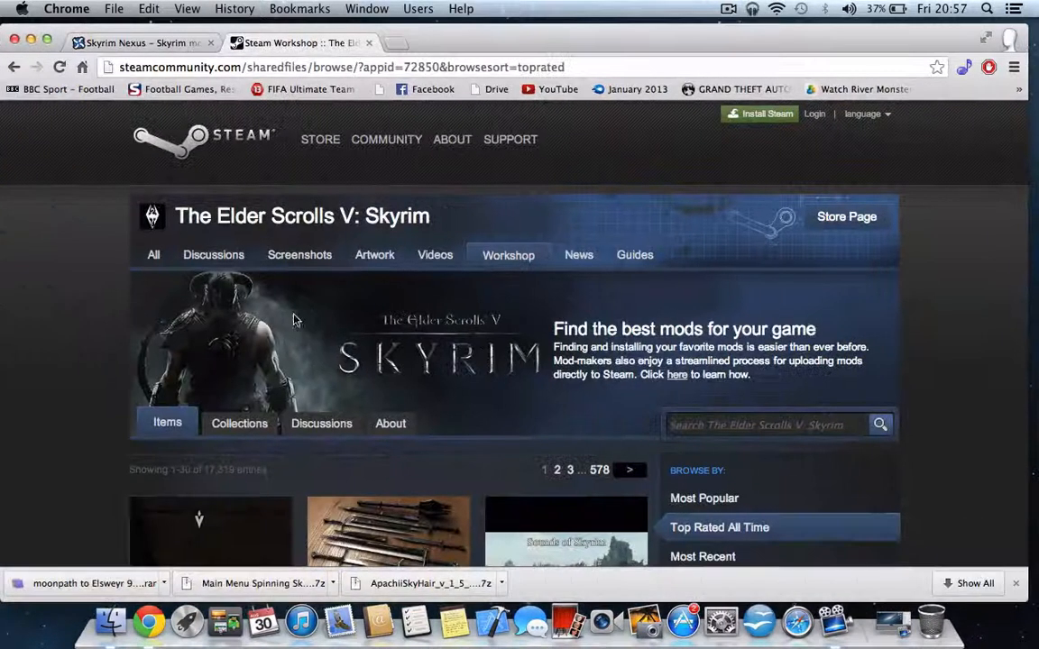
pyautogui.click(136, 42)
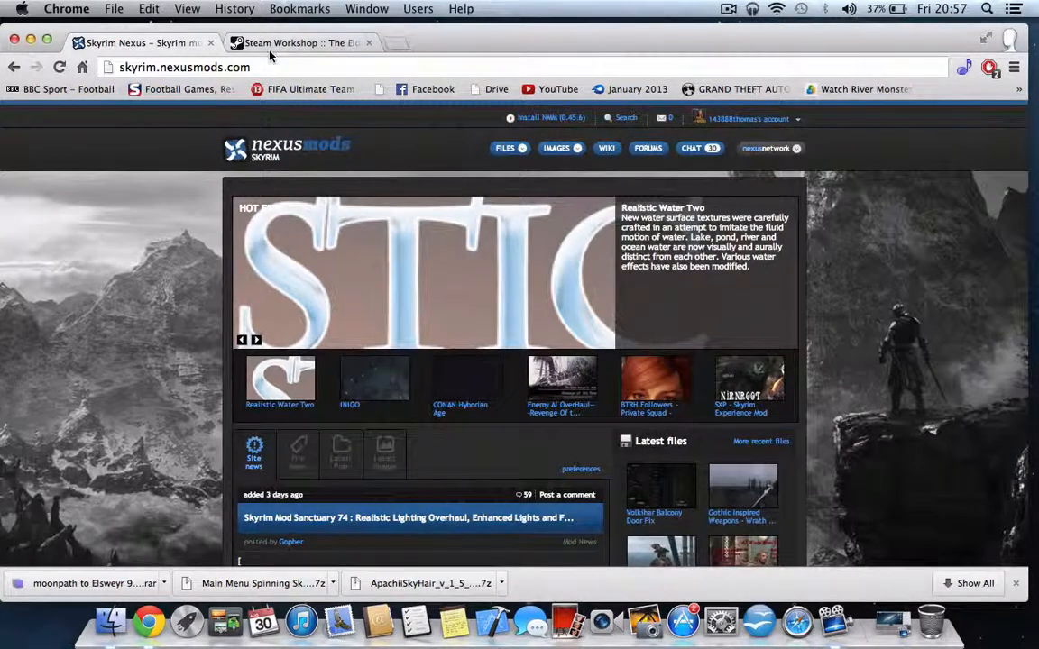
pyautogui.click(274, 44)
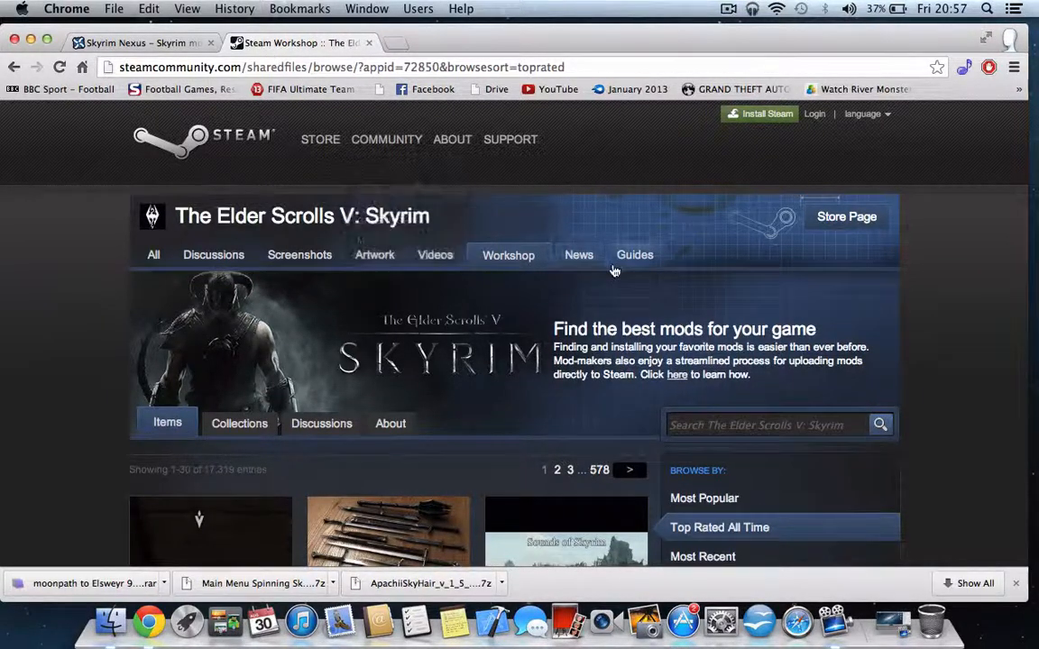
pyautogui.scroll(-5, 610, 341)
pyautogui.scroll(-5, 609, 341)
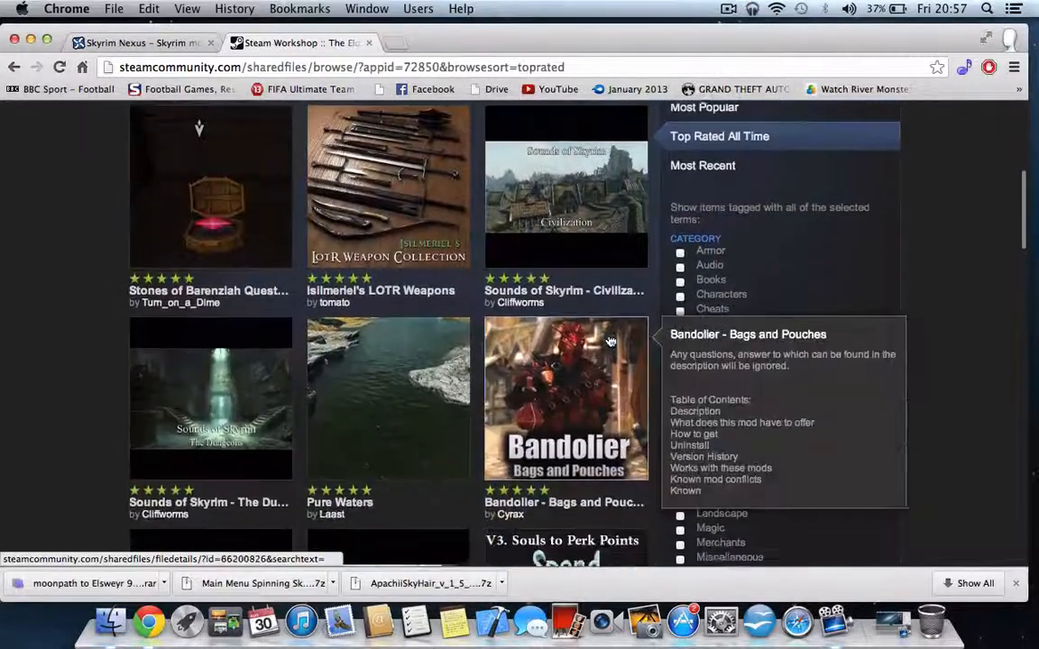
pyautogui.scroll(10, 577, 378)
pyautogui.click(134, 45)
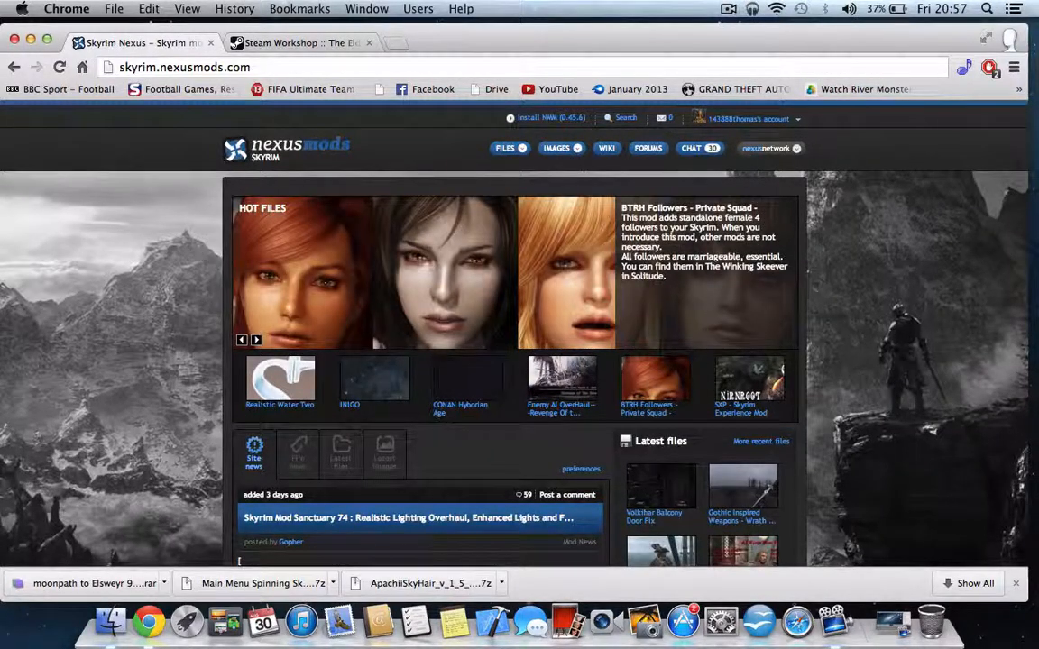
pyautogui.click(30, 41)
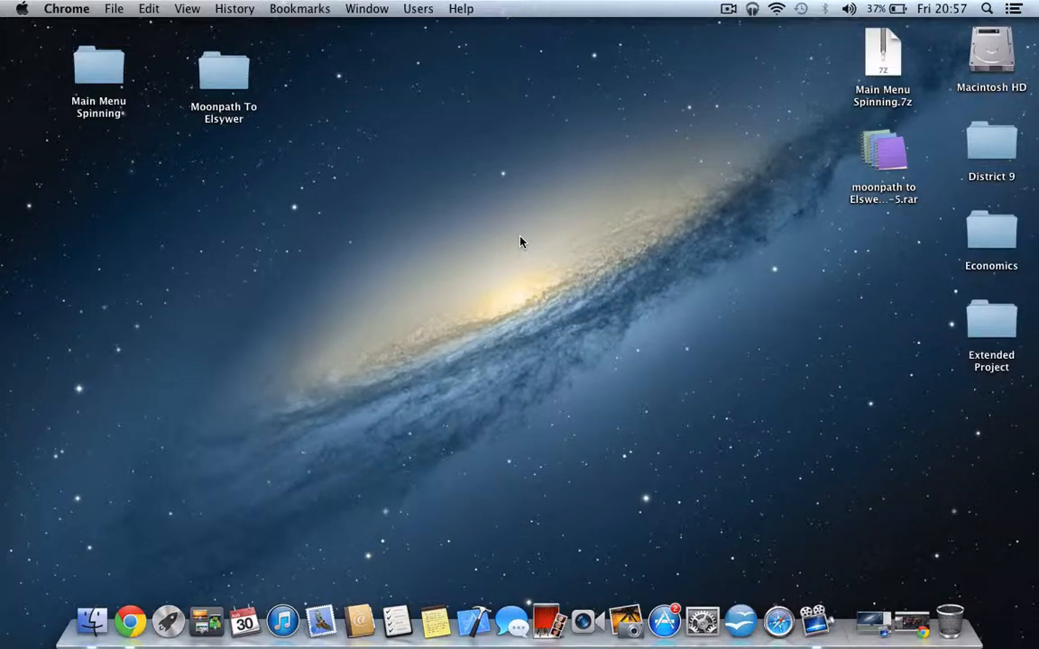
# - Open the Main Menu Spinning folder from the desktop and open a second Finder window alongside it
pyautogui.doubleClick(86, 61)
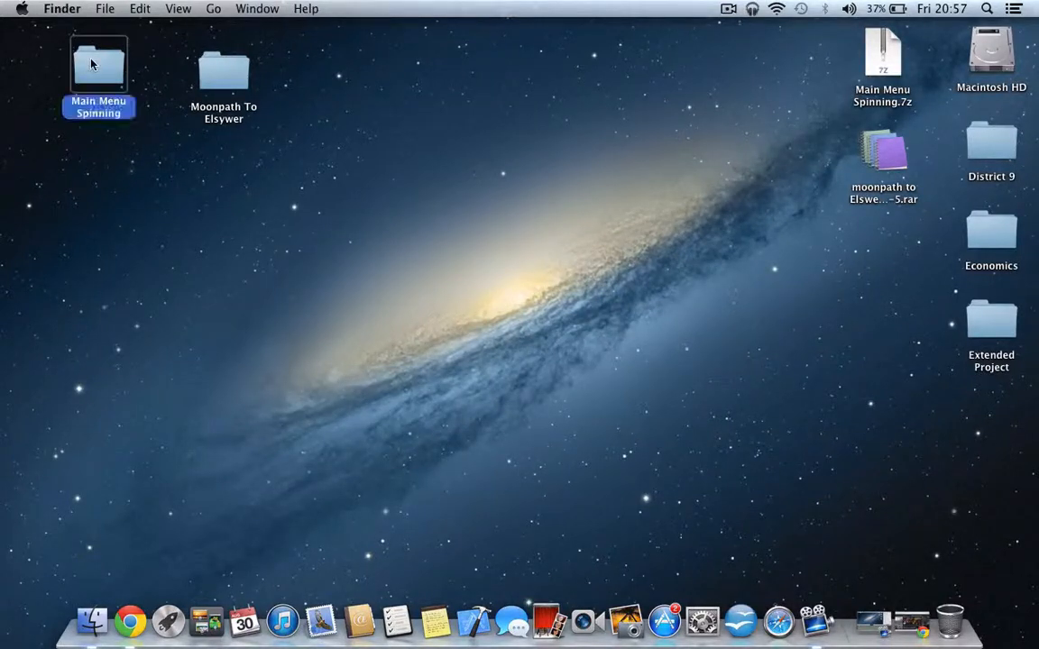
pyautogui.moveTo(347, 199); pyautogui.dragTo(572, 41)
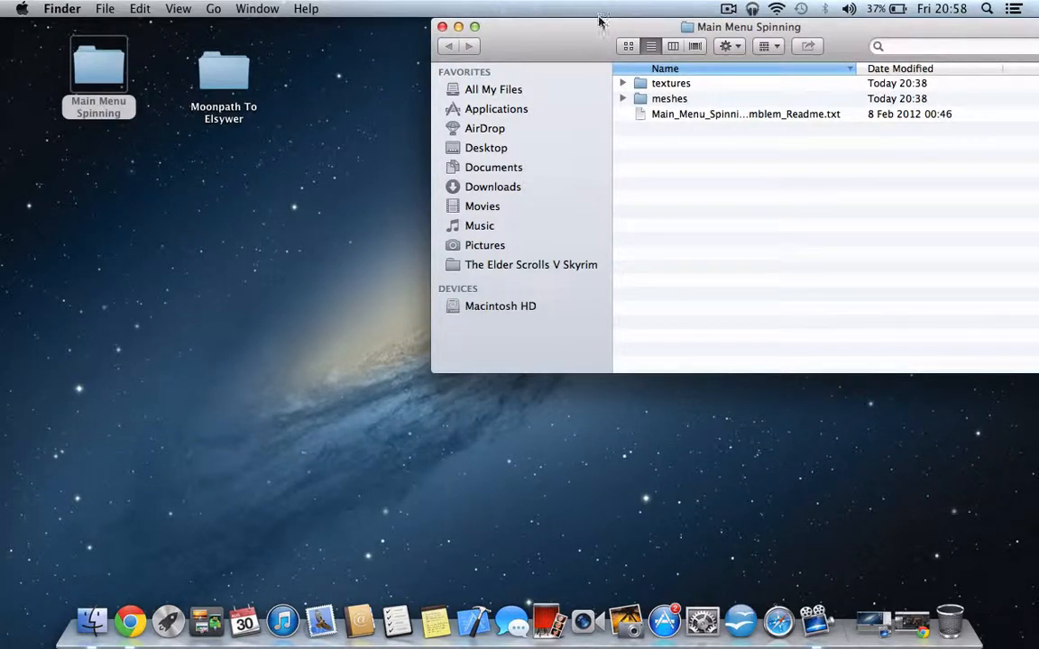
pyautogui.press('super+n')
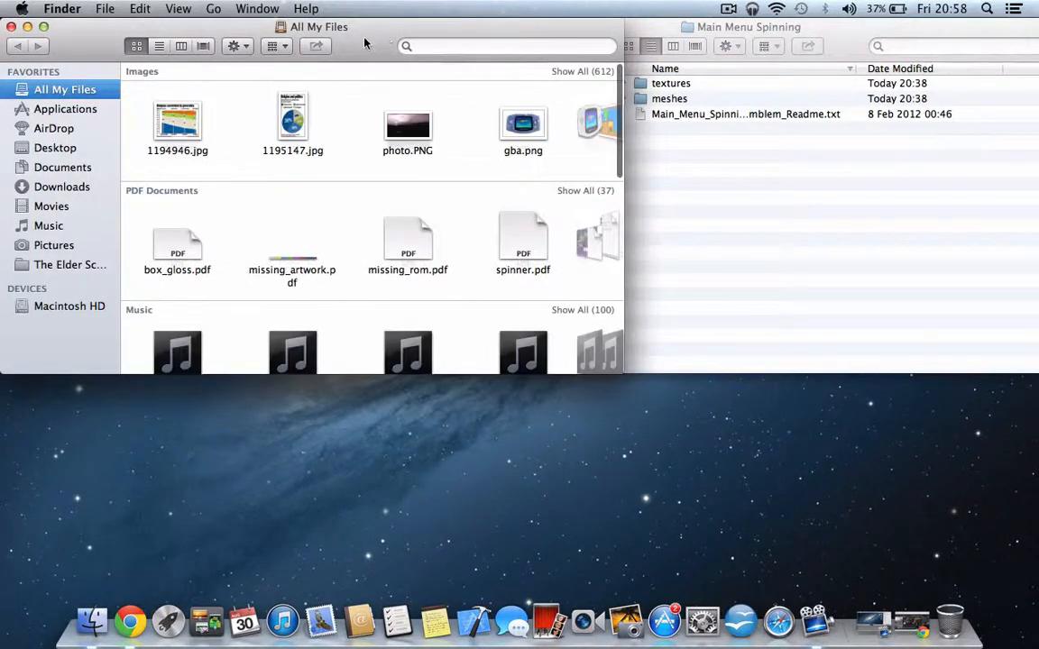
pyautogui.moveTo(366, 42); pyautogui.dragTo(441, 210)
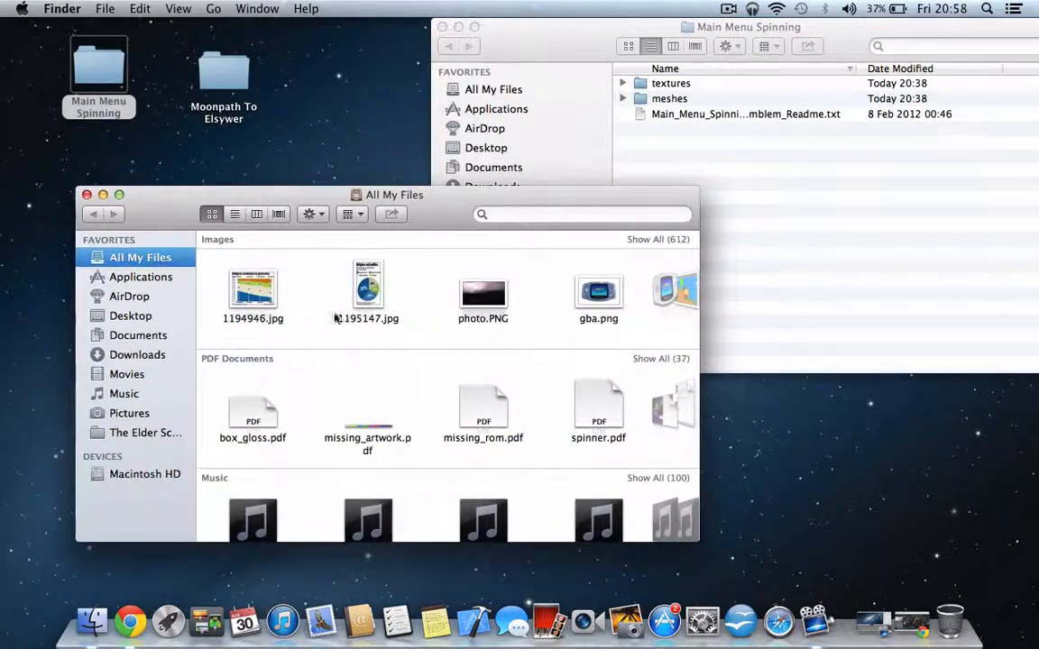
# - In the second Finder window, show the package contents of The Elder Scrolls V Skyrim from Applications
pyautogui.click(163, 279)
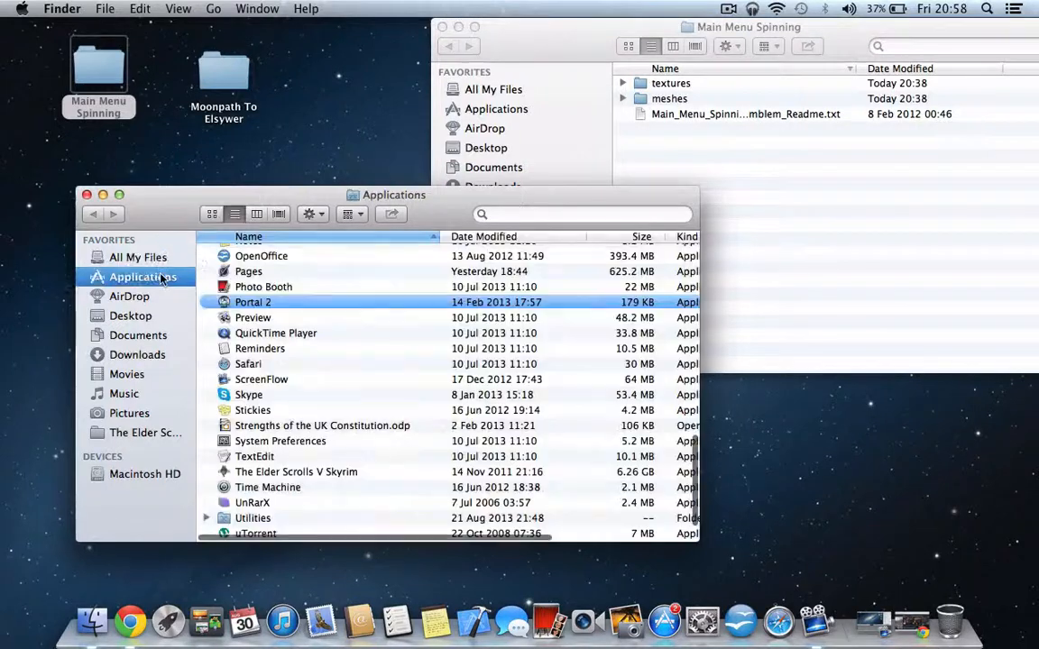
pyautogui.scroll(-2, 420, 447)
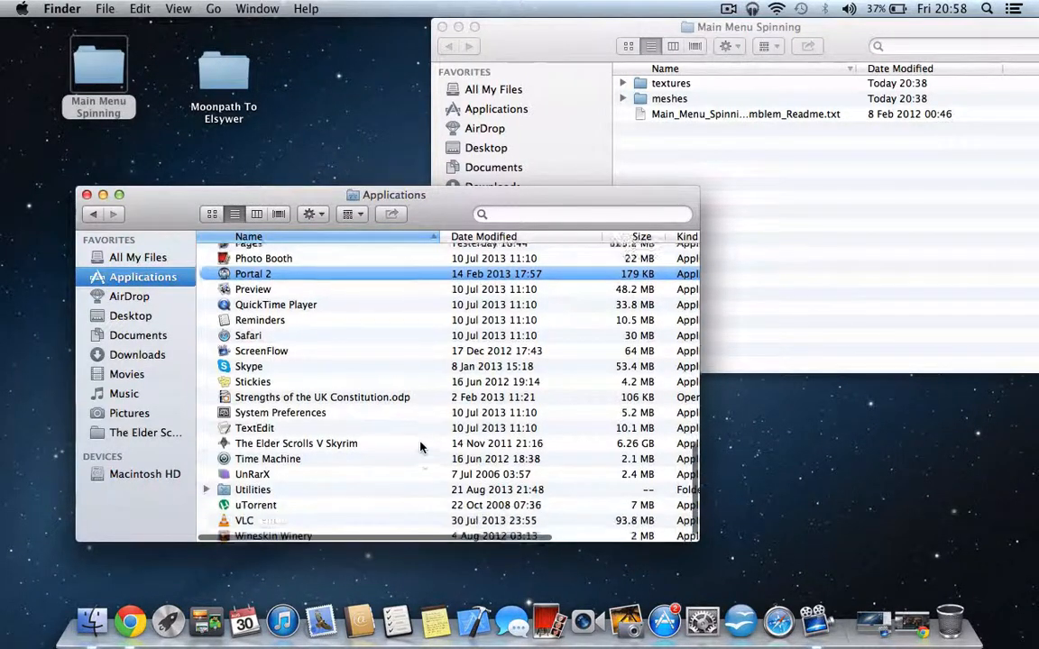
pyautogui.scroll(-1, 420, 447)
pyautogui.click(352, 427)
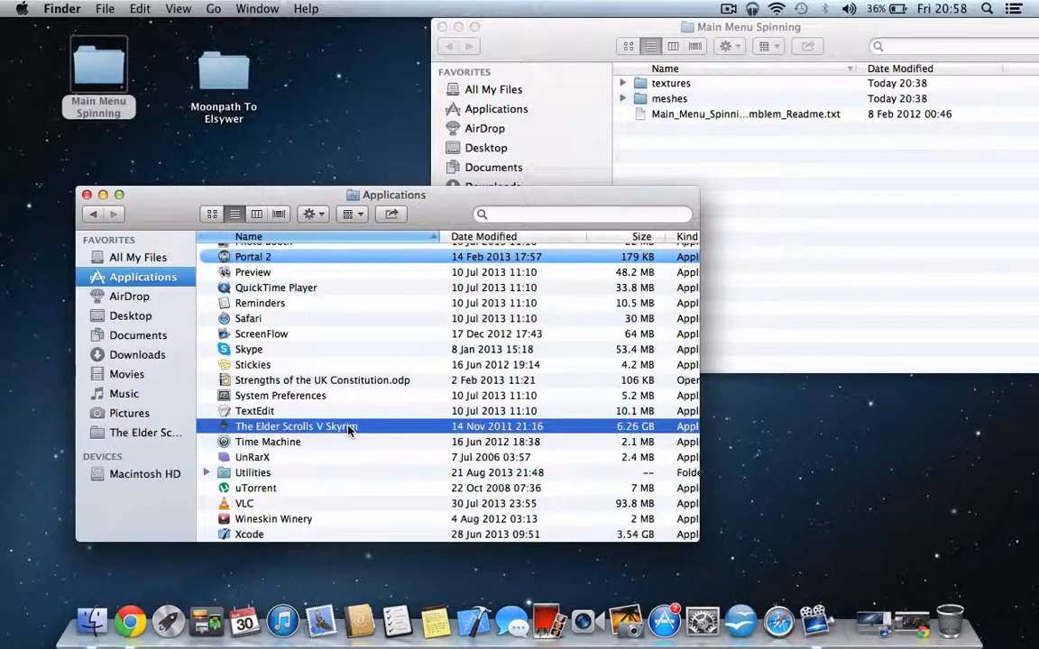
pyautogui.rightClick(350, 430)
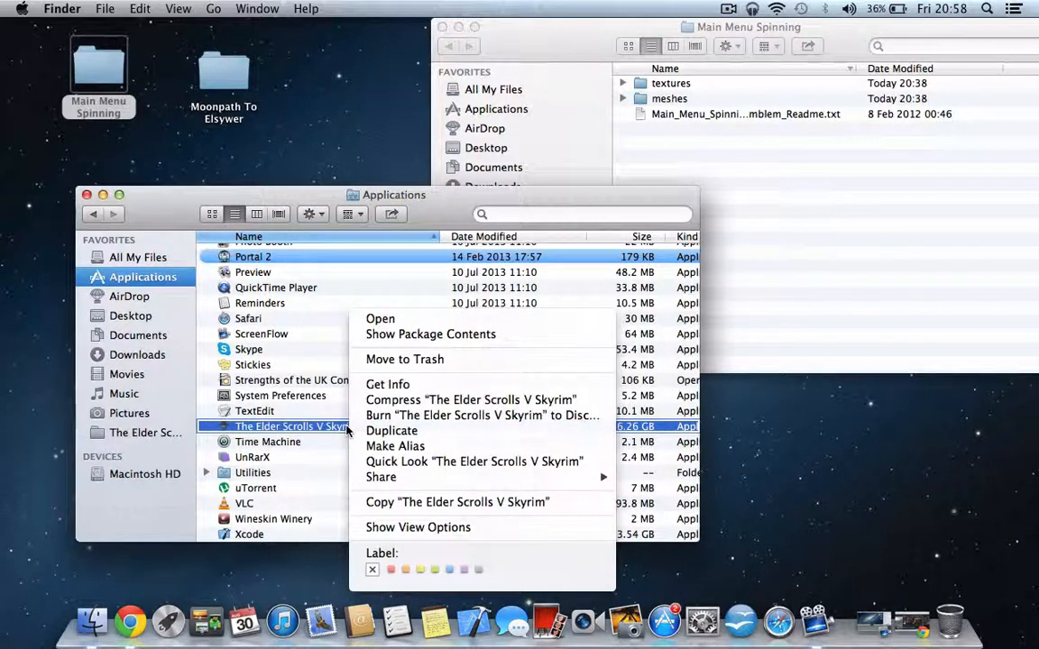
pyautogui.click(423, 336)
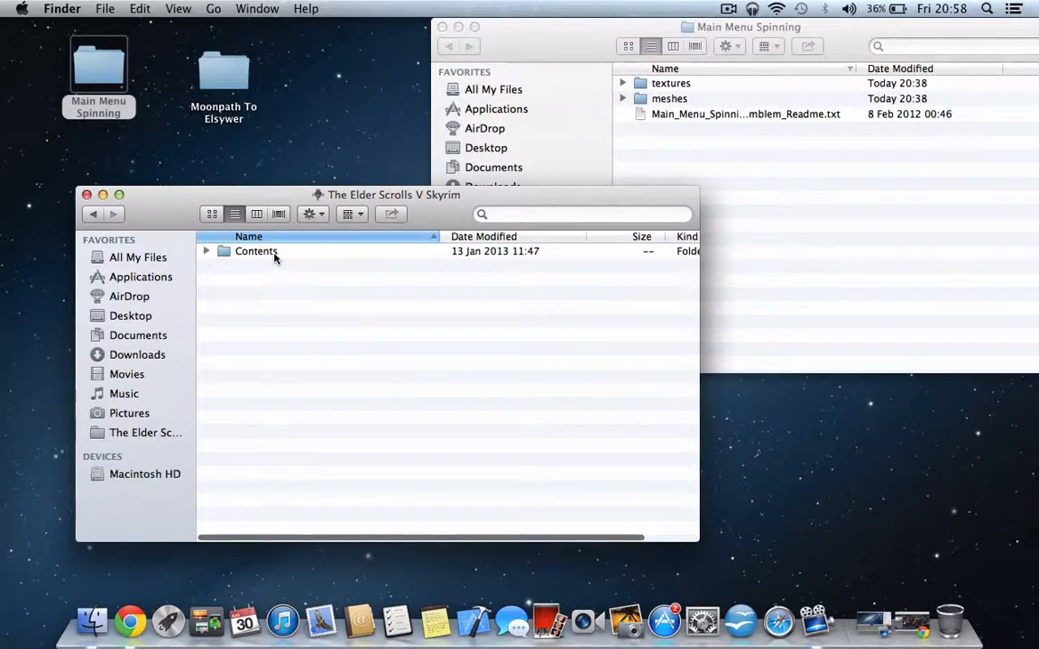
# - Go through Contents, Resources, transgaming, c_drive and Program Files to the game's The Elder Scrolls V Skyrim folder
pyautogui.doubleClick(256, 251)
pyautogui.doubleClick(260, 332)
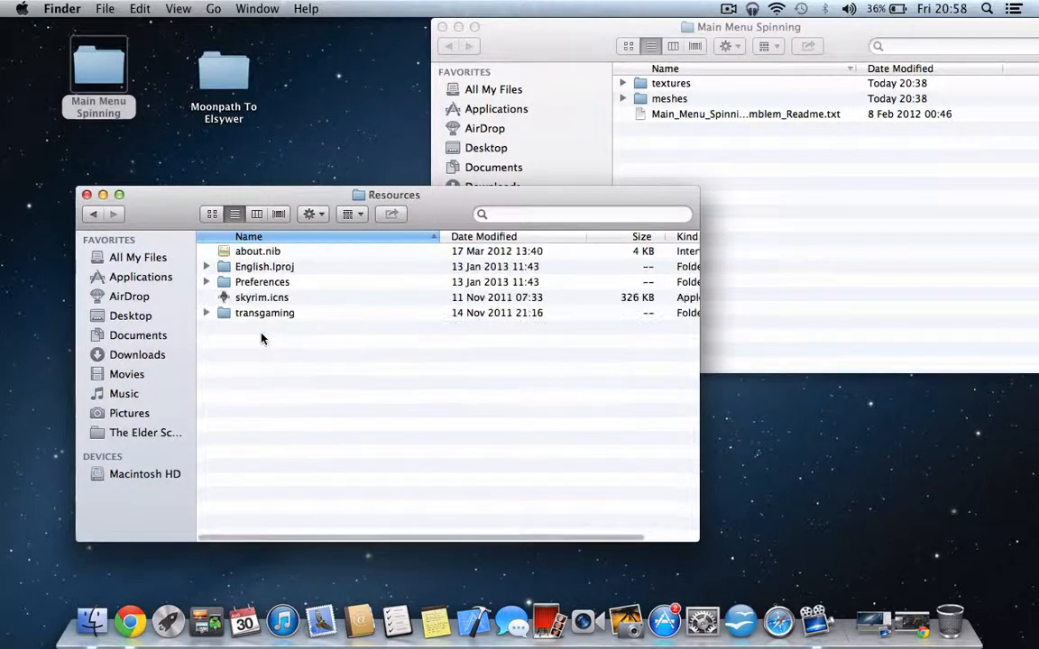
pyautogui.doubleClick(266, 312)
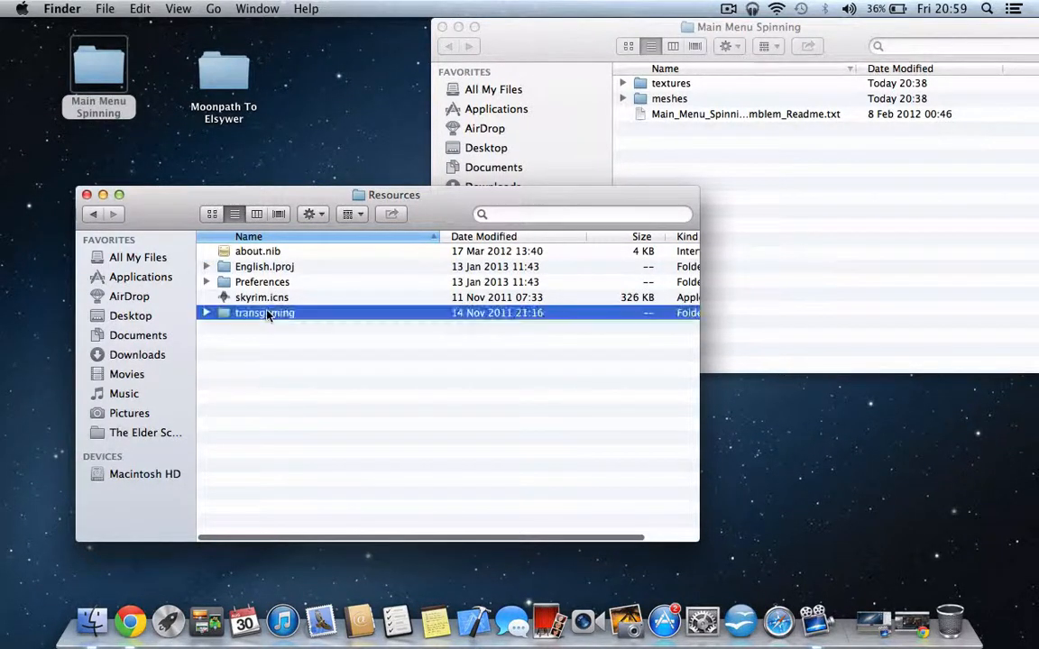
pyautogui.doubleClick(259, 251)
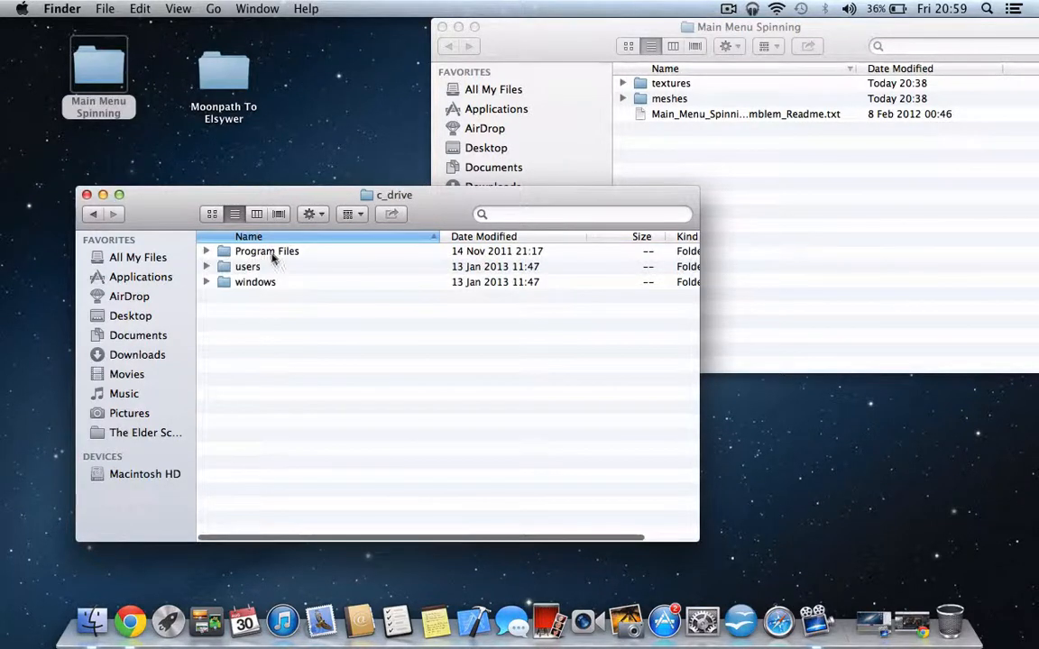
pyautogui.doubleClick(270, 256)
pyautogui.click(274, 255)
pyautogui.doubleClick(273, 253)
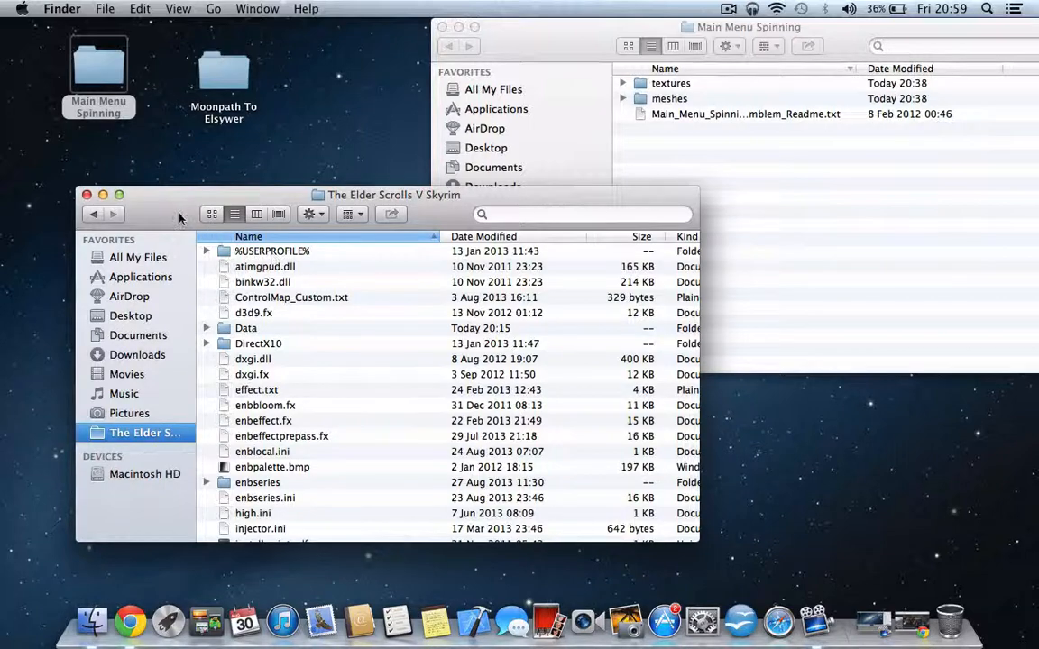
# - Arrange the Skyrim game folder and Main Menu Spinning windows next to each other
pyautogui.moveTo(177, 216); pyautogui.dragTo(141, 70)
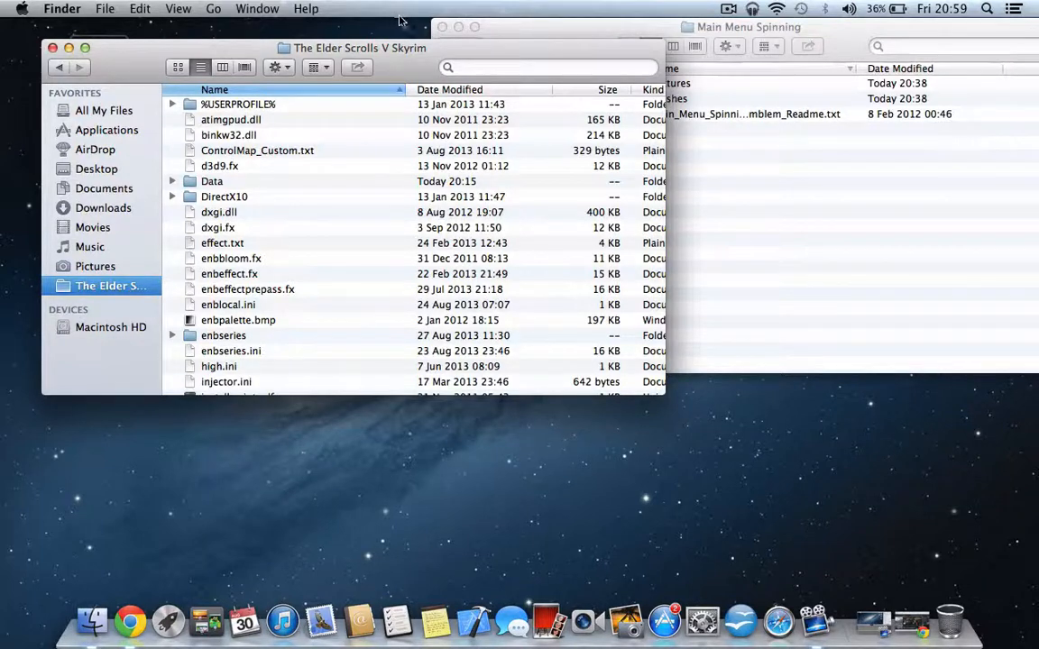
pyautogui.click(499, 28)
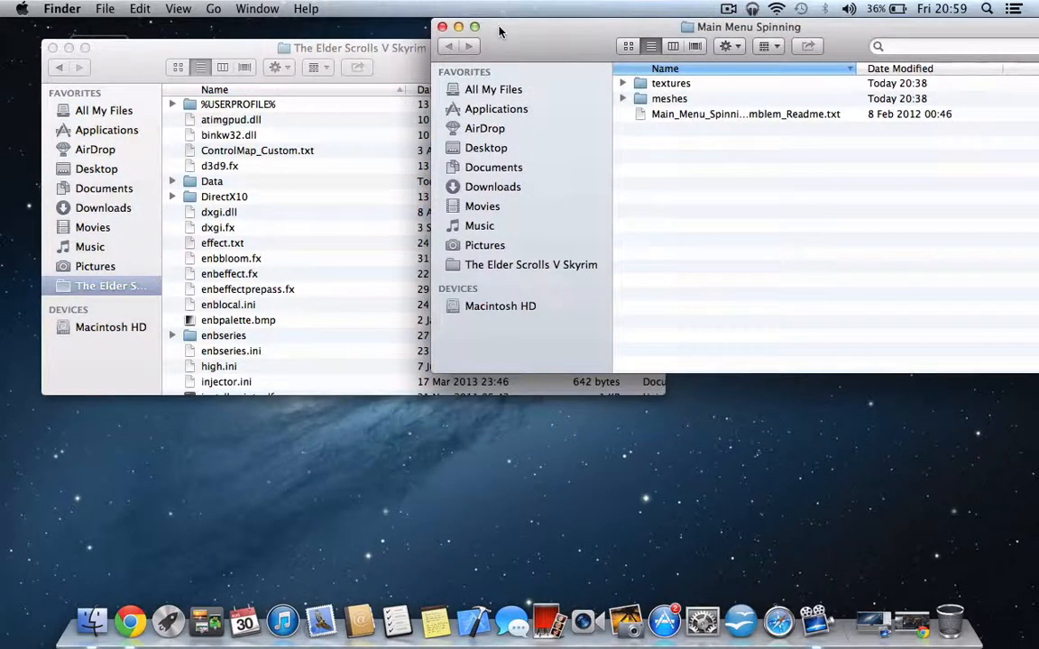
pyautogui.moveTo(499, 30); pyautogui.dragTo(476, 55)
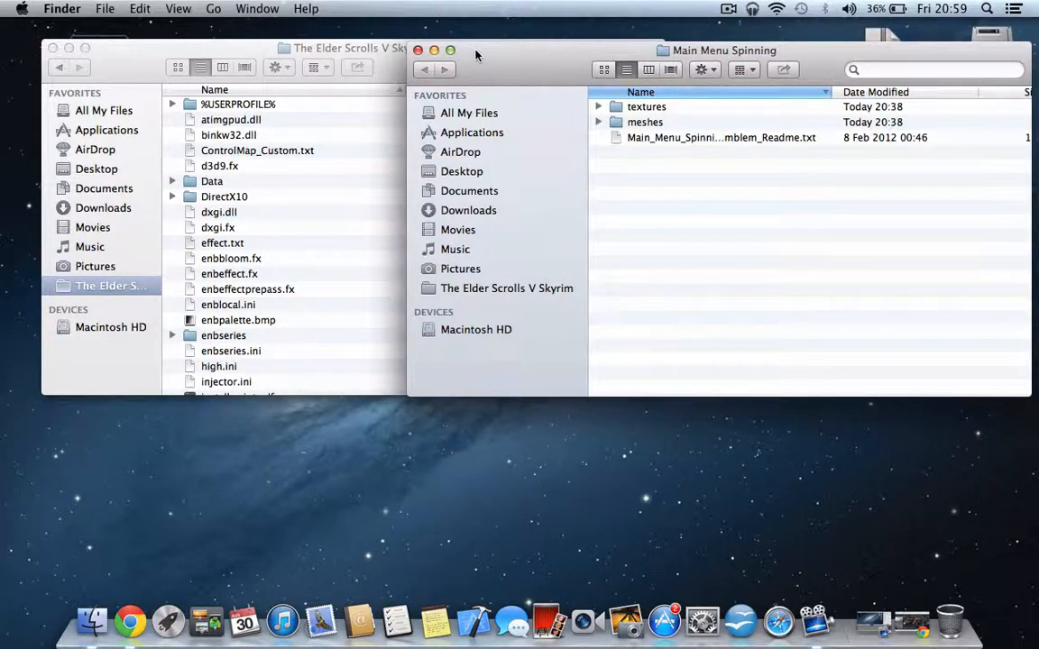
# - Open the Data folder inside the Skyrim game folder
pyautogui.click(213, 180)
pyautogui.doubleClick(217, 182)
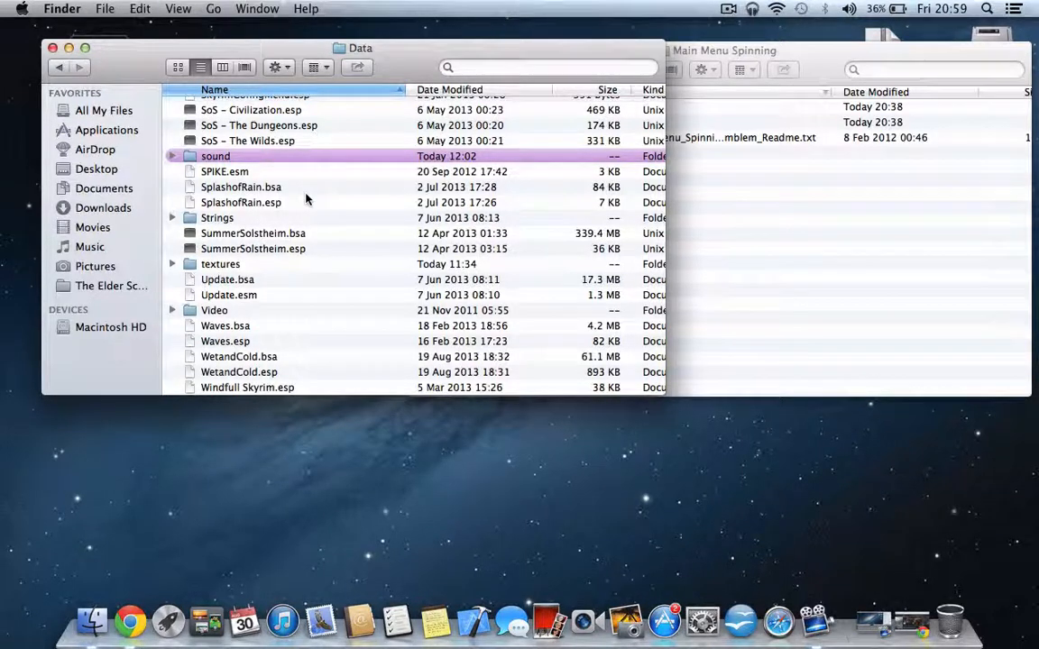
pyautogui.click(60, 68)
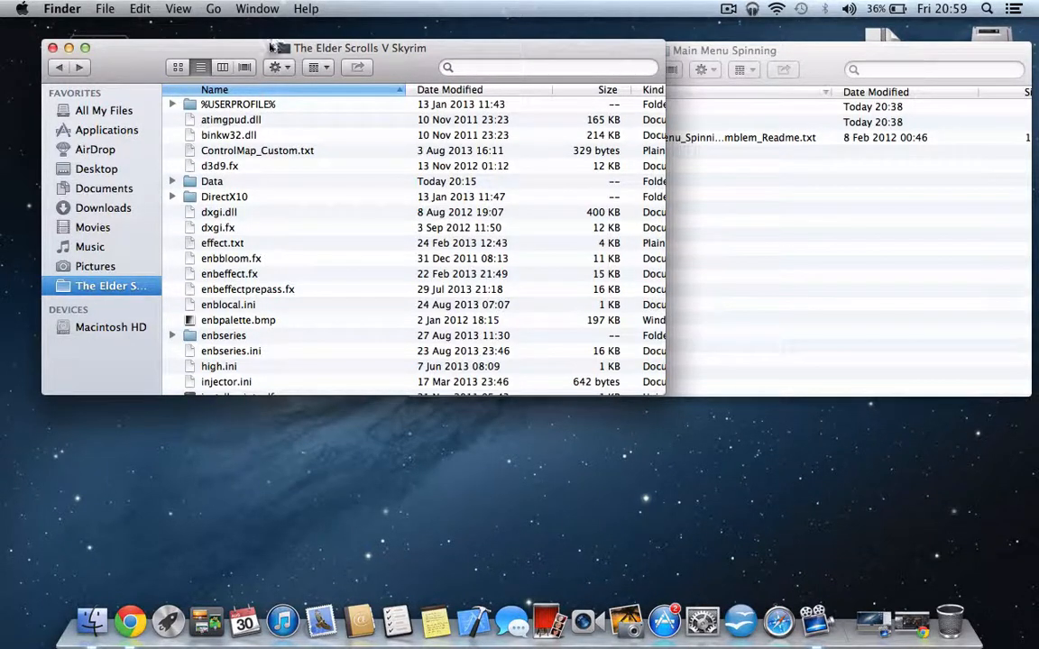
pyautogui.click(230, 181)
pyautogui.doubleClick(230, 181)
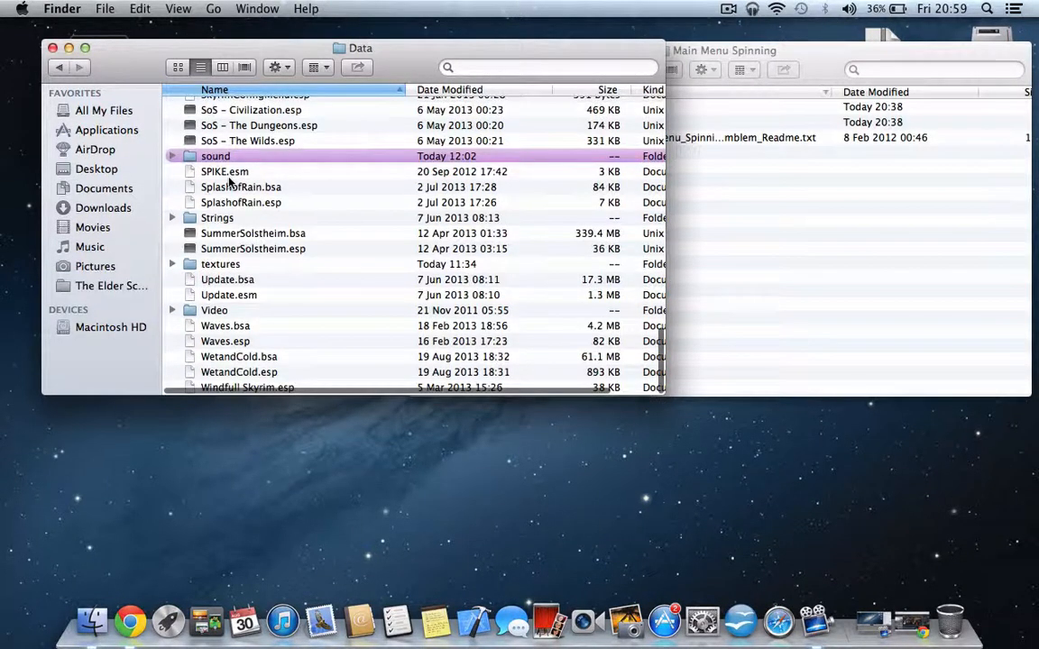
# - Examine the textures and meshes folders of the Main Menu Spinning mod and look for their counterparts in the Data folder
pyautogui.click(701, 224)
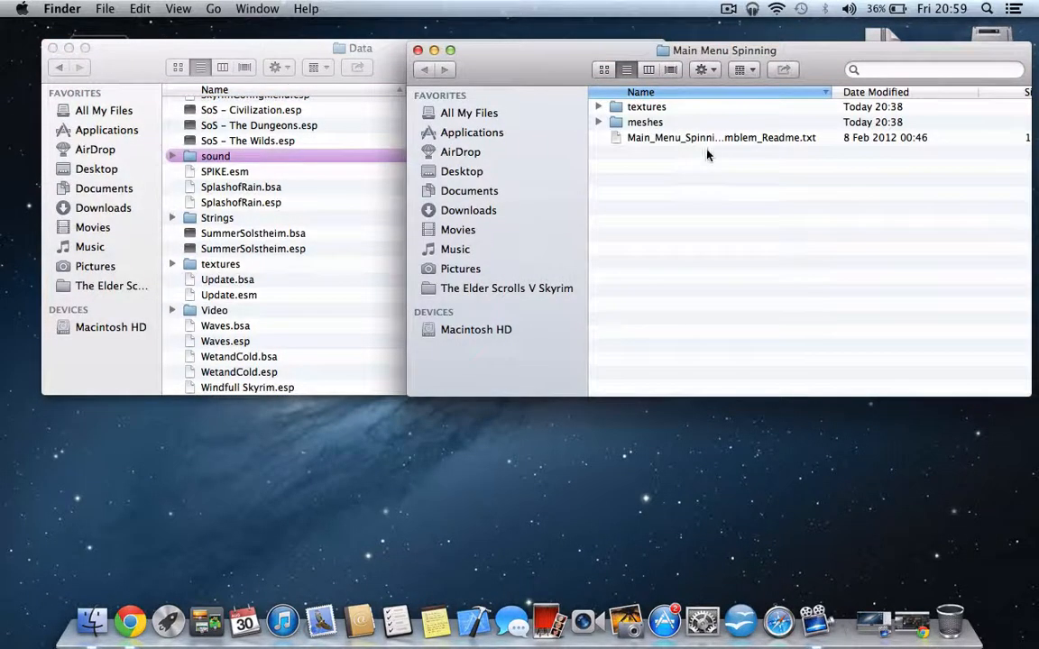
pyautogui.click(672, 109)
pyautogui.click(669, 117)
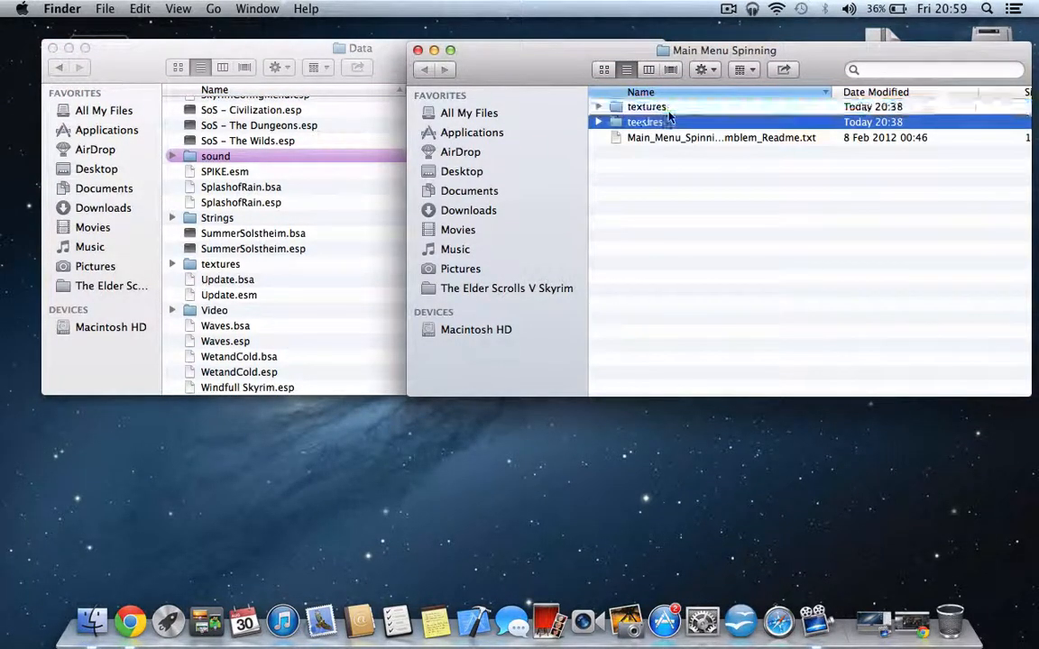
pyautogui.click(668, 112)
pyautogui.press('Down')
pyautogui.press('Down')
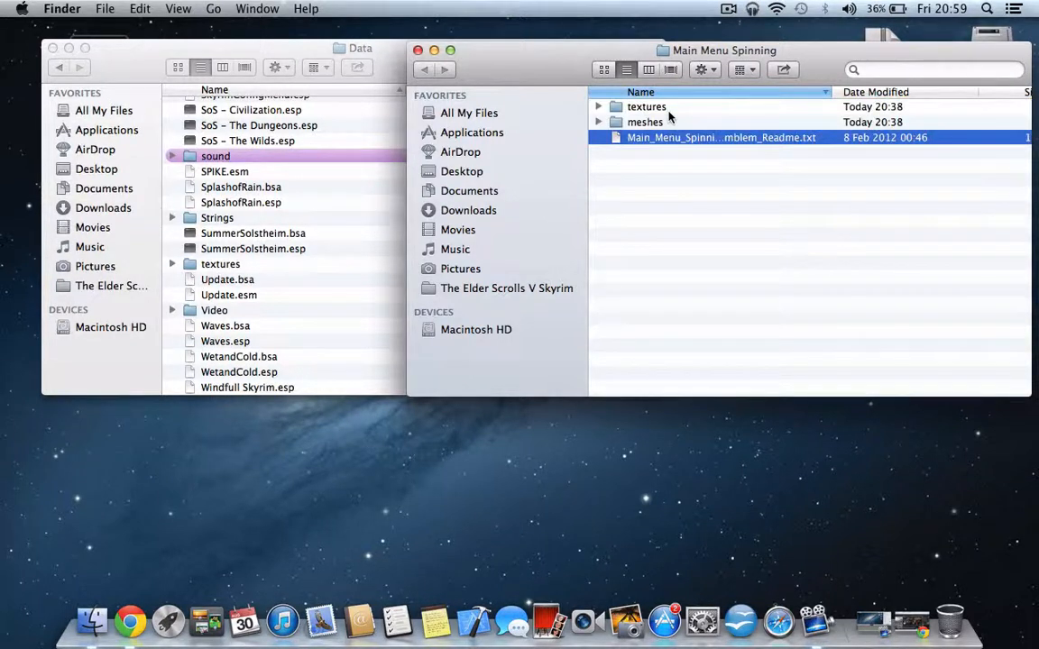
pyautogui.press('Up')
pyautogui.press('Up')
pyautogui.press('Down')
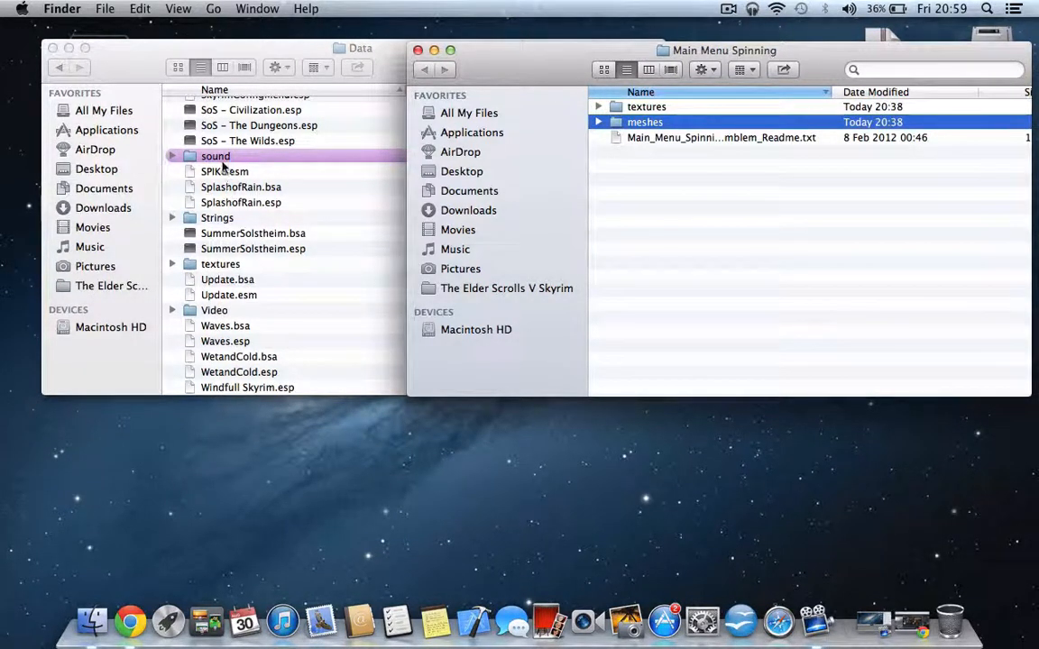
pyautogui.scroll(5, 270, 161)
pyautogui.scroll(10, 279, 160)
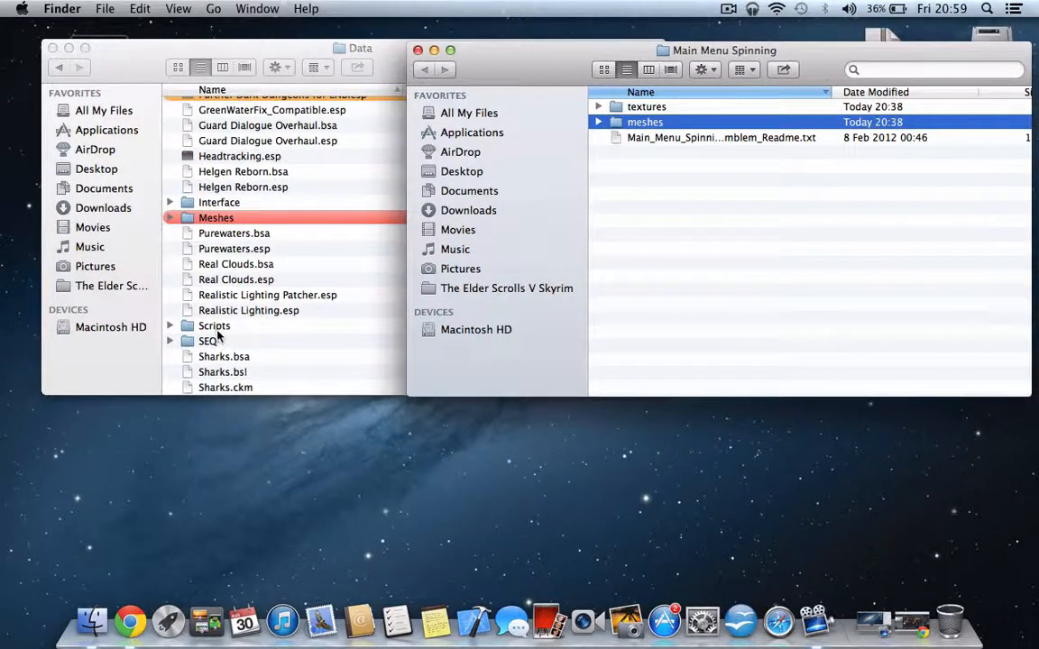
pyautogui.scroll(5, 225, 343)
pyautogui.scroll(-7, 241, 358)
pyautogui.scroll(-5, 242, 358)
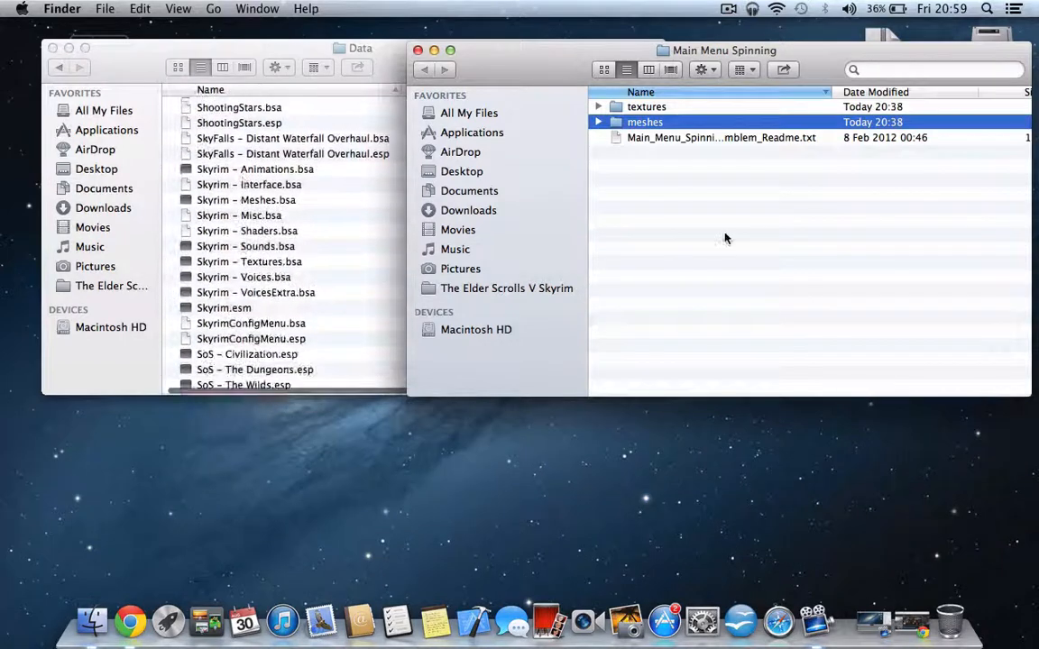
# - Open the textures folder of the Main Menu Spinning mod and the textures folder inside the game's Data folder
pyautogui.click(631, 108)
pyautogui.doubleClick(631, 108)
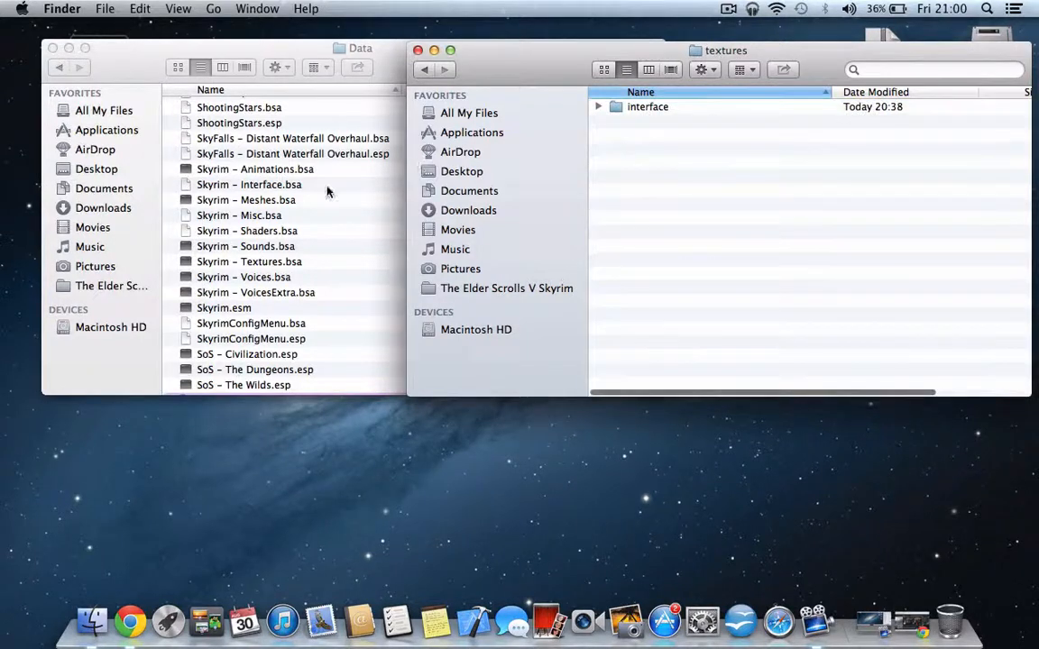
pyautogui.doubleClick(309, 208)
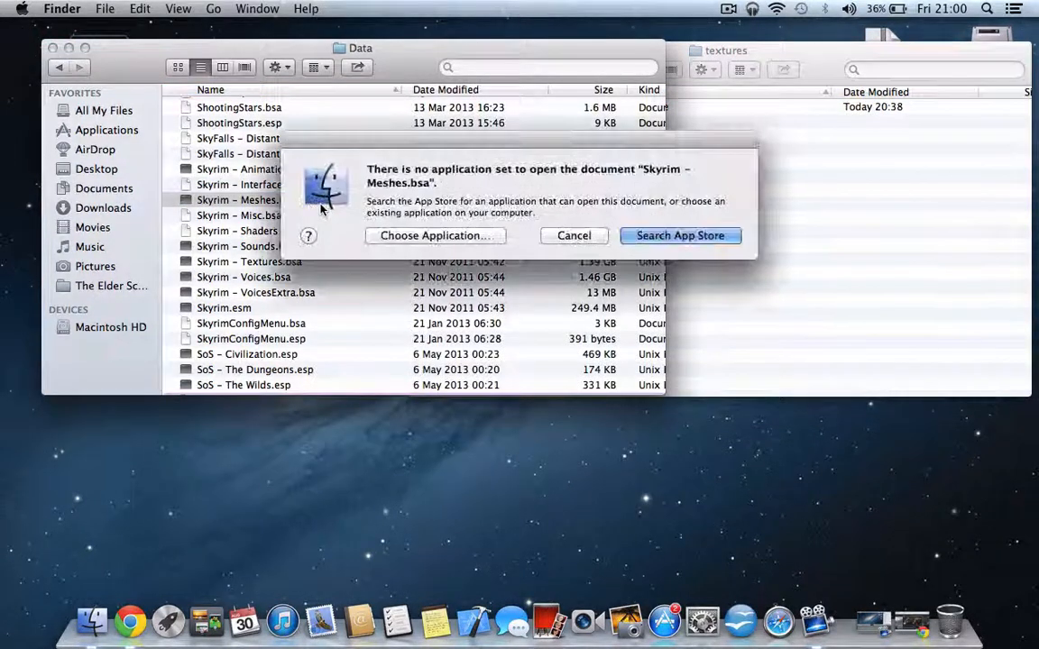
pyautogui.click(574, 236)
pyautogui.scroll(-10, 512, 243)
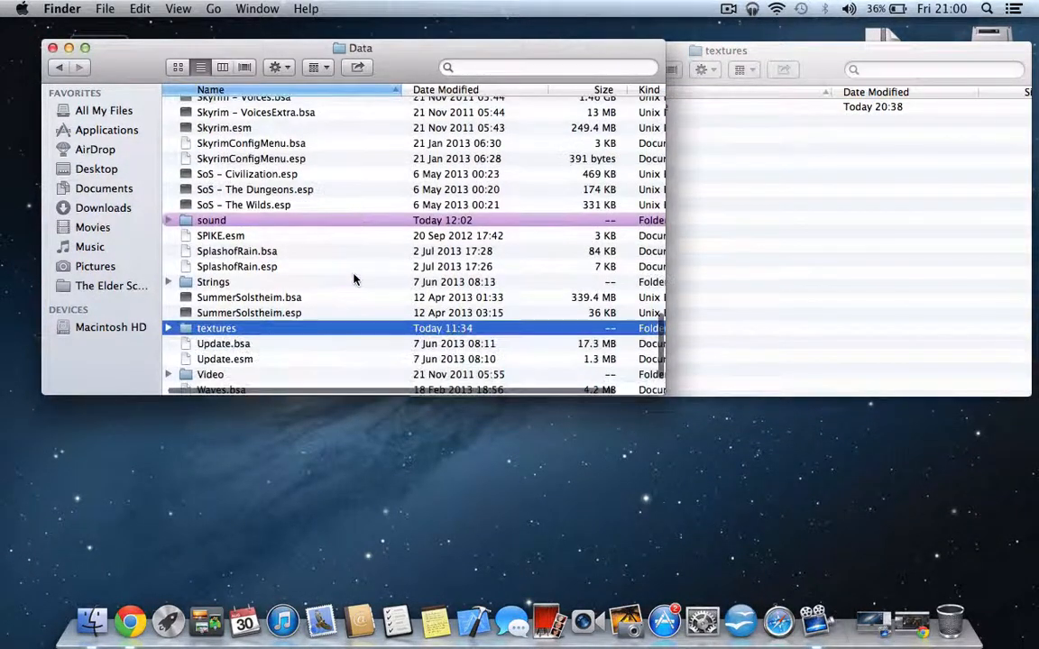
pyautogui.doubleClick(218, 329)
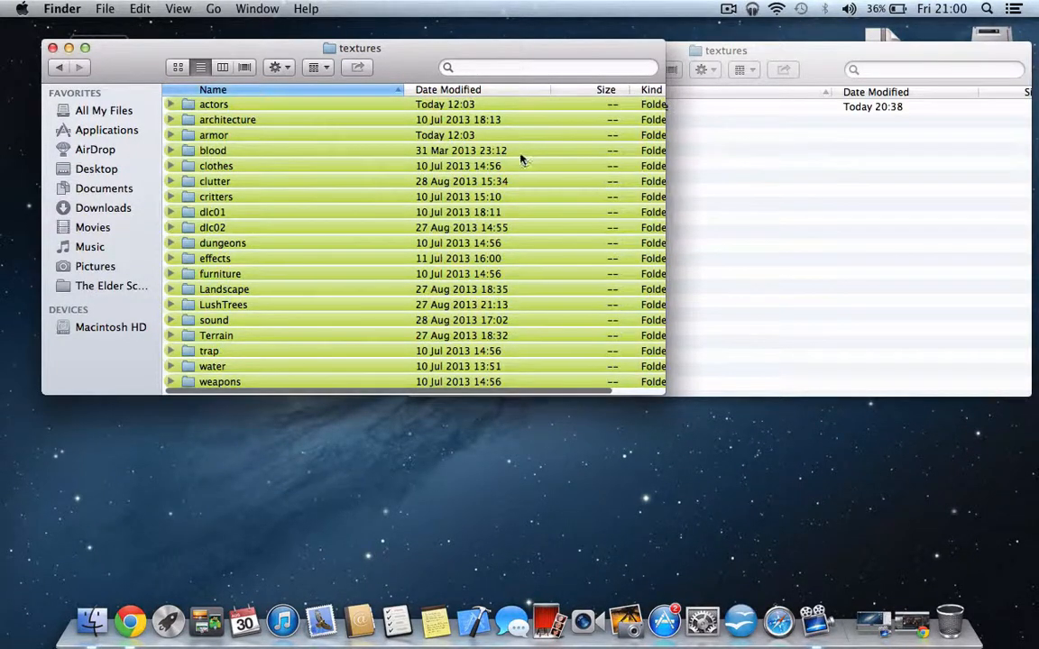
# - Move the interface folder from the Main Menu Spinning mod's textures folder into the game's textures folder
pyautogui.scroll(-2, 449, 306)
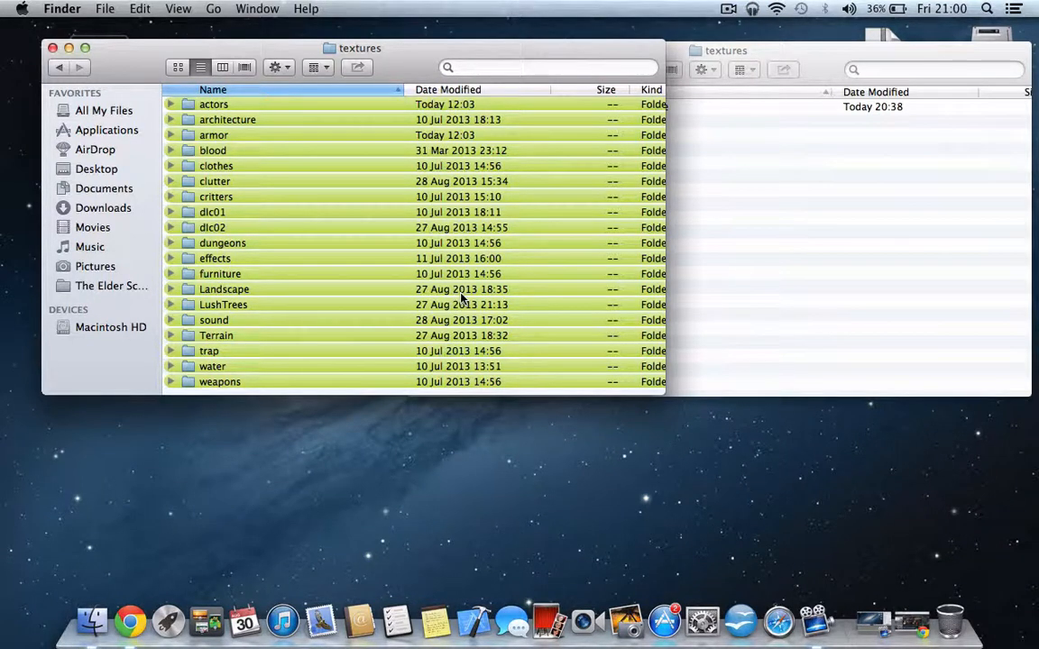
pyautogui.click(697, 227)
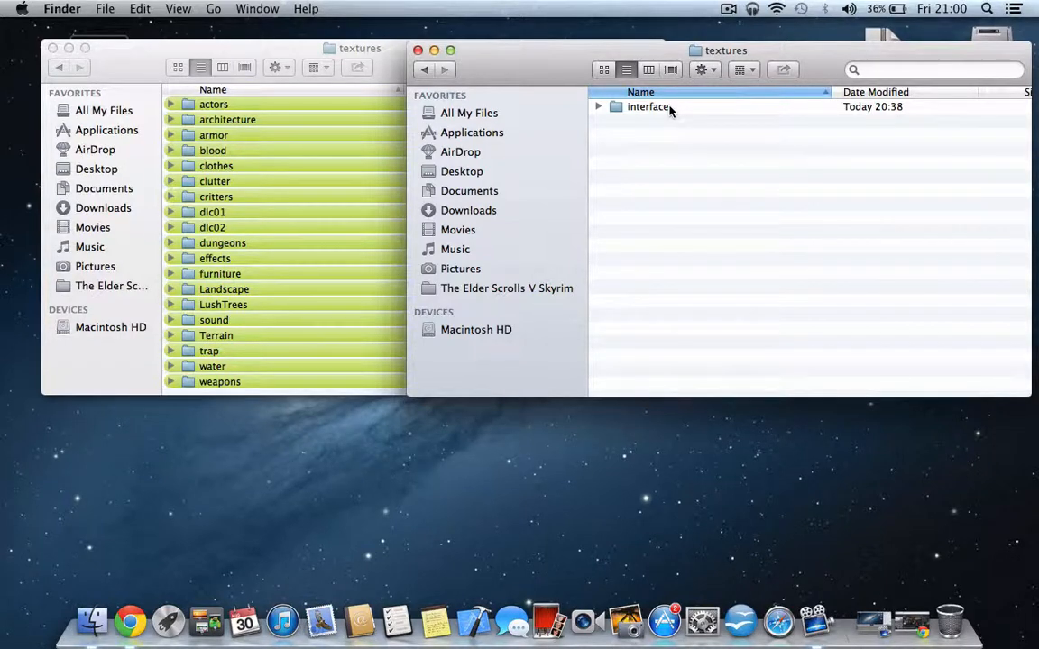
pyautogui.click(356, 231)
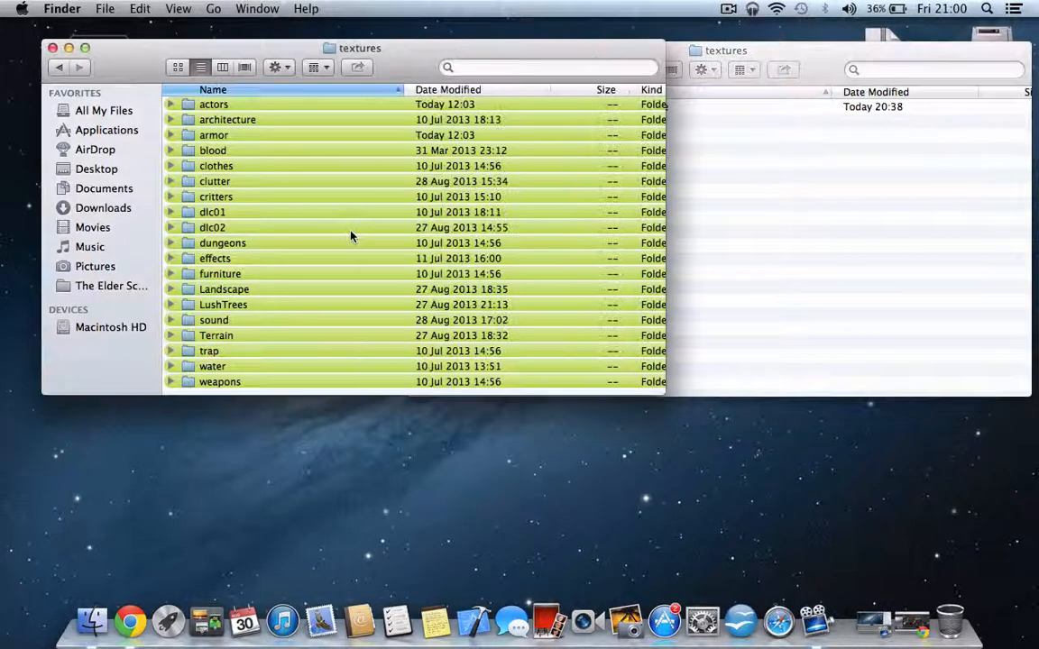
pyautogui.scroll(-1, 317, 259)
pyautogui.click(315, 257)
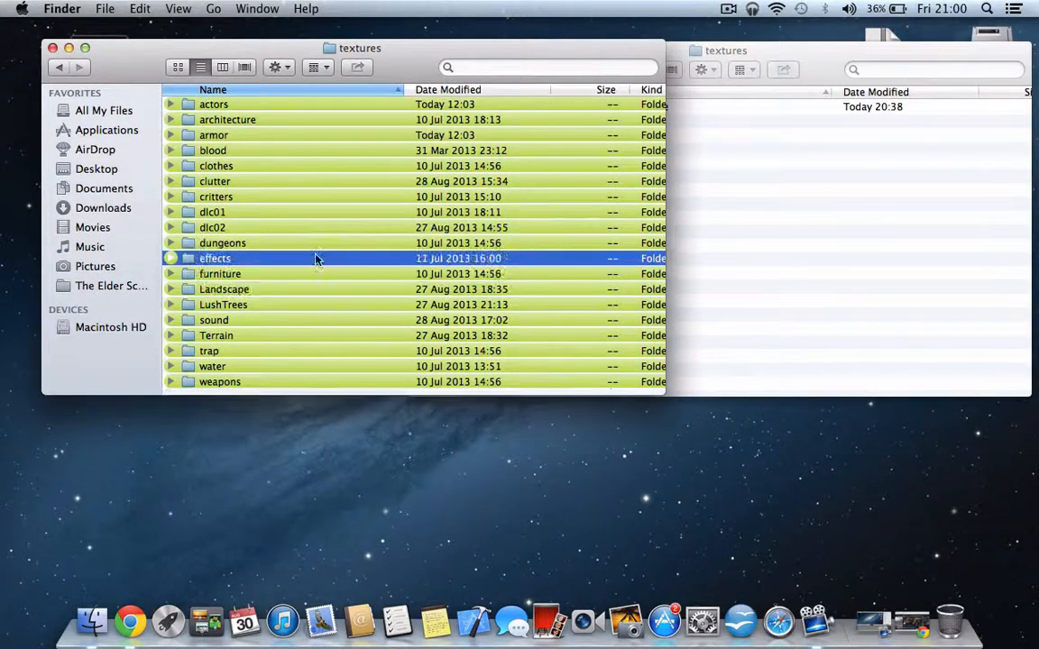
pyautogui.click(828, 131)
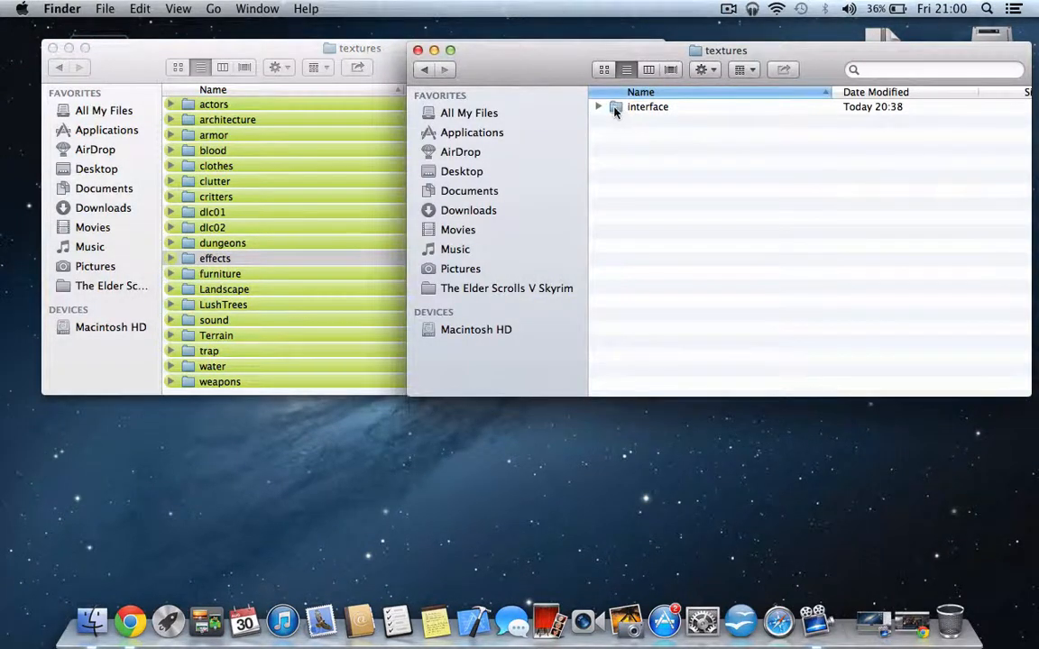
pyautogui.moveTo(615, 108); pyautogui.dragTo(262, 292)
pyautogui.click(230, 293)
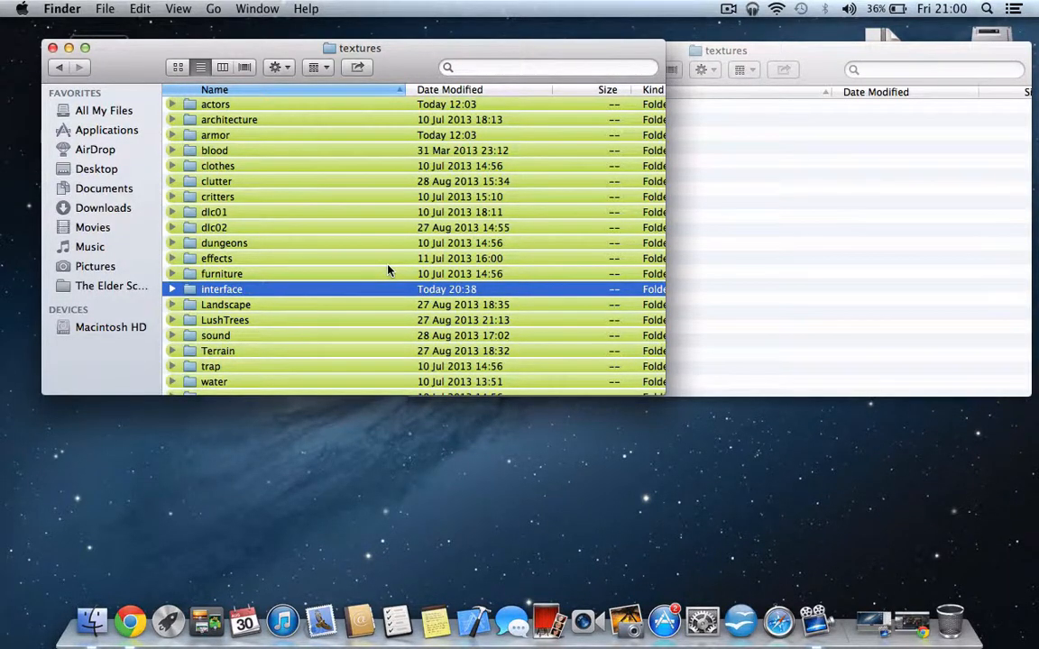
# - Check the mod's textures folder, then open the actors folder inside the game's textures folder to view its subfolders
pyautogui.click(697, 225)
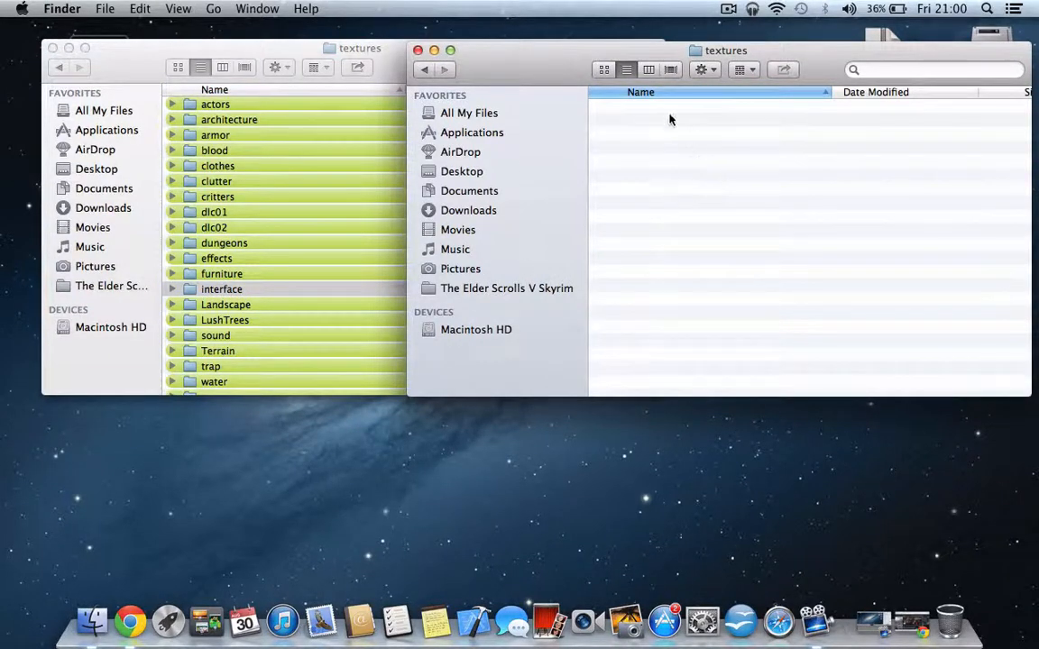
pyautogui.scroll(-1, 672, 119)
pyautogui.click(189, 104)
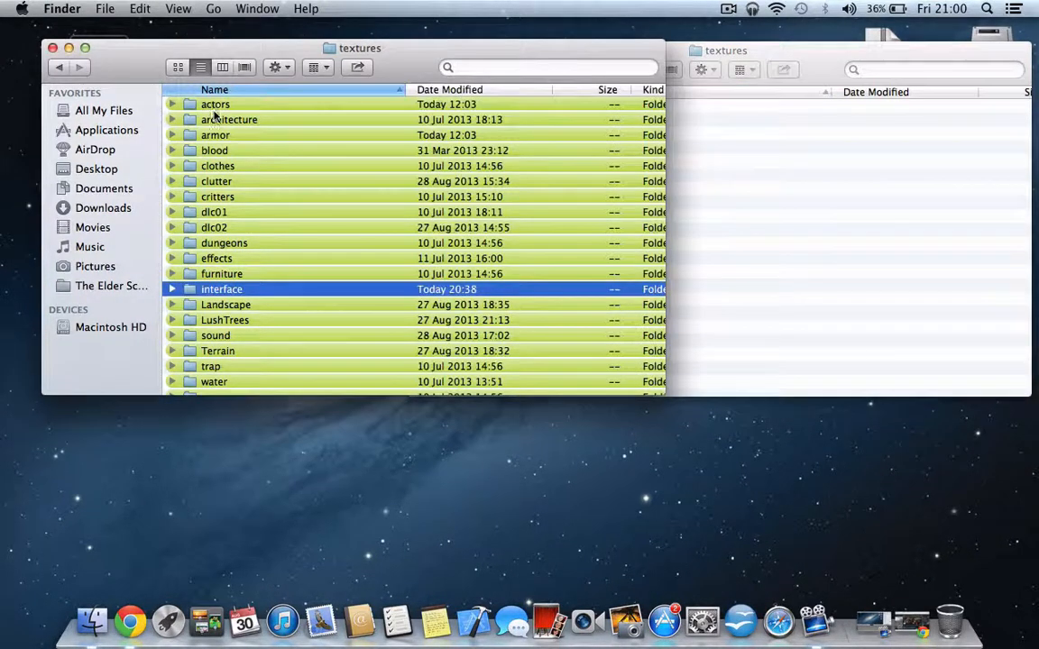
pyautogui.click(198, 104)
pyautogui.doubleClick(221, 106)
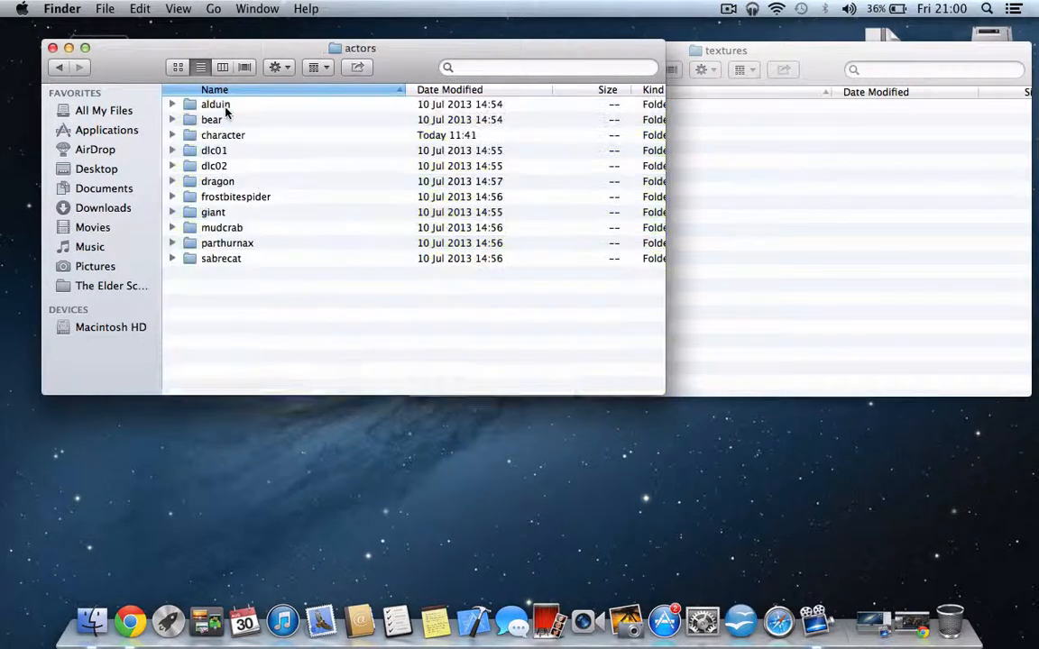
# - Return the mod window to the Main Menu Spinning folder and the game window to the Data folder
pyautogui.click(713, 232)
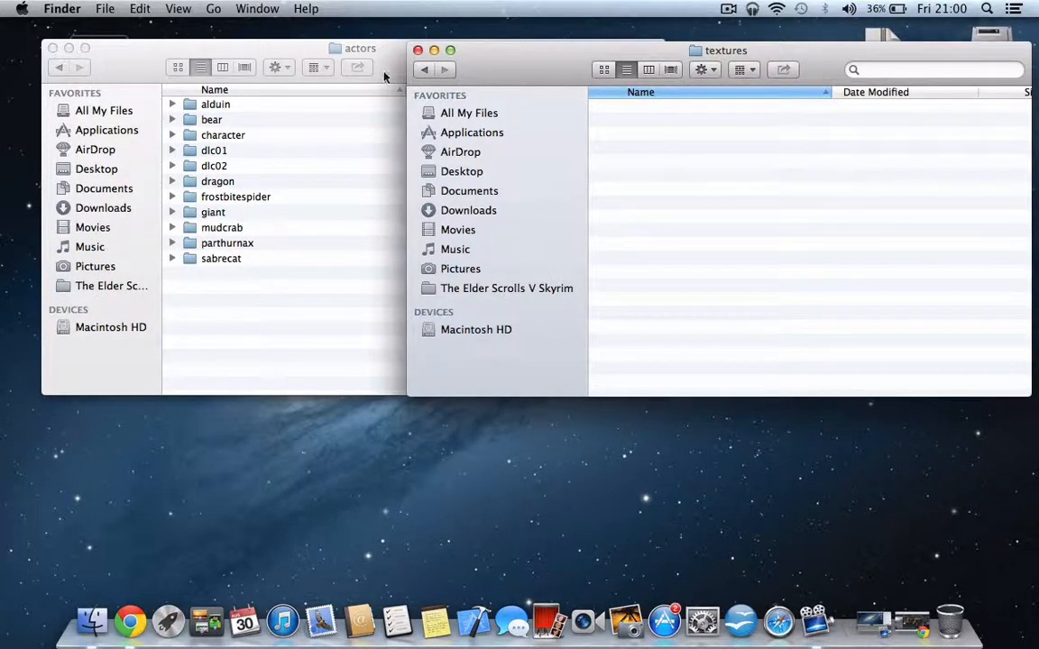
pyautogui.click(424, 70)
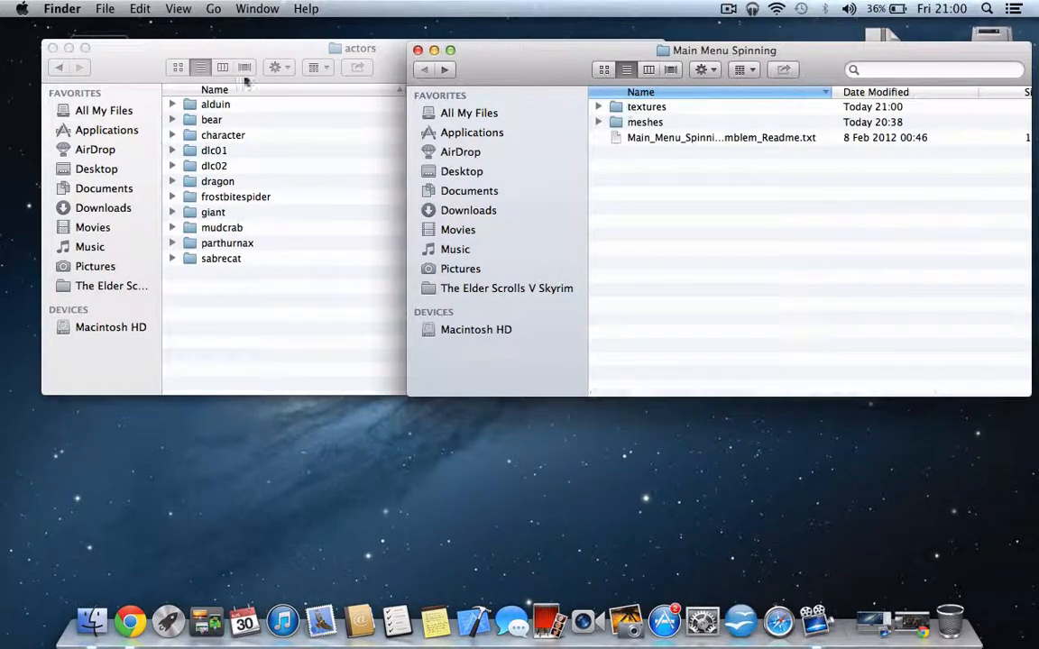
pyautogui.moveTo(40, 71); pyautogui.dragTo(61, 70)
pyautogui.click(76, 68)
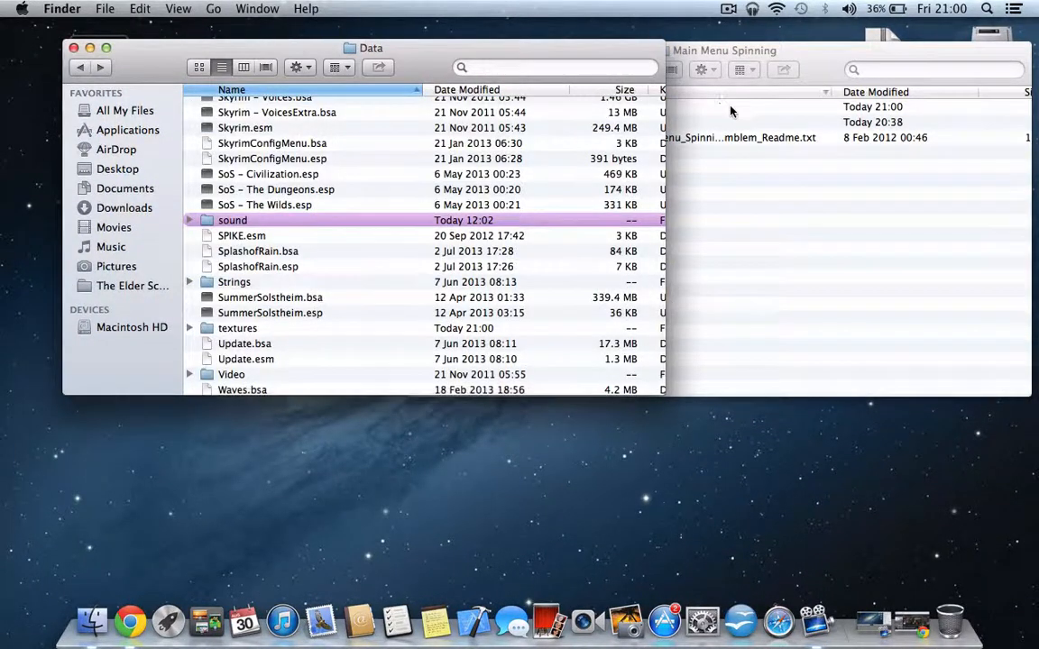
# - Check the Main Menu Spinning mod's textures folder for remaining items and return to the mod's main folder
pyautogui.click(714, 124)
pyautogui.doubleClick(636, 105)
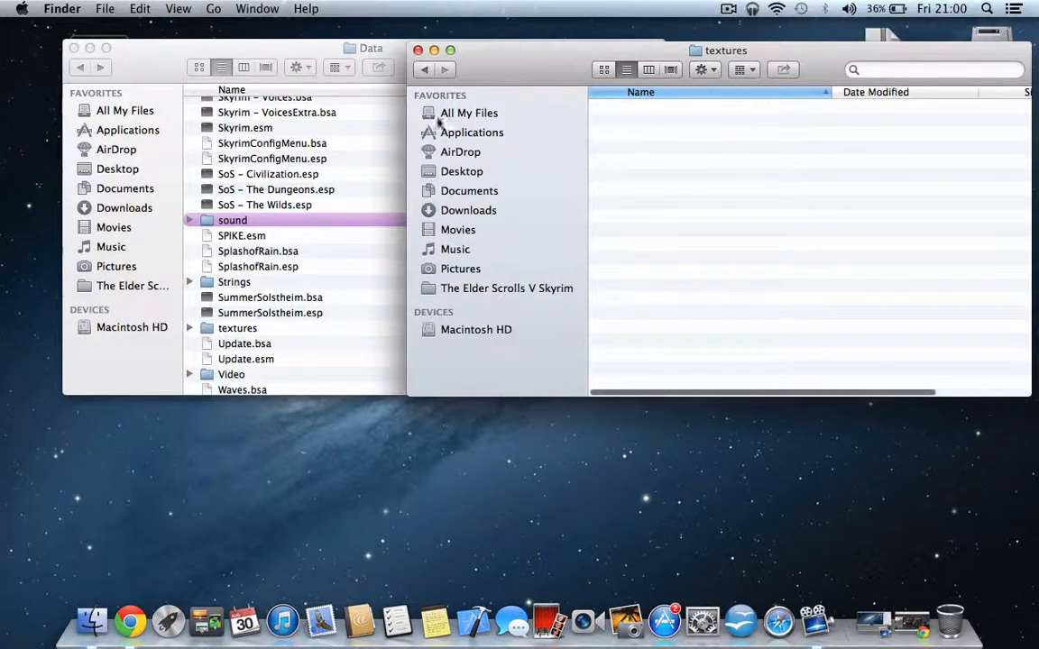
pyautogui.click(424, 70)
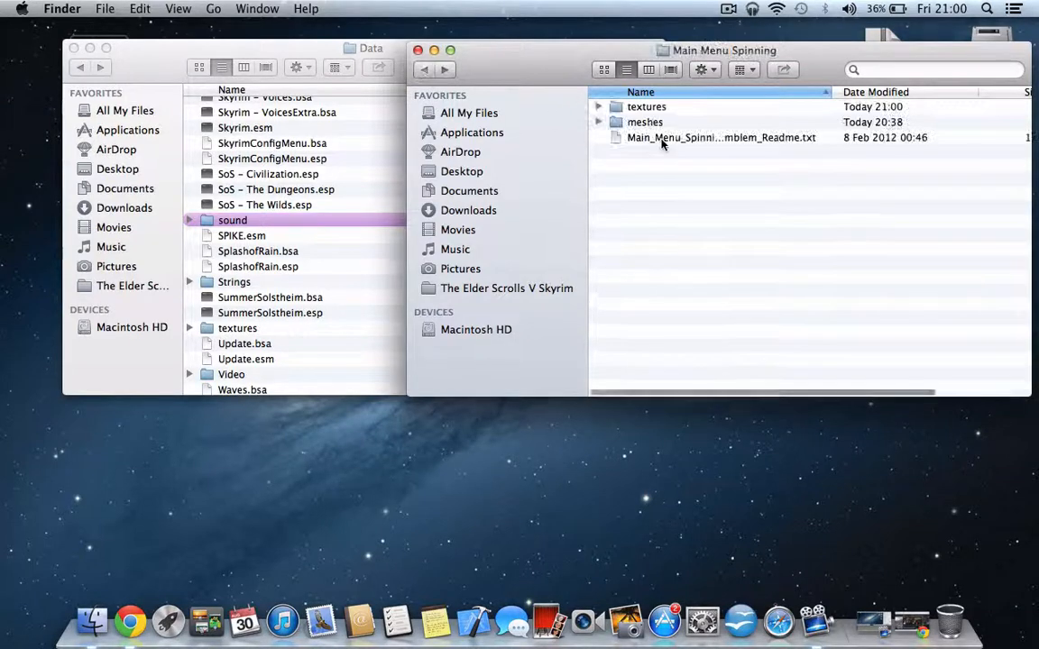
pyautogui.click(330, 194)
pyautogui.doubleClick(640, 106)
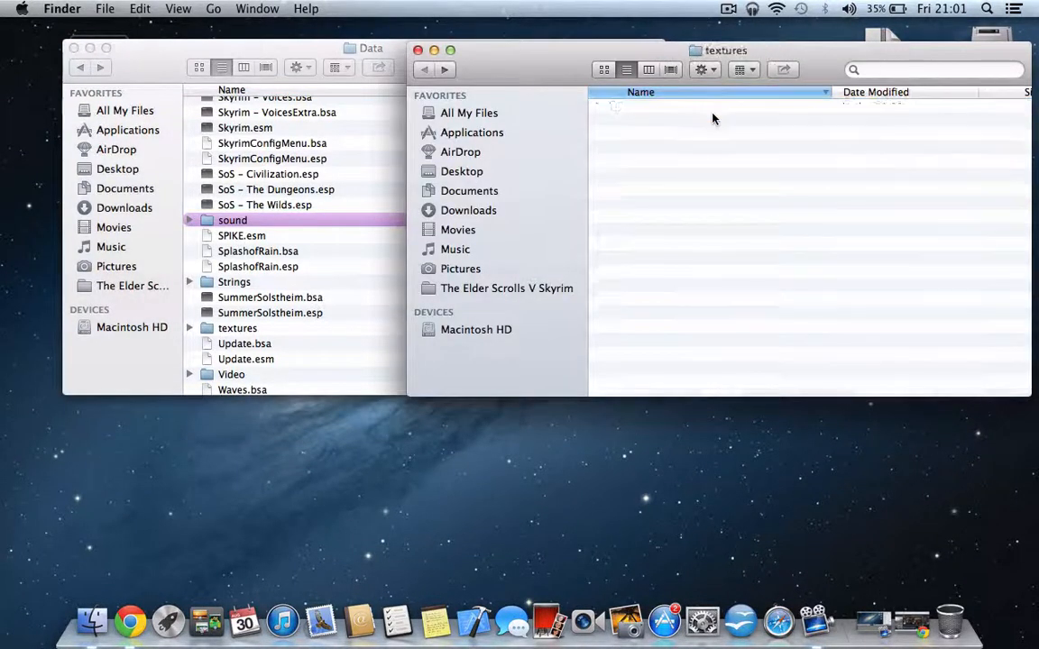
pyautogui.click(425, 70)
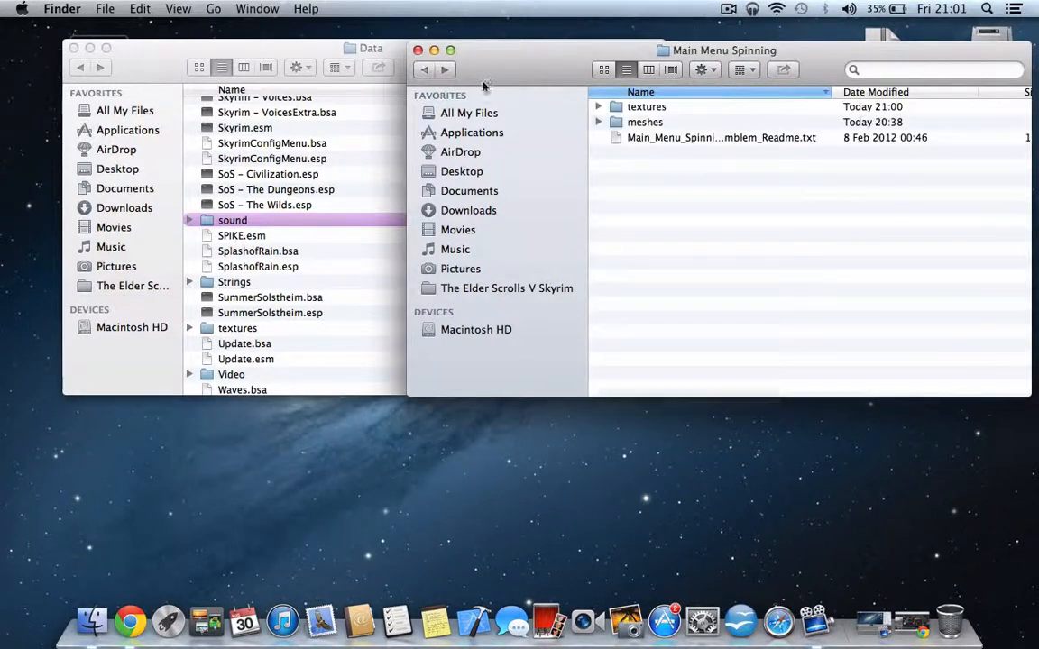
# - Move the interface folder from the mod's meshes folder into the Meshes folder inside the game's Data folder
pyautogui.doubleClick(636, 121)
pyautogui.click(400, 156)
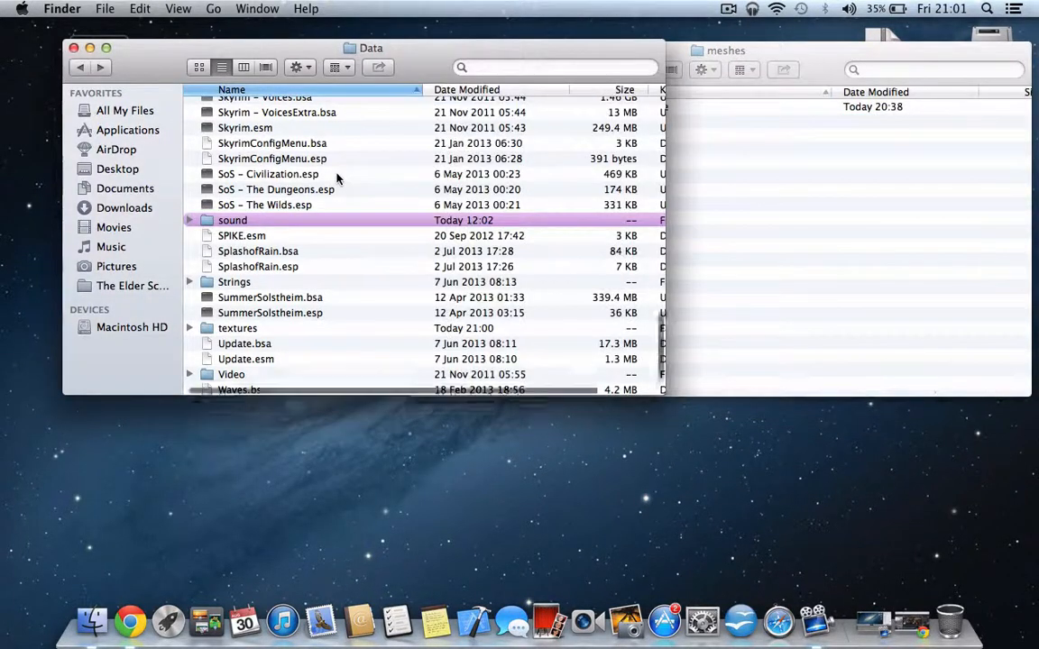
pyautogui.press('m')
pyautogui.doubleClick(225, 105)
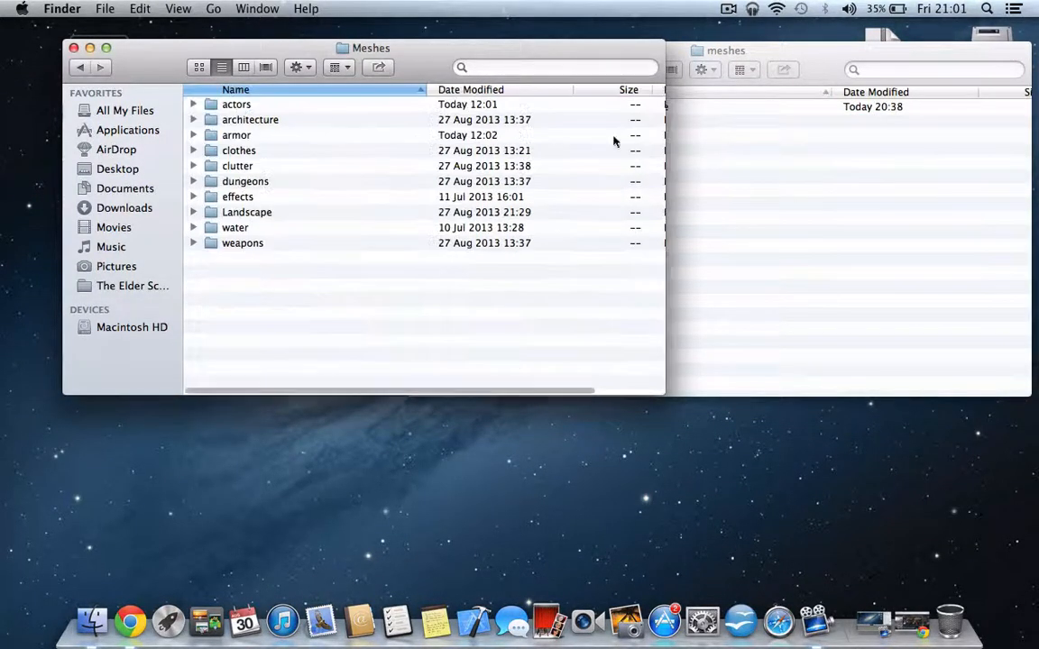
pyautogui.click(752, 141)
pyautogui.moveTo(647, 106); pyautogui.dragTo(290, 324)
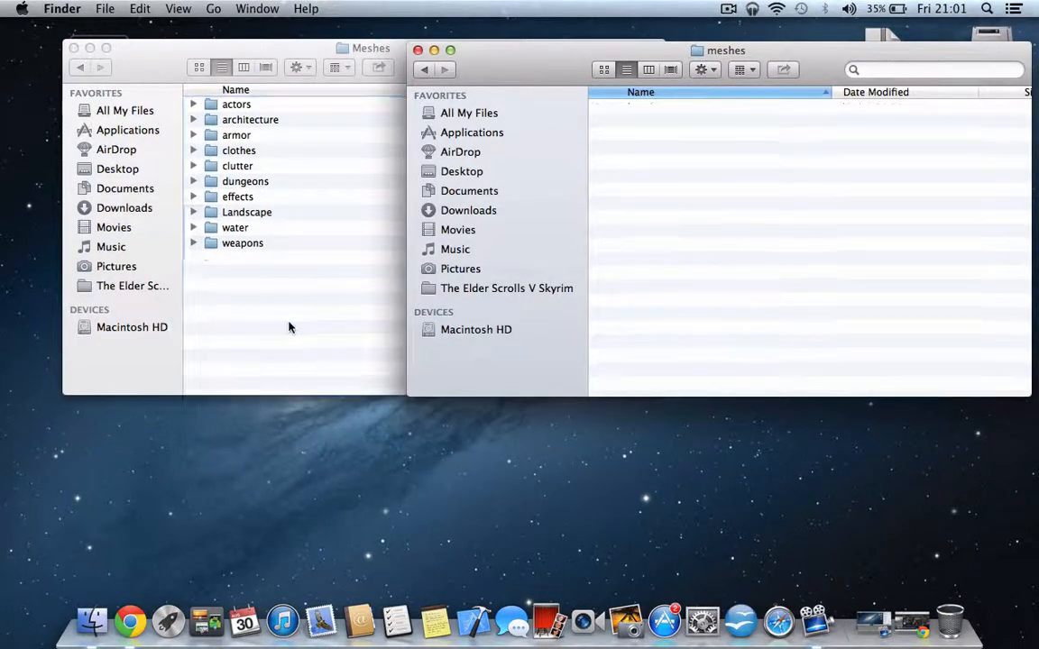
# - Close the Main Menu Spinning window and move the Meshes window away from the mod folders on the desktop
pyautogui.click(421, 69)
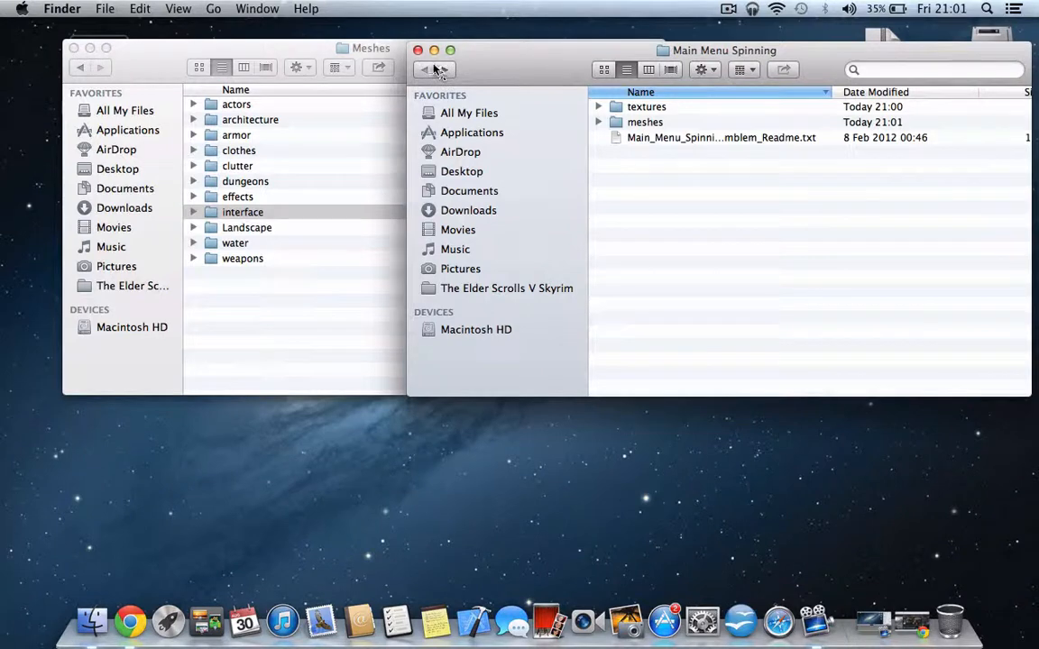
pyautogui.click(418, 51)
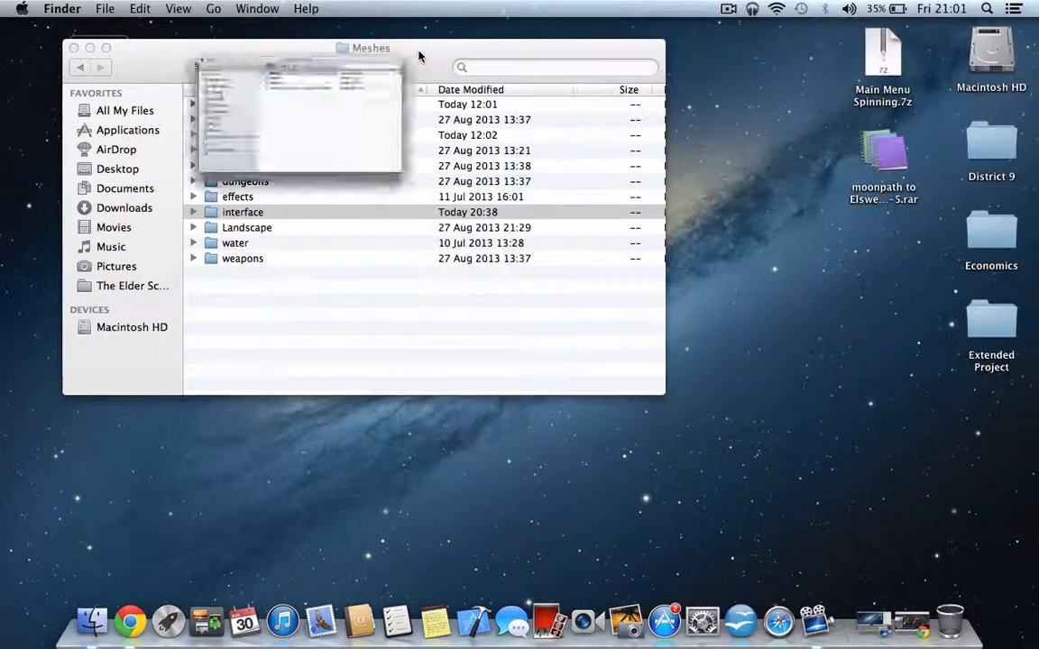
pyautogui.moveTo(428, 53); pyautogui.dragTo(666, 19)
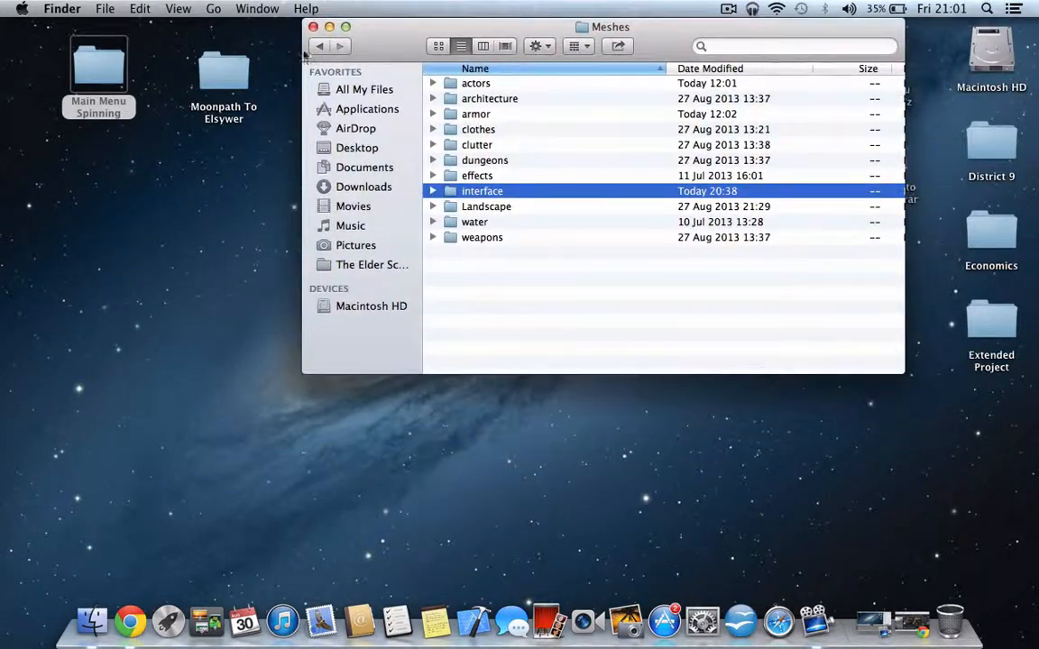
# - Return the game window to The Elder Scrolls V Skyrim folder and shift it clear of the Moonpath To Elsywer folder
pyautogui.click(233, 69)
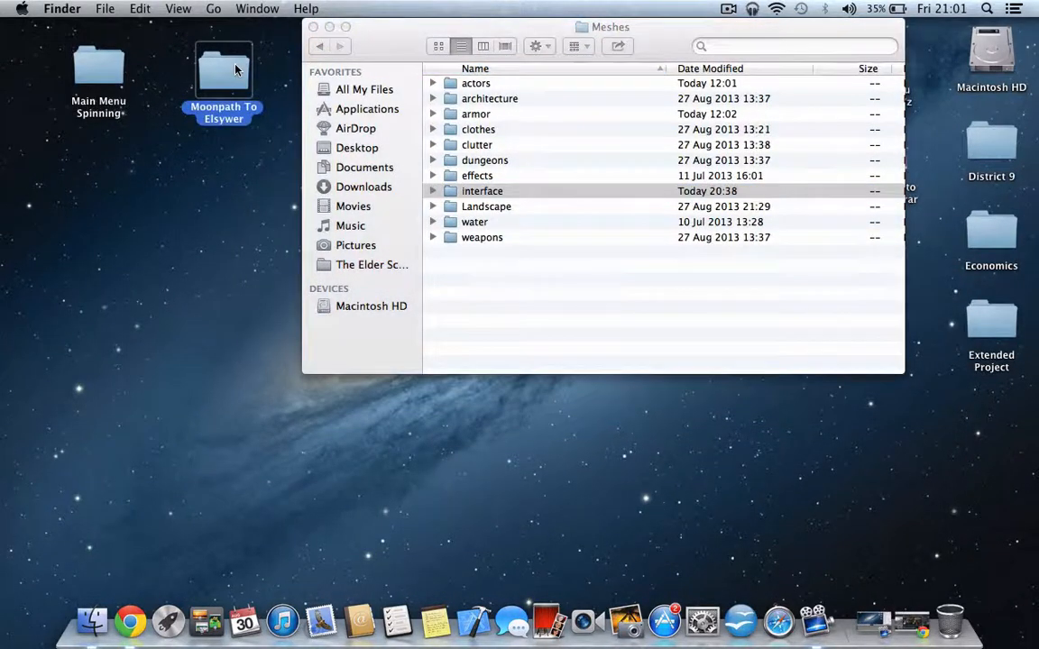
pyautogui.click(321, 46)
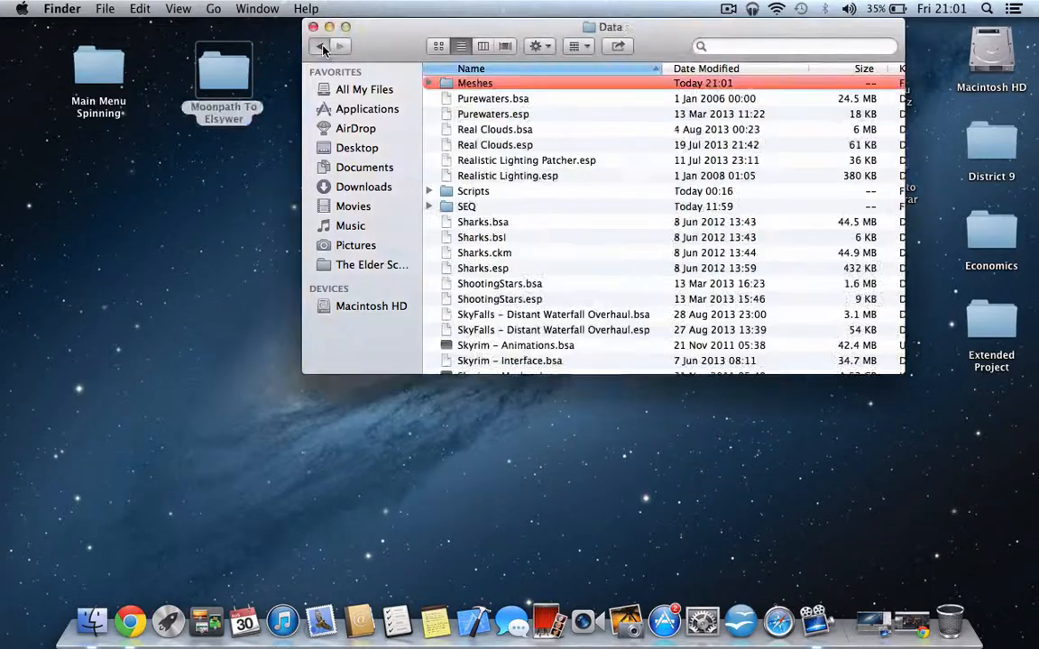
pyautogui.click(321, 46)
pyautogui.moveTo(403, 21); pyautogui.dragTo(457, 21)
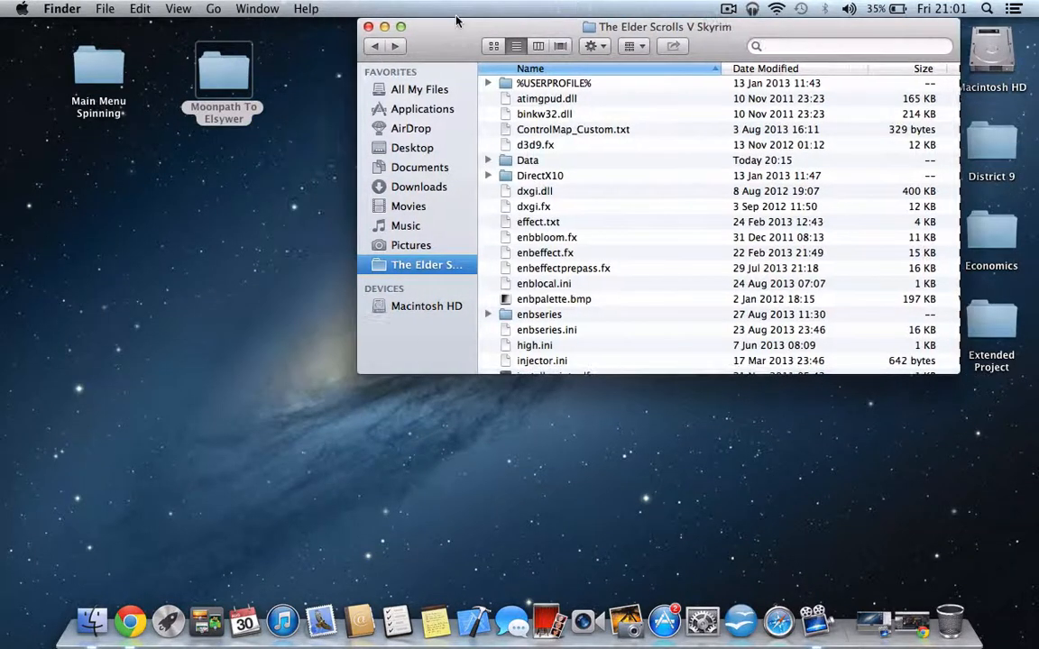
# - Open the Moonpath To Elsywer folder and place its window beside the Skyrim game folder window
pyautogui.doubleClick(215, 67)
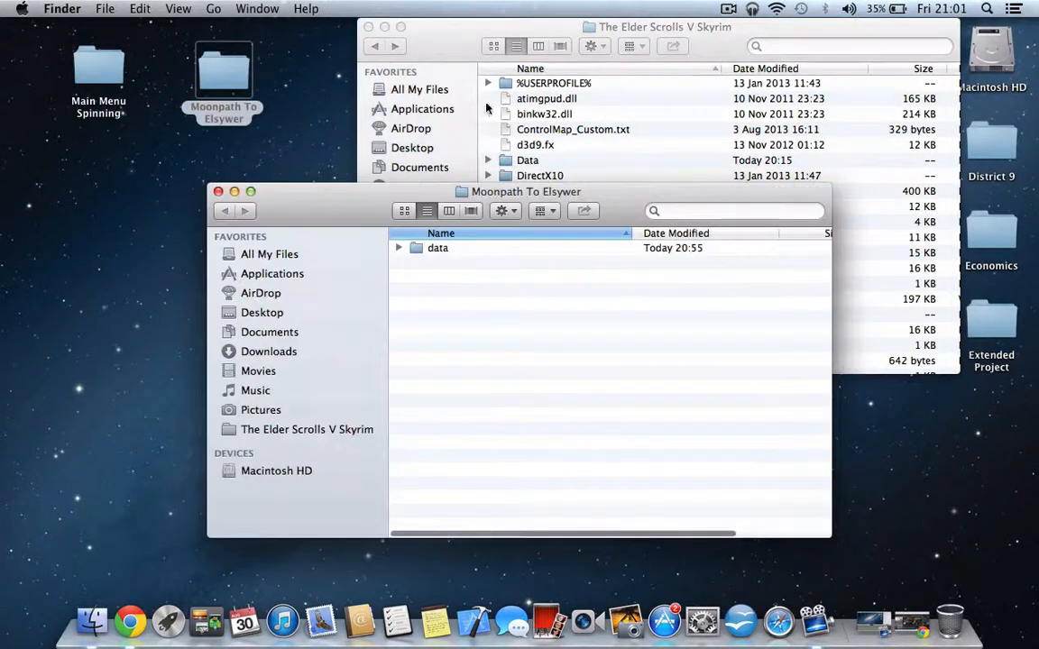
pyautogui.moveTo(317, 213); pyautogui.dragTo(1, 311)
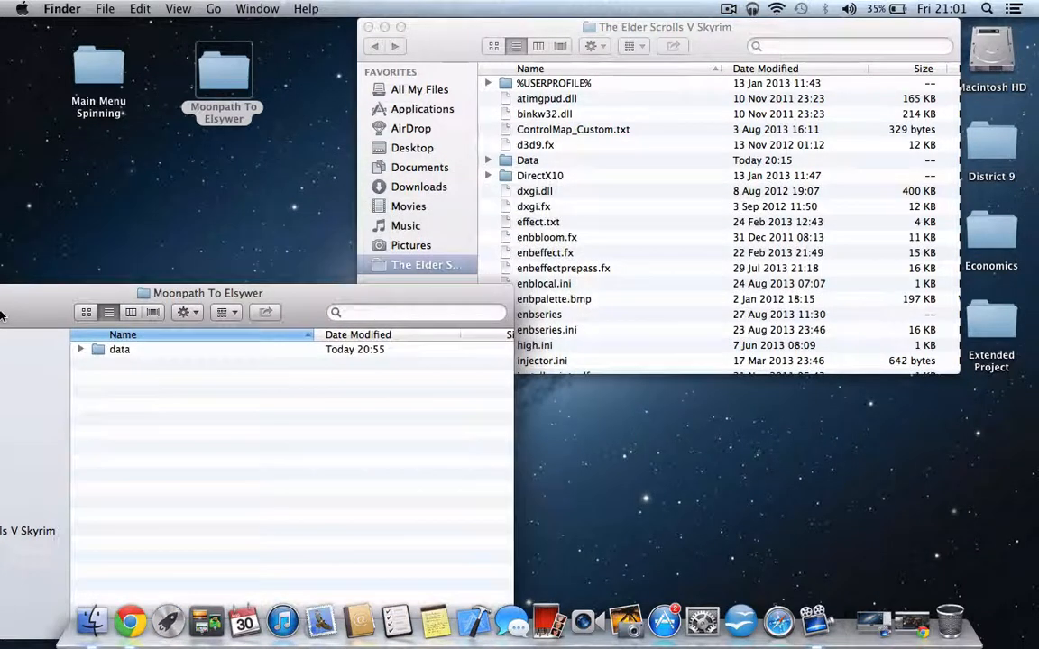
pyautogui.moveTo(74, 293); pyautogui.dragTo(175, 205)
# - Open the data folder of the Moonpath To Elsywer mod and the Data folder of the Skyrim game
pyautogui.click(687, 133)
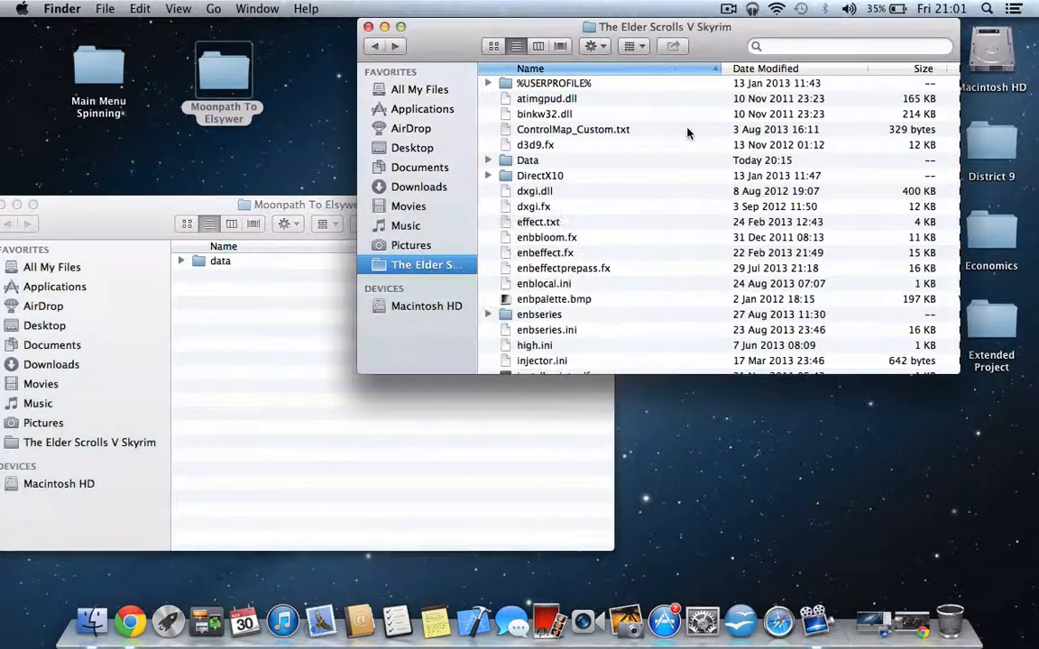
pyautogui.doubleClick(225, 264)
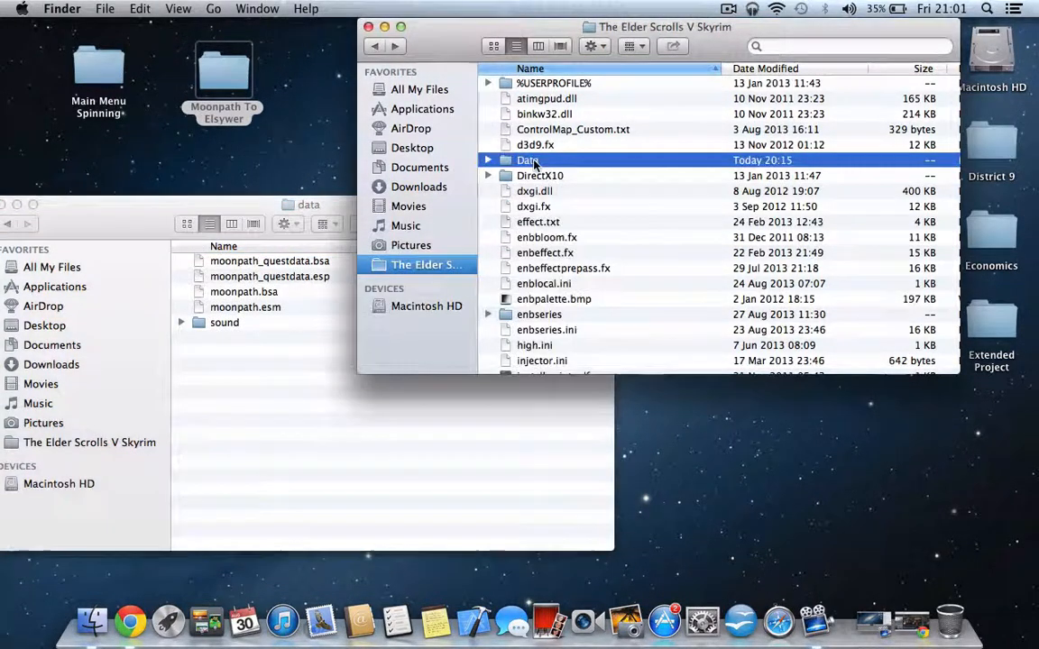
pyautogui.doubleClick(496, 160)
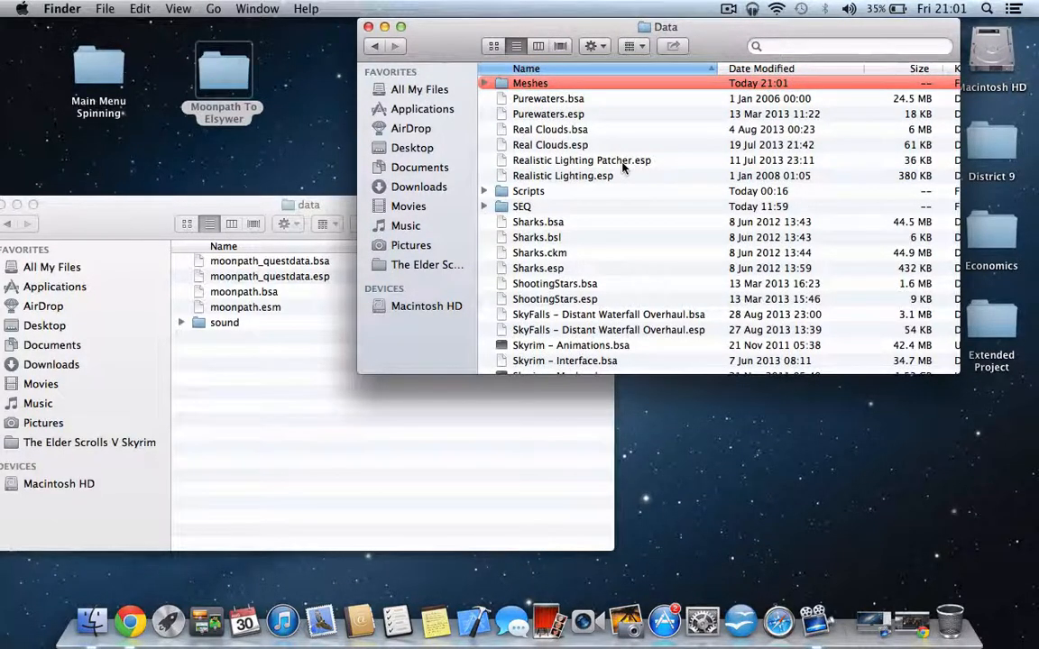
# - Examine the moonpath_questdata and moonpath files in the mod's data folder, noting their bsa, esp and esm types
pyautogui.click(275, 264)
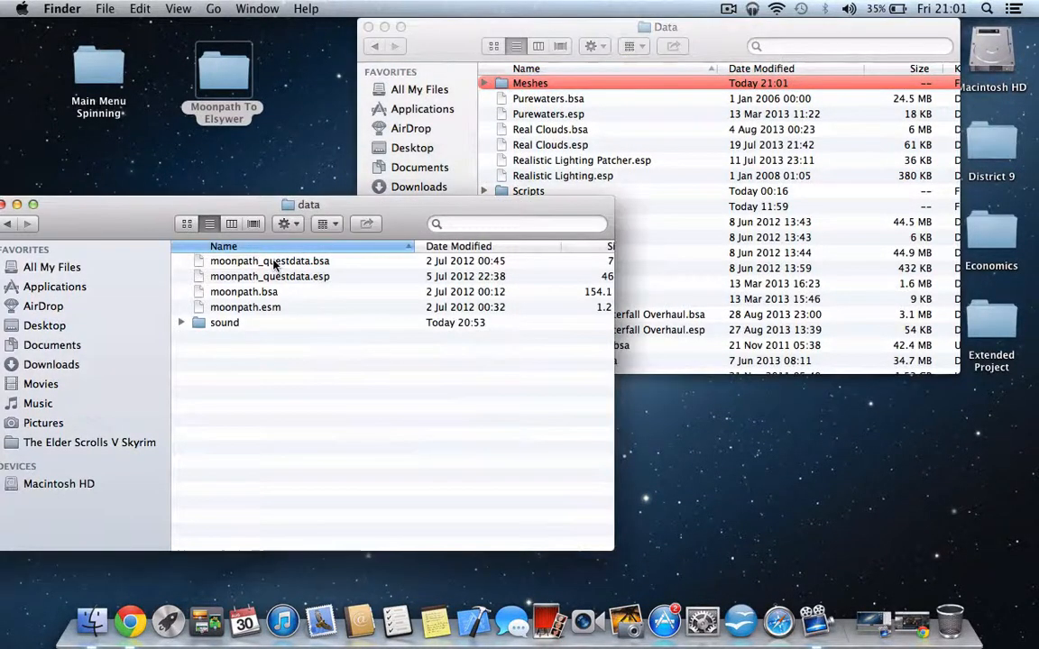
pyautogui.click(273, 263)
pyautogui.hotkey('shift', 'Down')
pyautogui.hotkey('shift', 'Down')
pyautogui.hotkey('shift', 'Down')
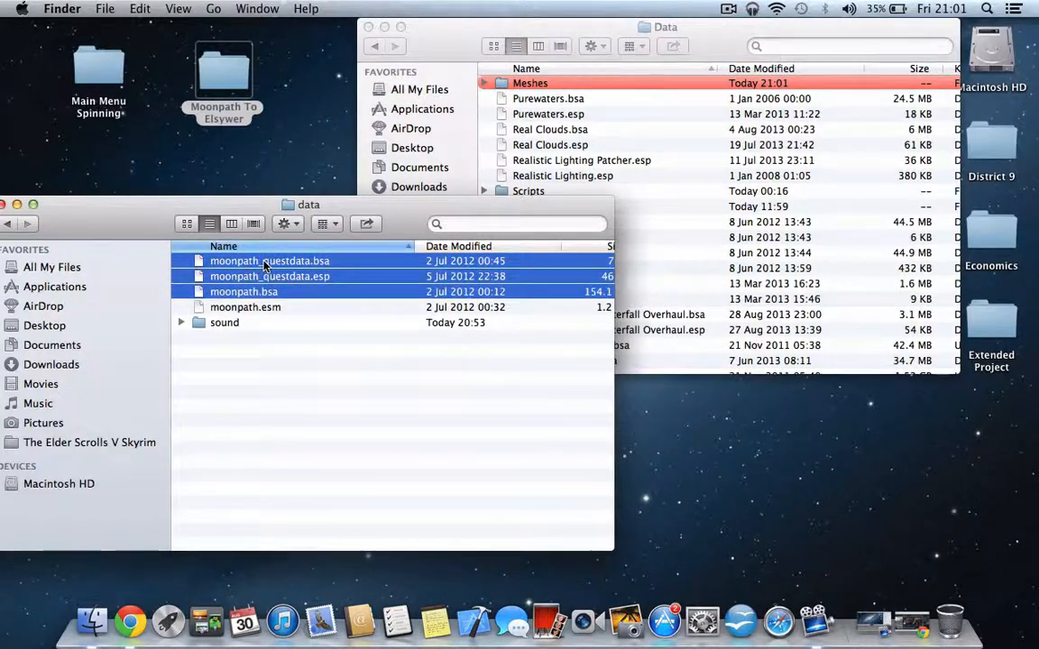
pyautogui.press('Up')
pyautogui.press('Up')
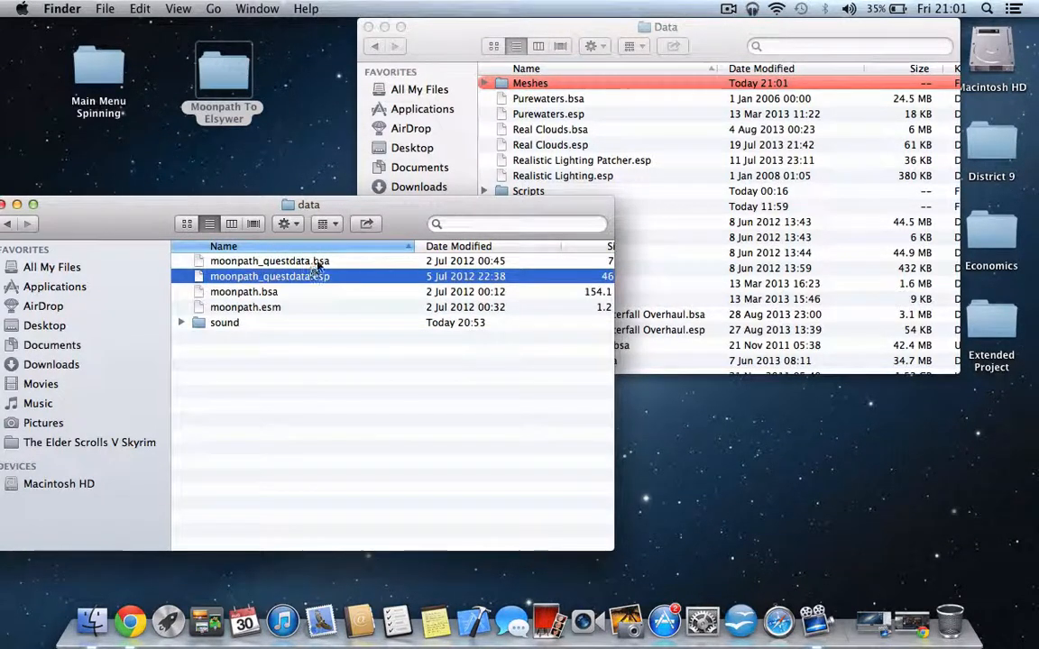
pyautogui.press('Up')
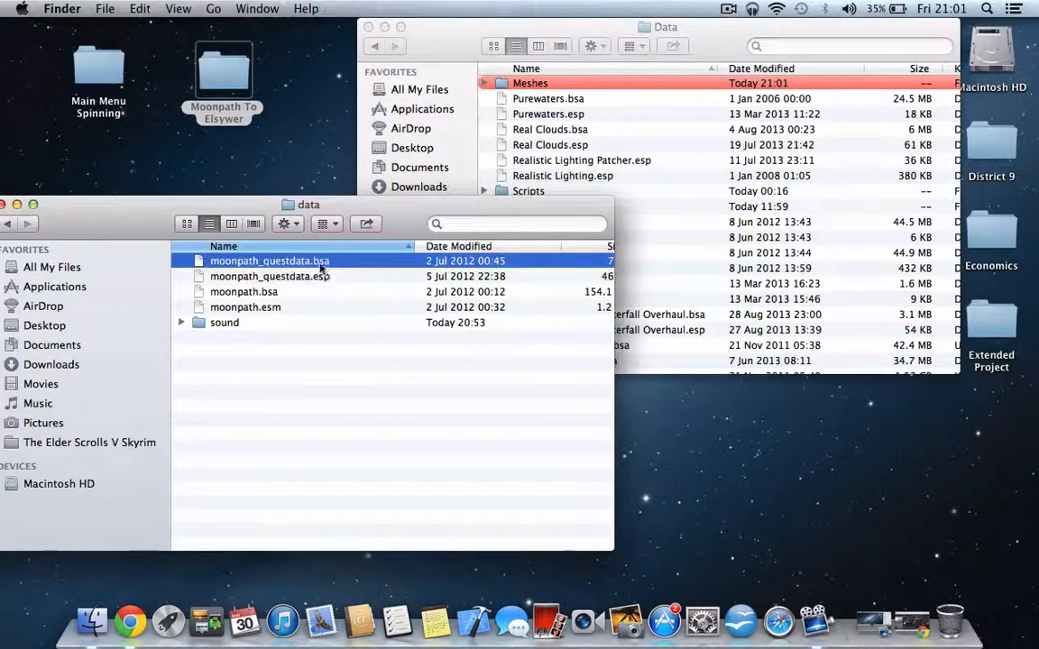
pyautogui.click(325, 277)
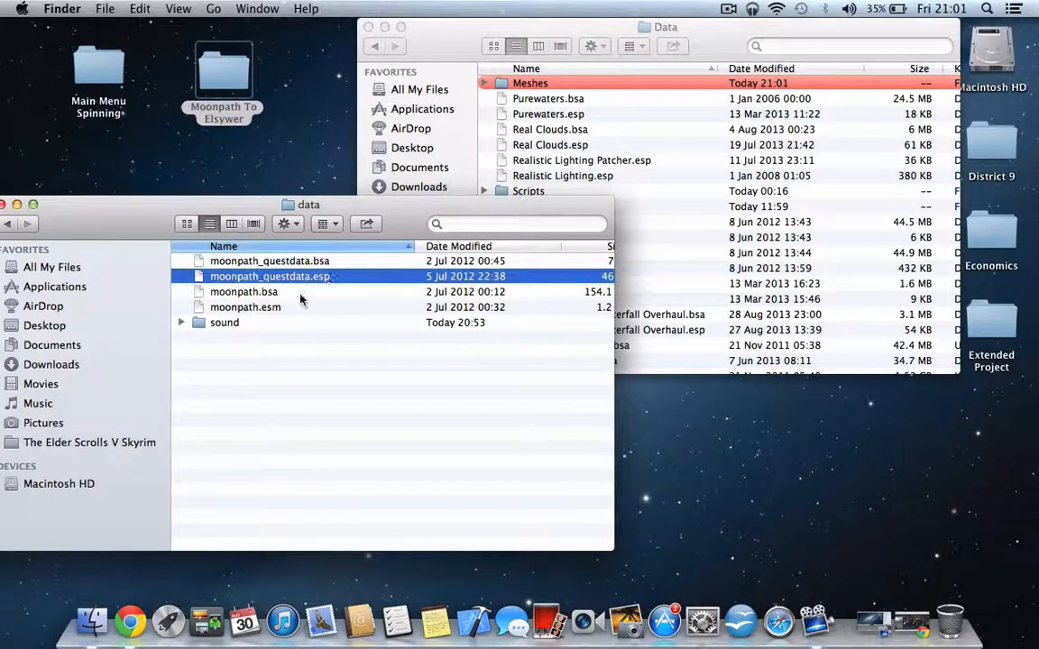
# - Copy moonpath_questdata.bsa, moonpath_questdata.esp, moonpath.bsa and moonpath.esm from the mod's data folder into the Skyrim game's Data folder
pyautogui.click(287, 294)
pyautogui.click(278, 308)
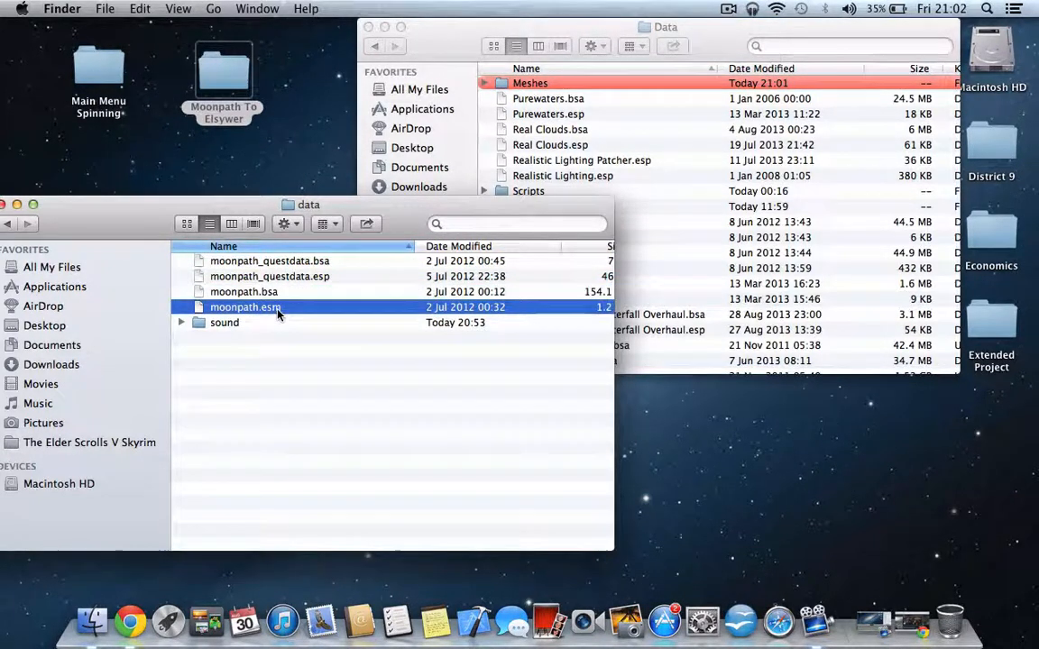
pyautogui.hotkey('shift', 'Up')
pyautogui.hotkey('shift', 'Up')
pyautogui.hotkey('shift', 'Up')
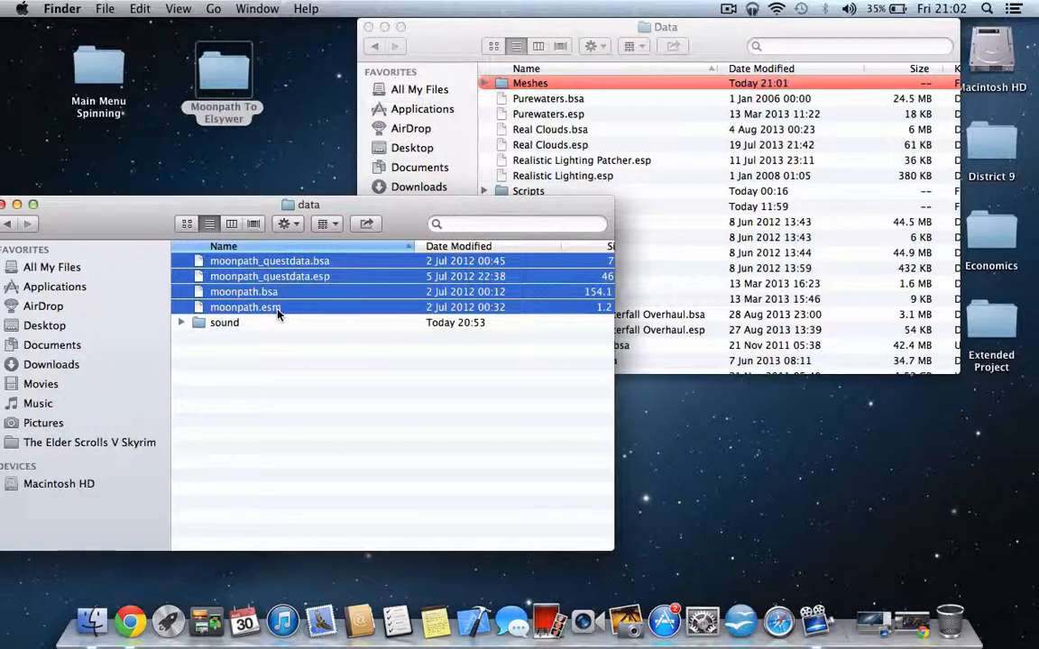
pyautogui.click(507, 155)
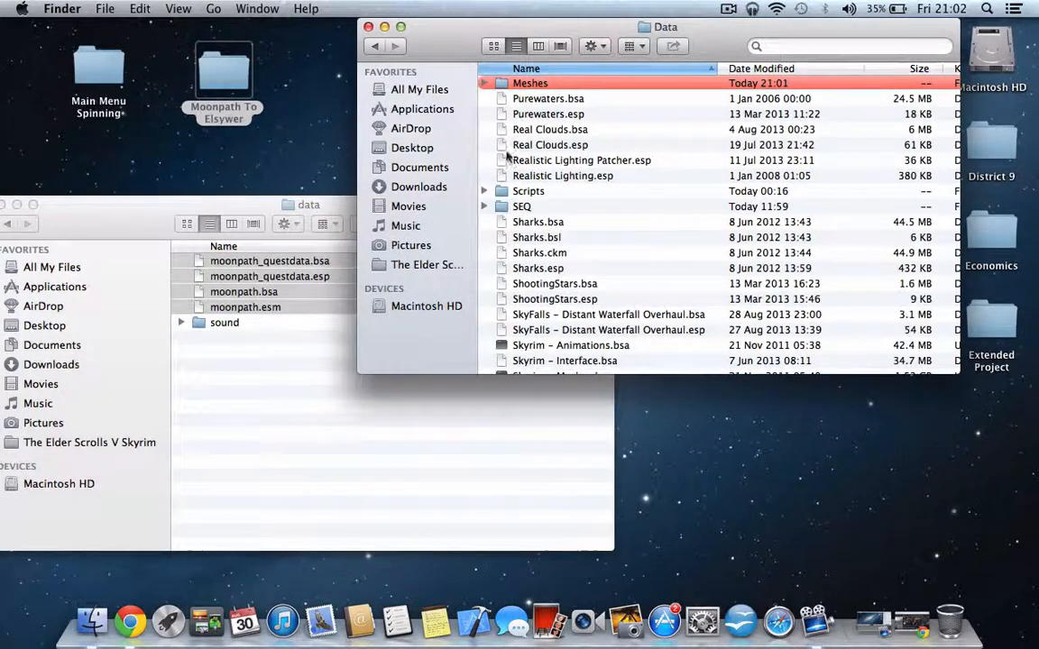
pyautogui.click(221, 307)
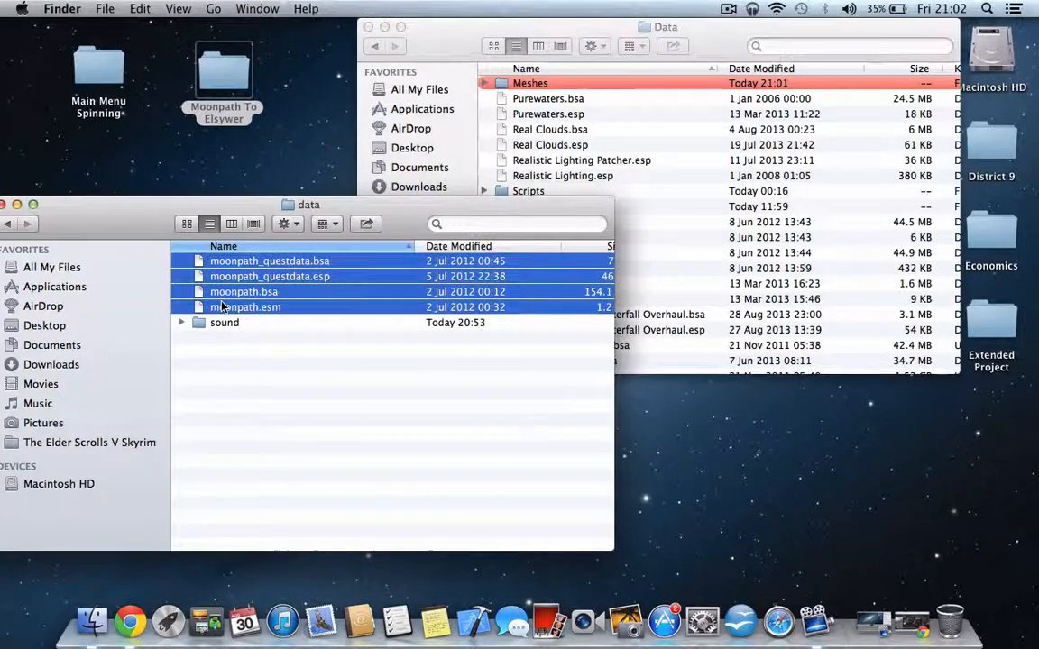
pyautogui.click(147, 9)
pyautogui.click(175, 84)
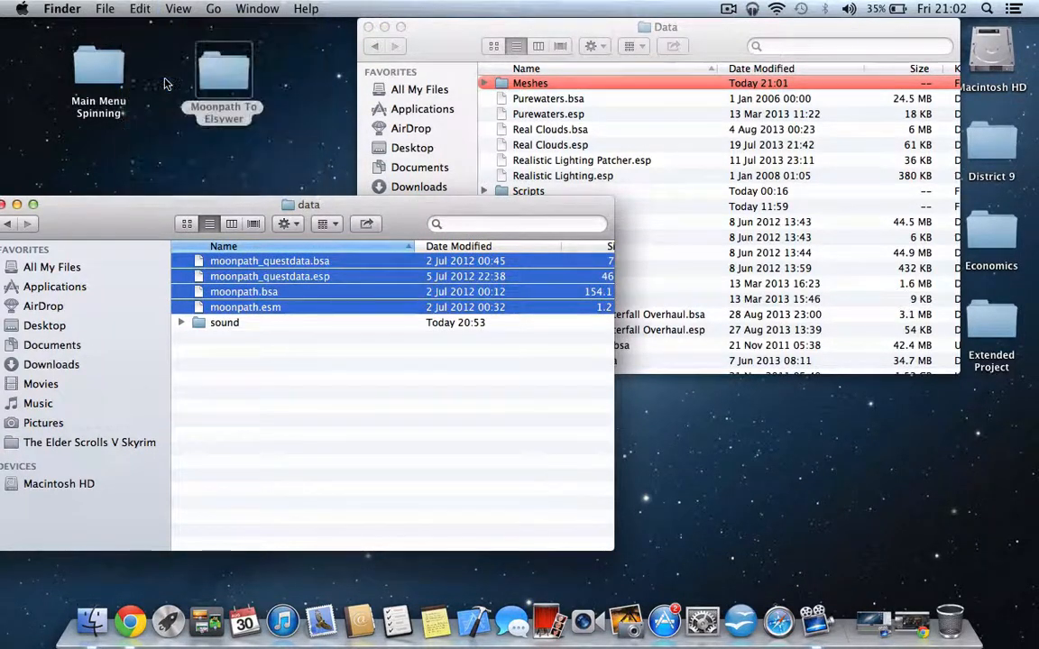
pyautogui.click(745, 181)
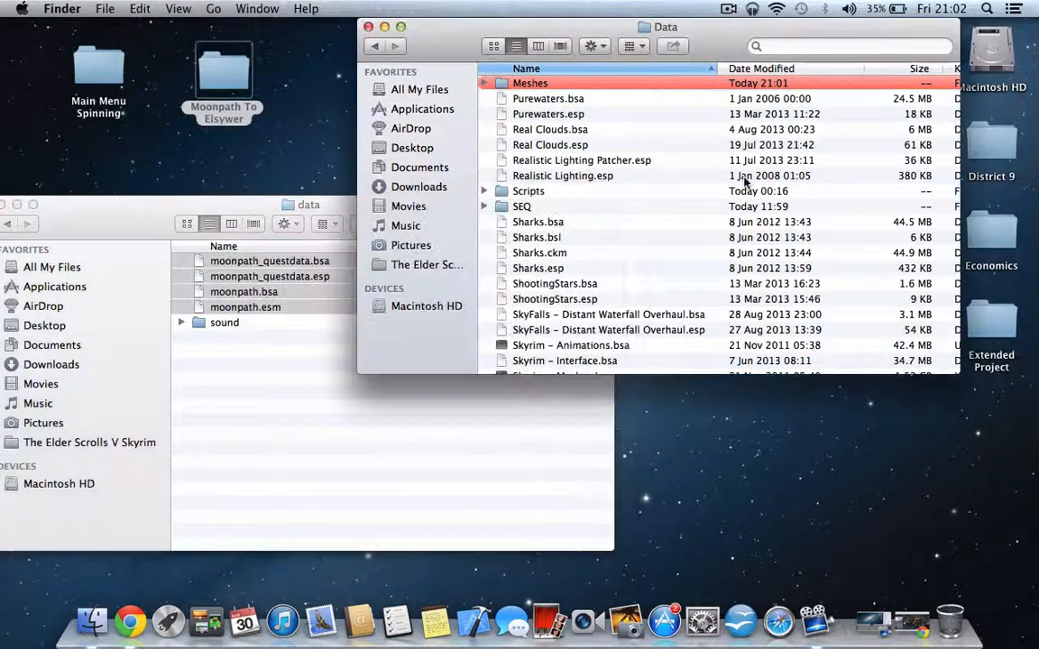
pyautogui.click(613, 252)
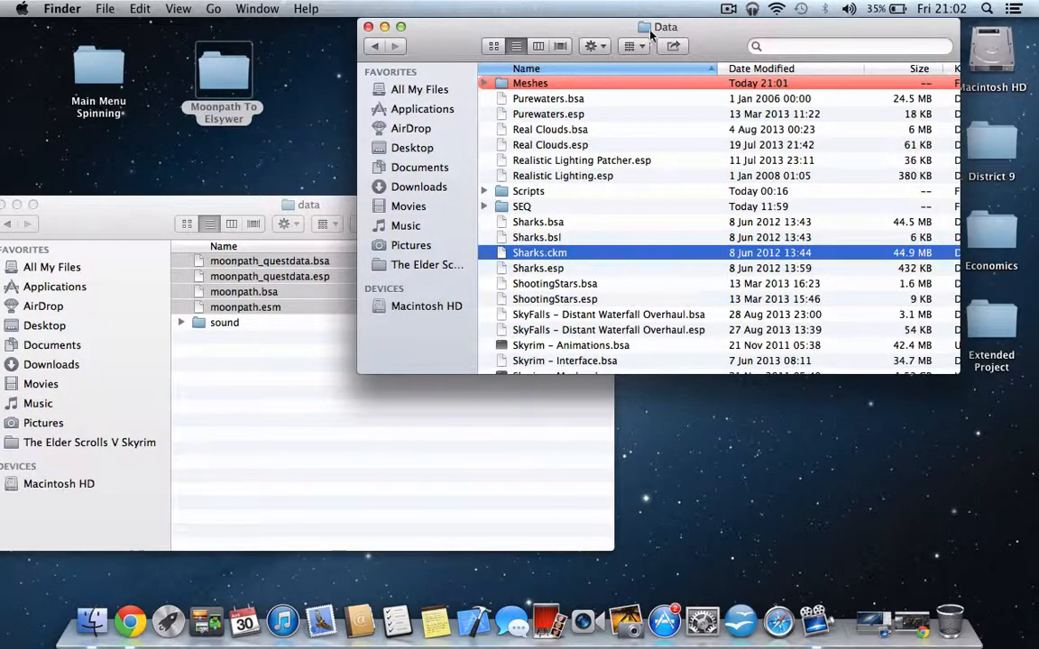
pyautogui.press('super+v')
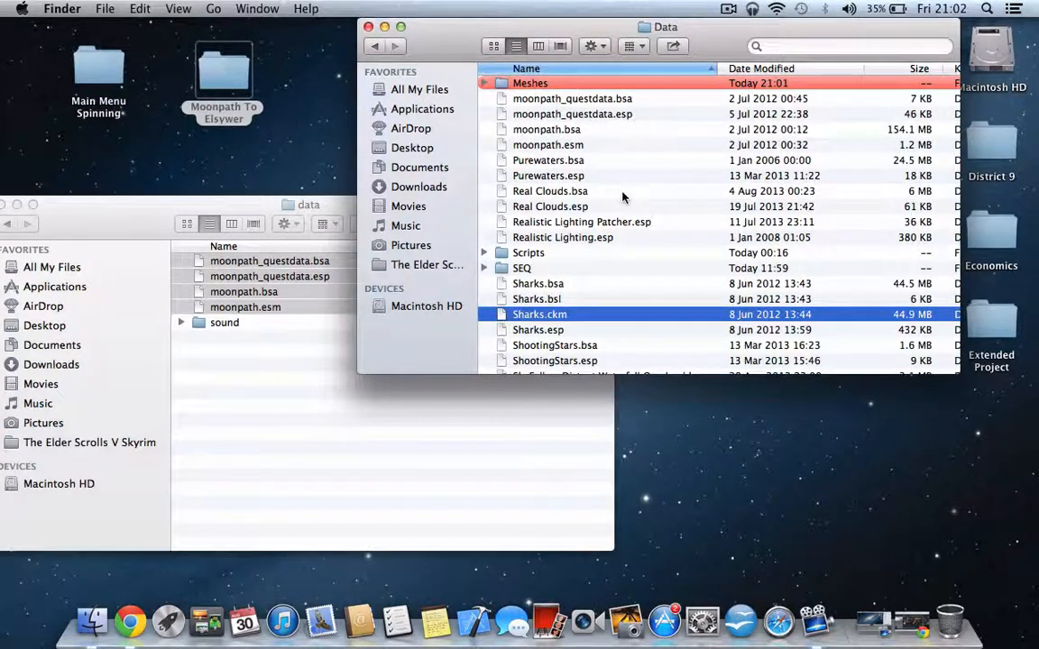
# - Shift the mod's data window fully into view and return to the game's Data folder window
pyautogui.click(119, 213)
pyautogui.moveTo(119, 213)
pyautogui.mouseDown()
pyautogui.moveTo(159, 208)
pyautogui.moveTo(131, 206)
pyautogui.mouseUp()
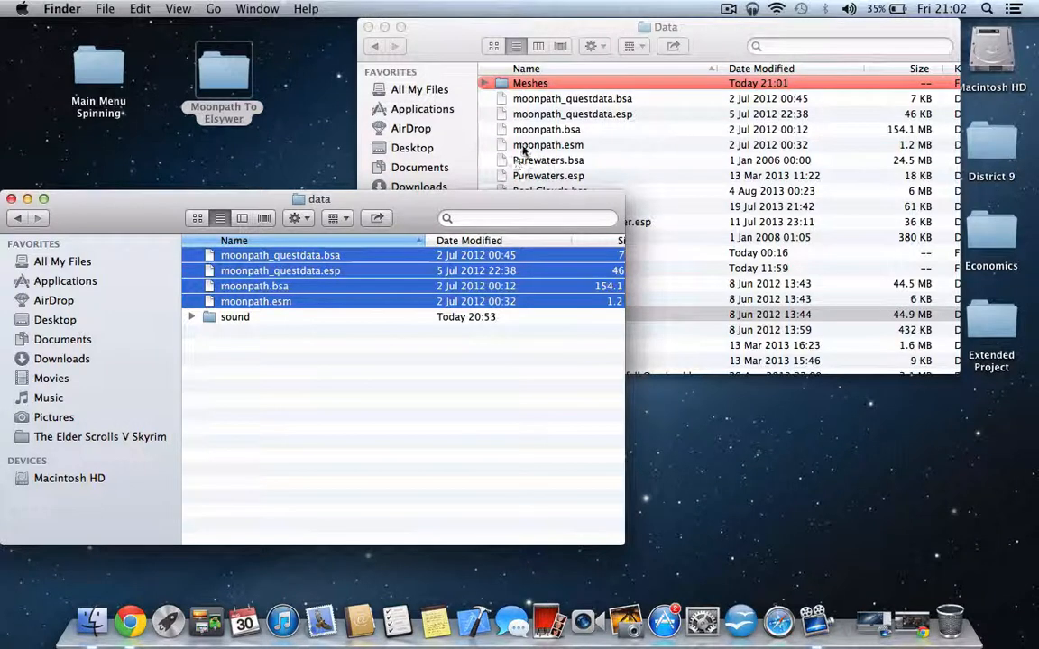
pyautogui.click(582, 147)
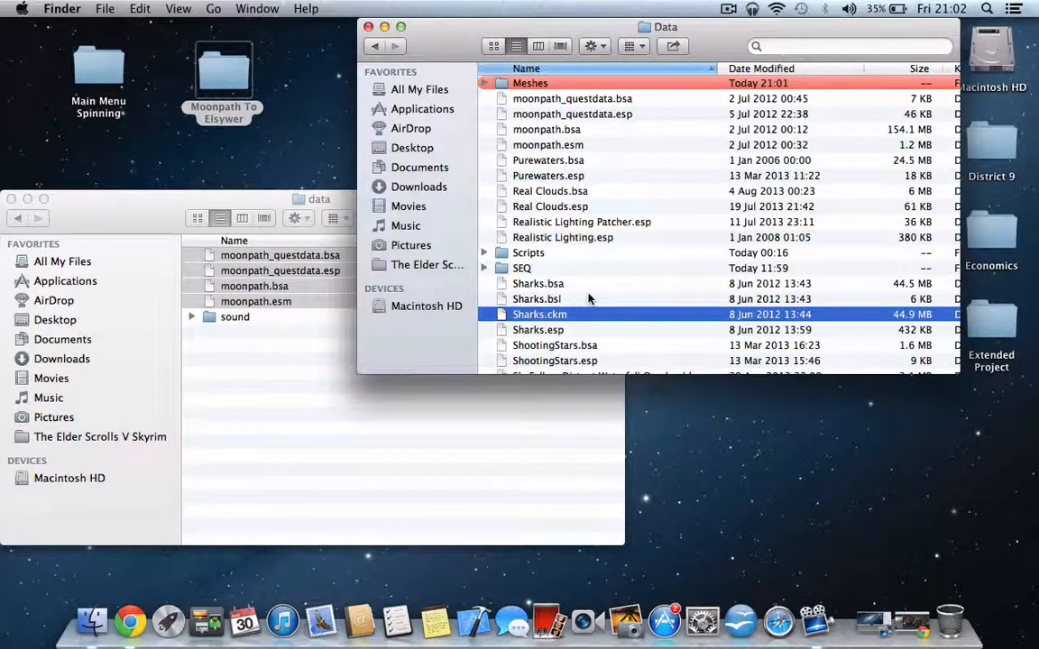
pyautogui.click(553, 300)
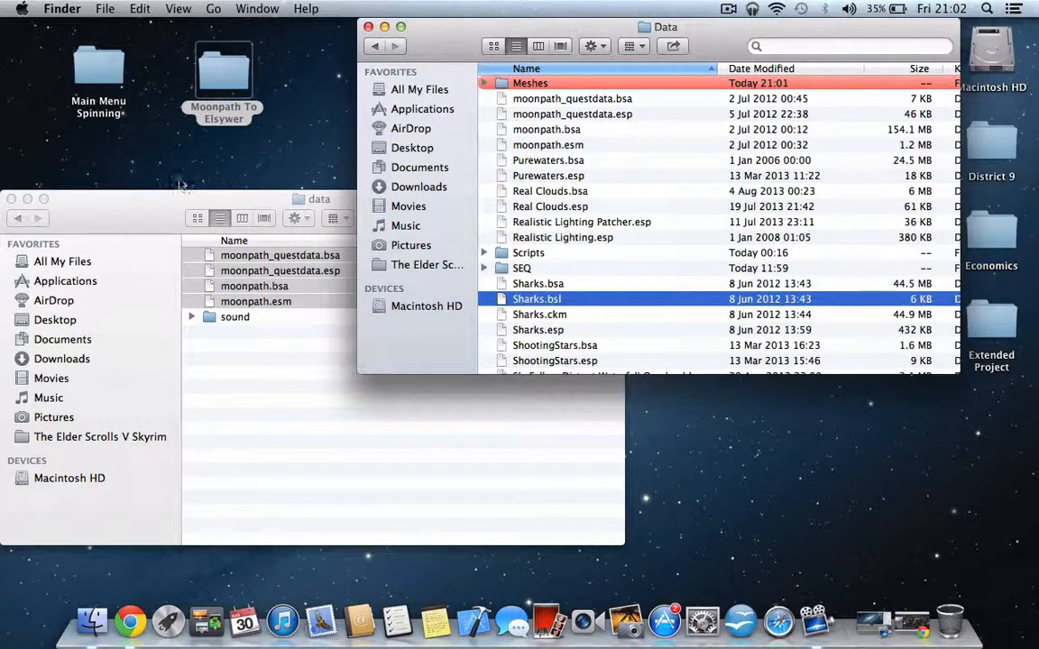
# - Return to The Elder Scrolls V Skyrim folder and go through %USERPROFILE%, Local Settings and Application Data into its Skyrim folder
pyautogui.click(374, 46)
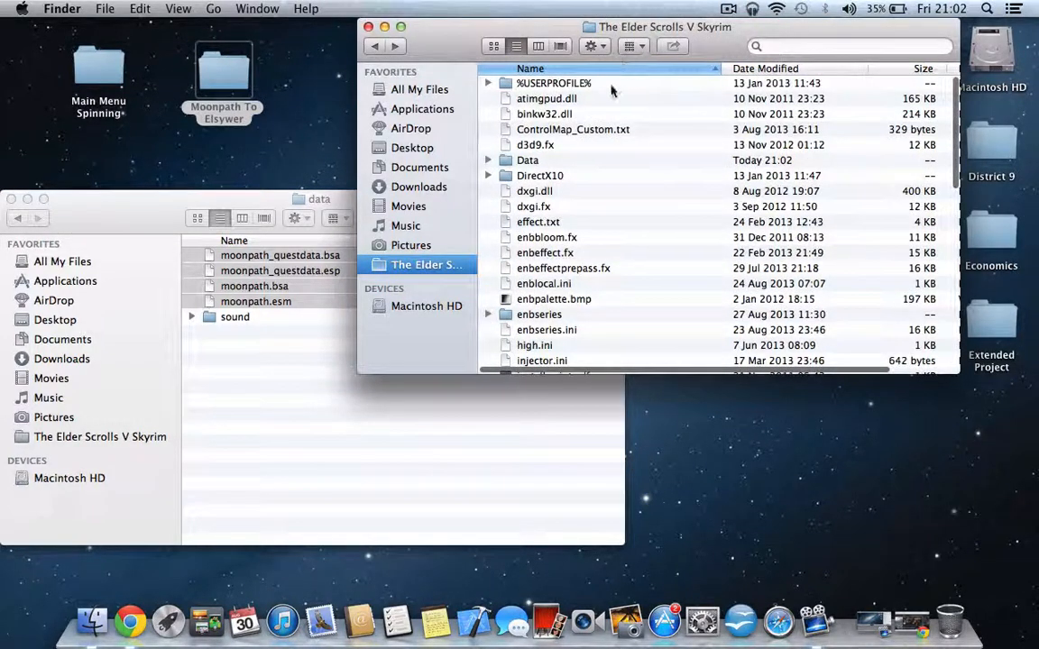
pyautogui.scroll(-4, 601, 152)
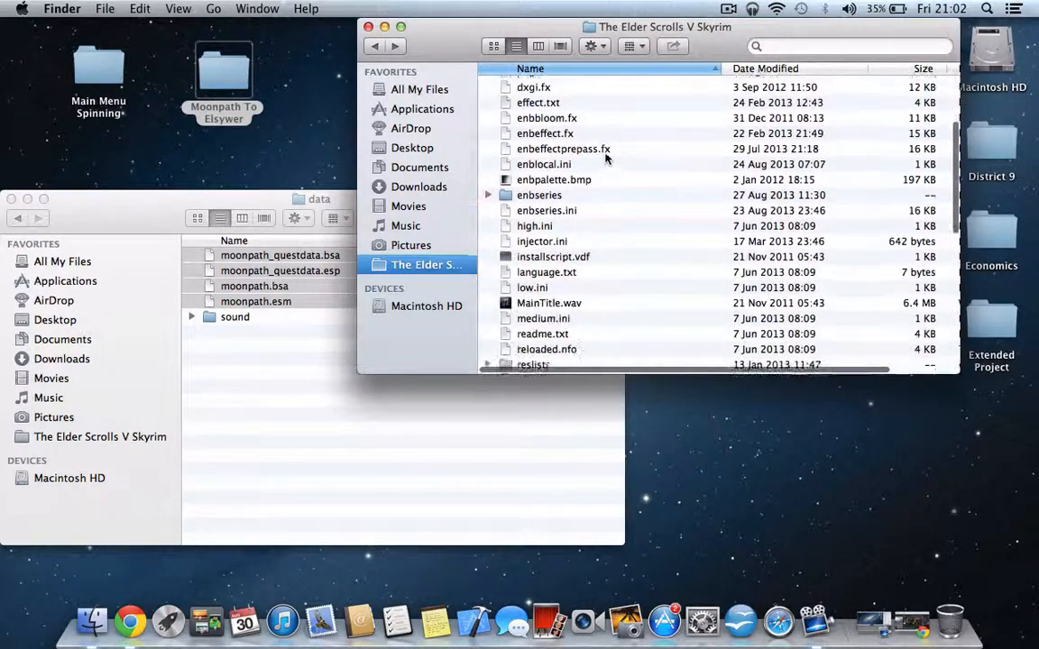
pyautogui.scroll(4, 601, 151)
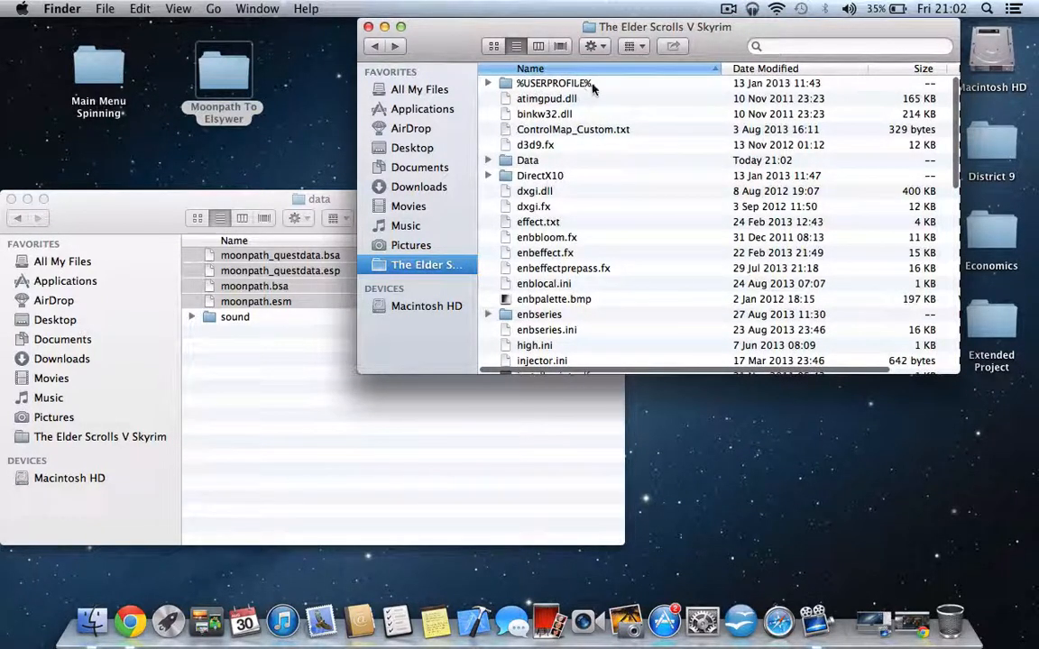
pyautogui.doubleClick(587, 85)
pyautogui.doubleClick(547, 84)
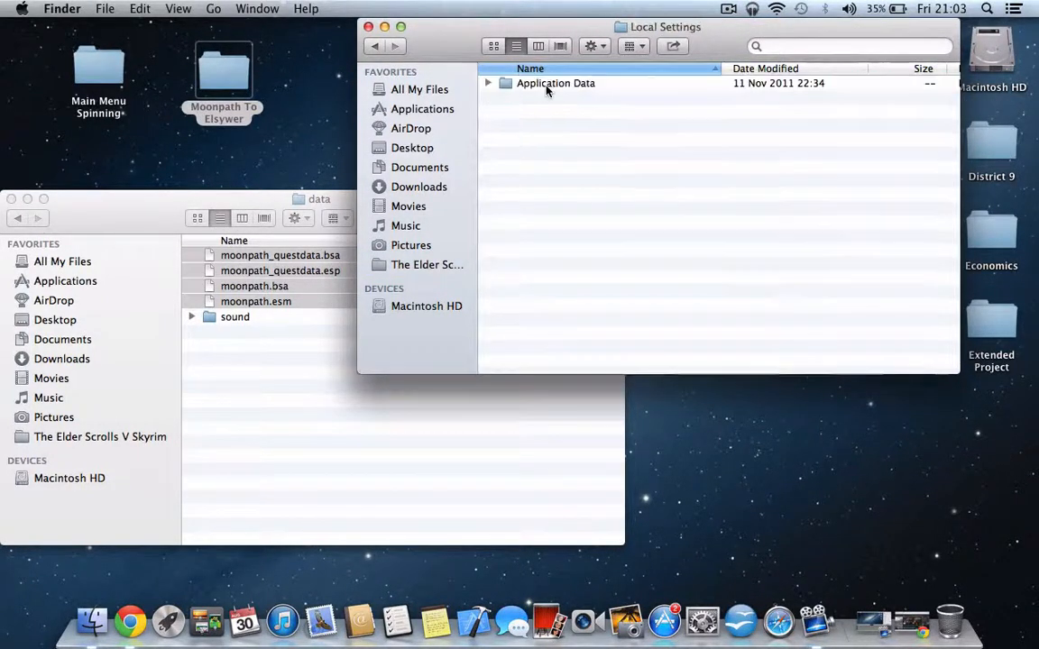
pyautogui.doubleClick(548, 84)
pyautogui.doubleClick(547, 85)
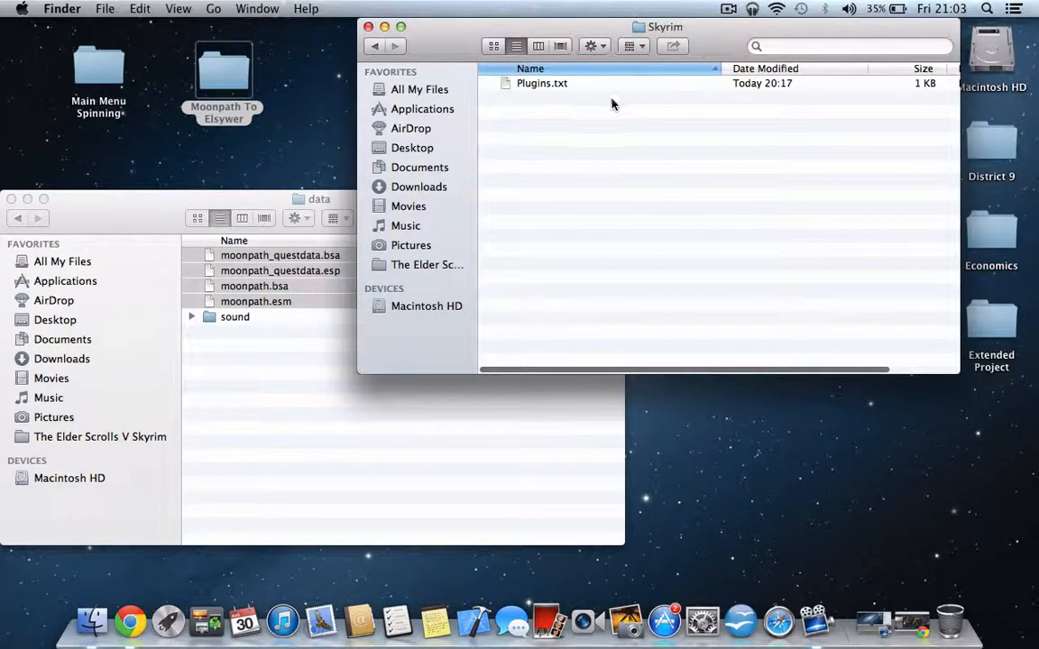
# - Open Plugins.txt in TextEdit and place its window clear of the mod's data file list
pyautogui.click(518, 81)
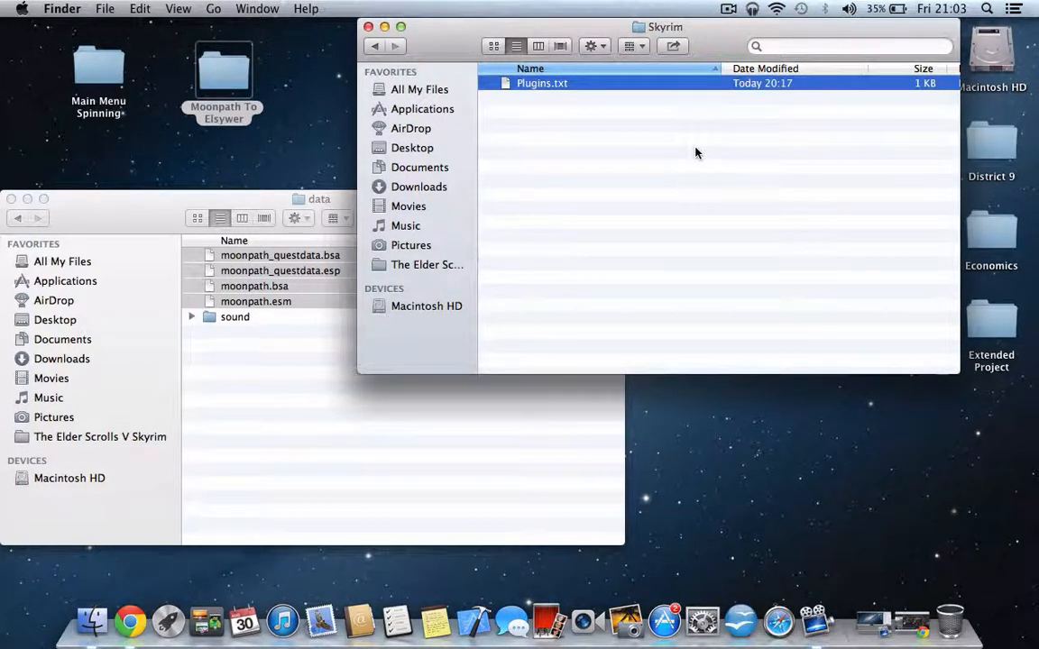
pyautogui.doubleClick(565, 82)
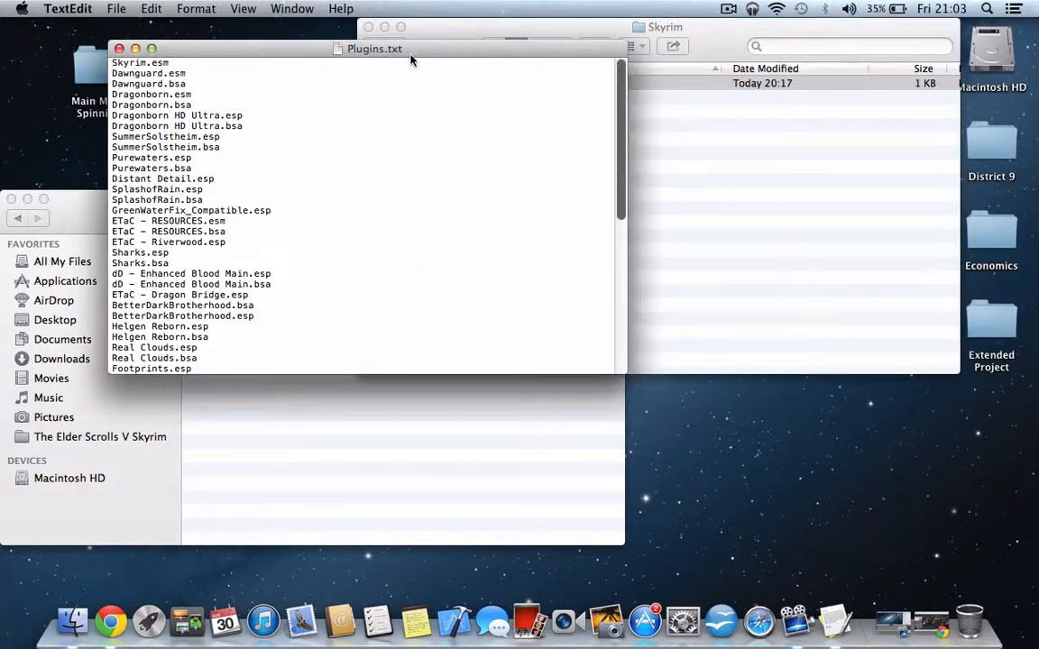
pyautogui.moveTo(372, 40); pyautogui.dragTo(680, 22)
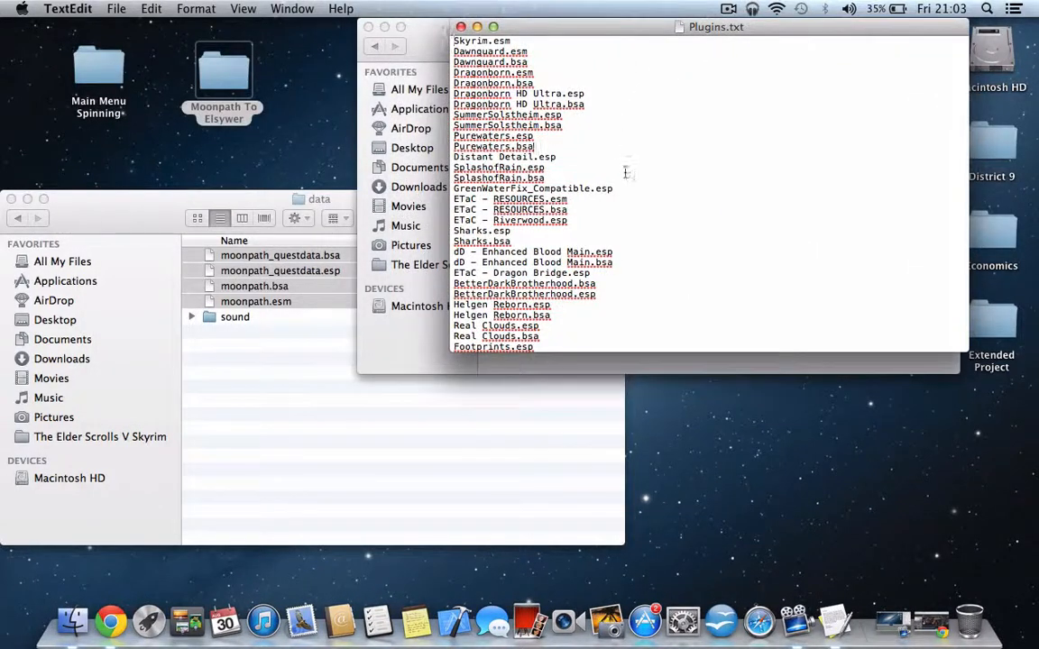
# - Add moonpath_questdata.esp on a new line at the end of Plugins.txt, copying the name from the mod's file
pyautogui.scroll(-10, 631, 197)
pyautogui.scroll(10, 632, 198)
pyautogui.scroll(-1, 634, 225)
pyautogui.scroll(-10, 628, 269)
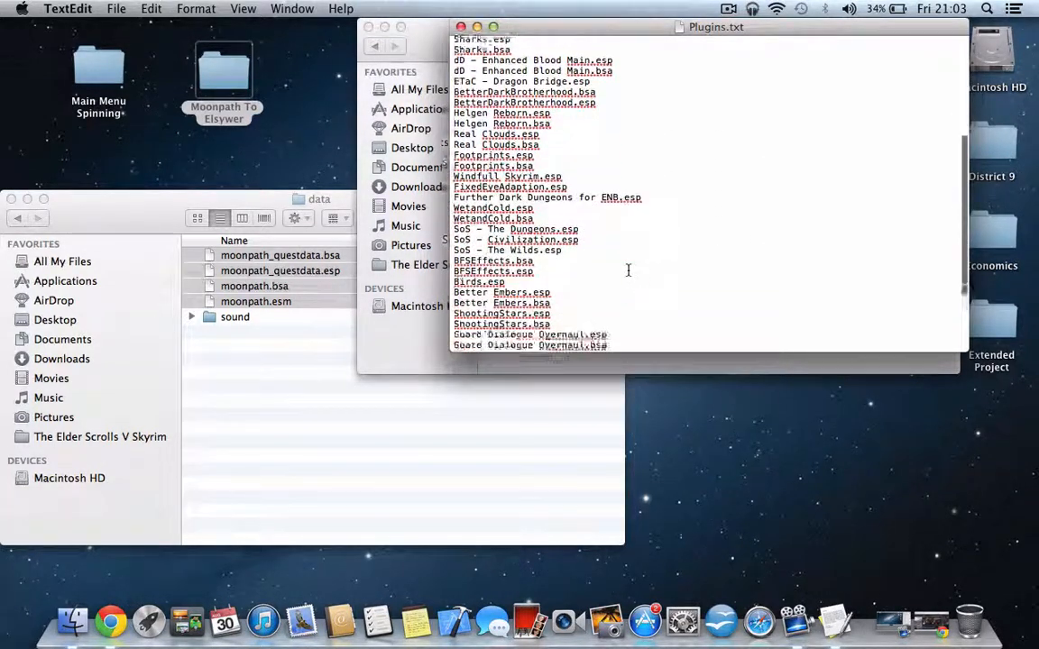
pyautogui.press('Return')
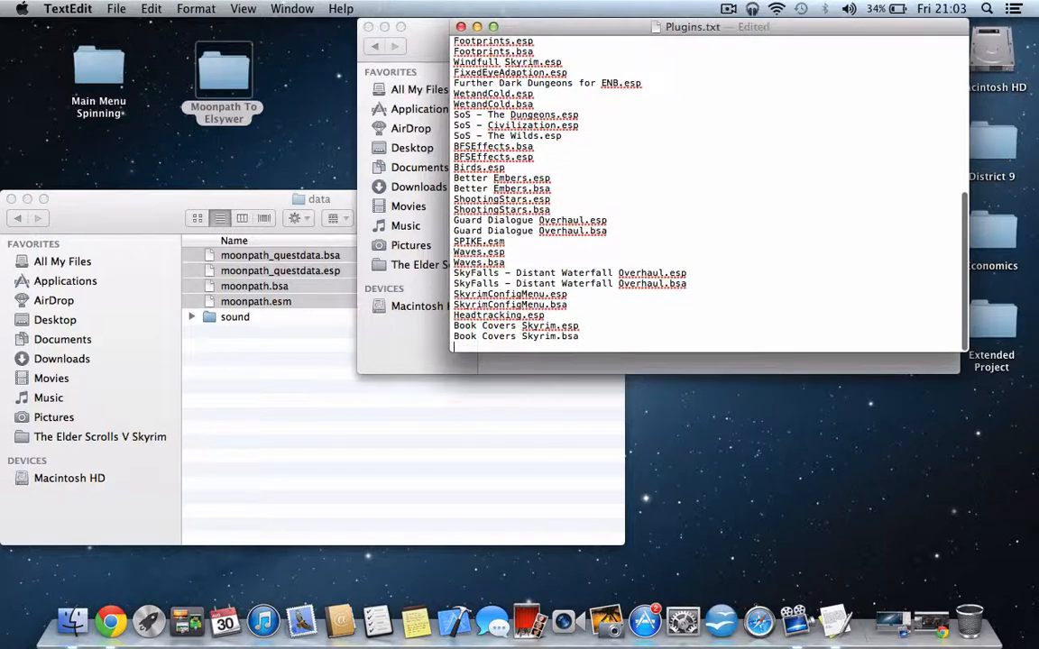
pyautogui.click(232, 260)
pyautogui.click(317, 371)
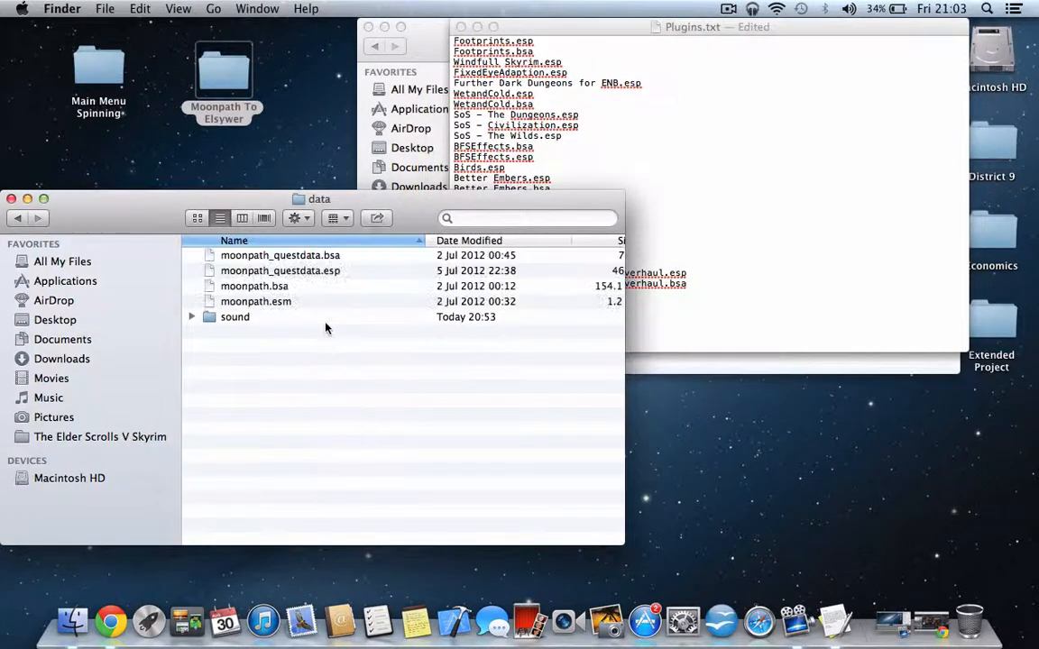
pyautogui.click(282, 259)
pyautogui.click(298, 272)
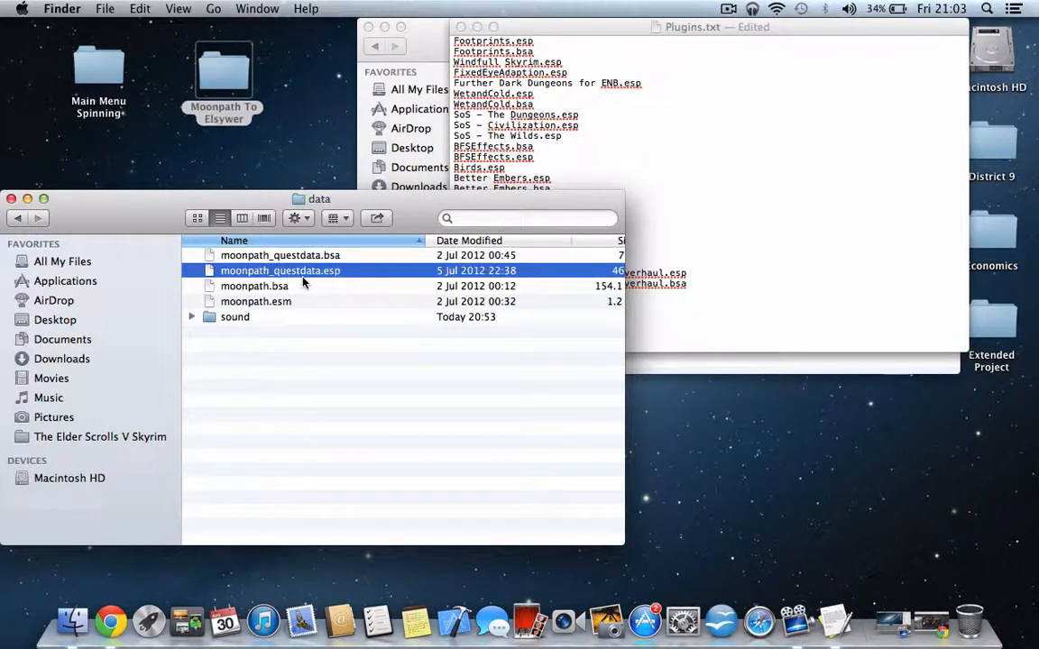
pyautogui.click(666, 272)
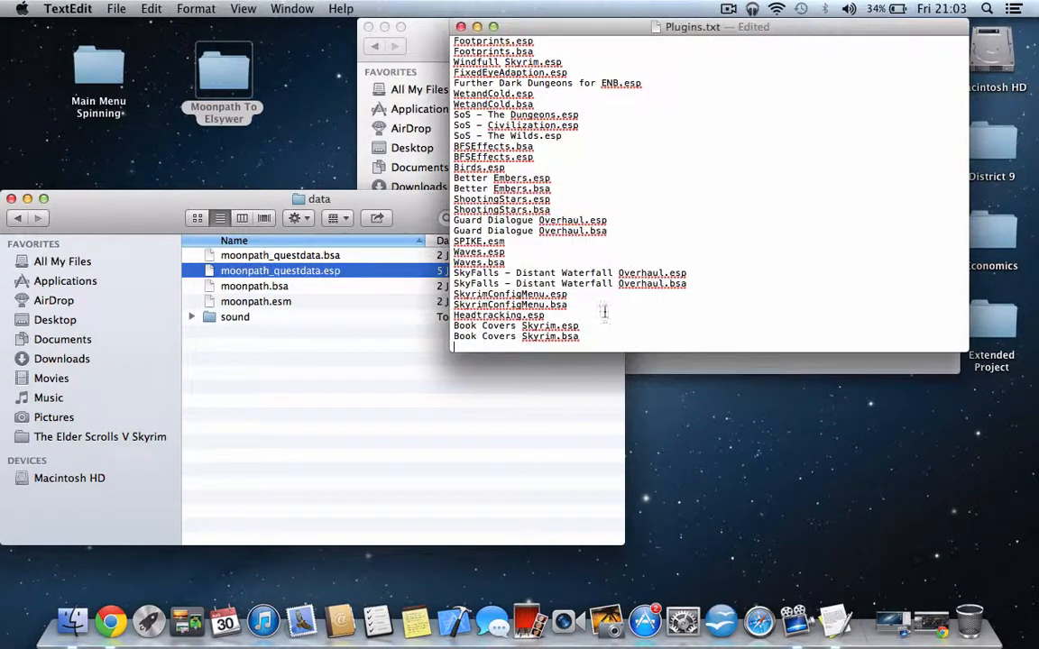
# - Add moonpath_questdata.bsa on its own line below moonpath_questdata.esp, copying the name from the mod's file
pyautogui.click(329, 257)
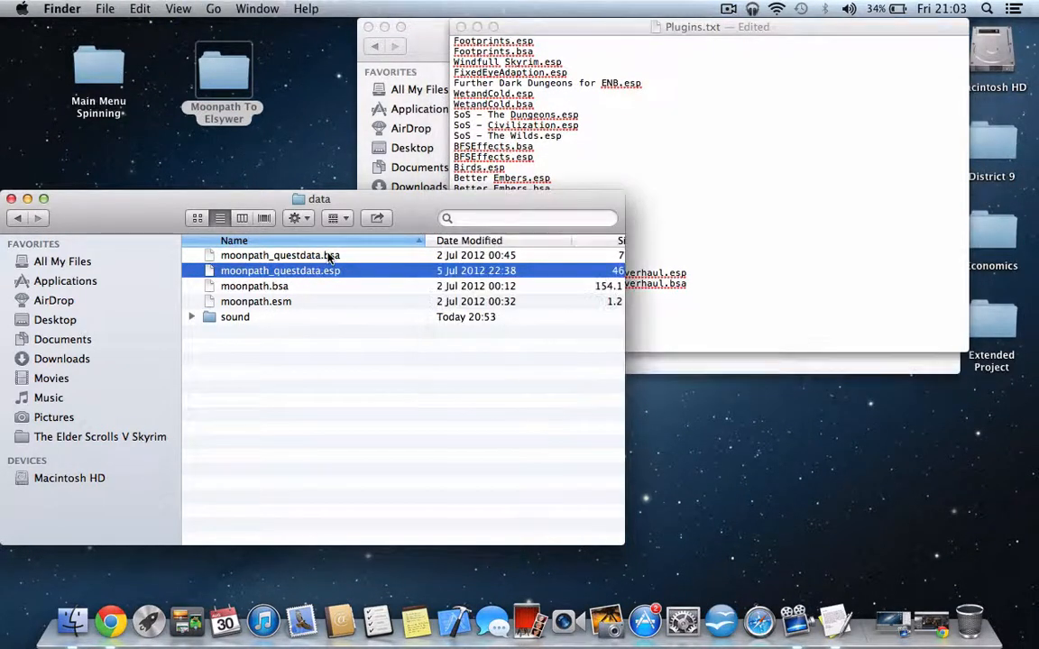
pyautogui.click(329, 257)
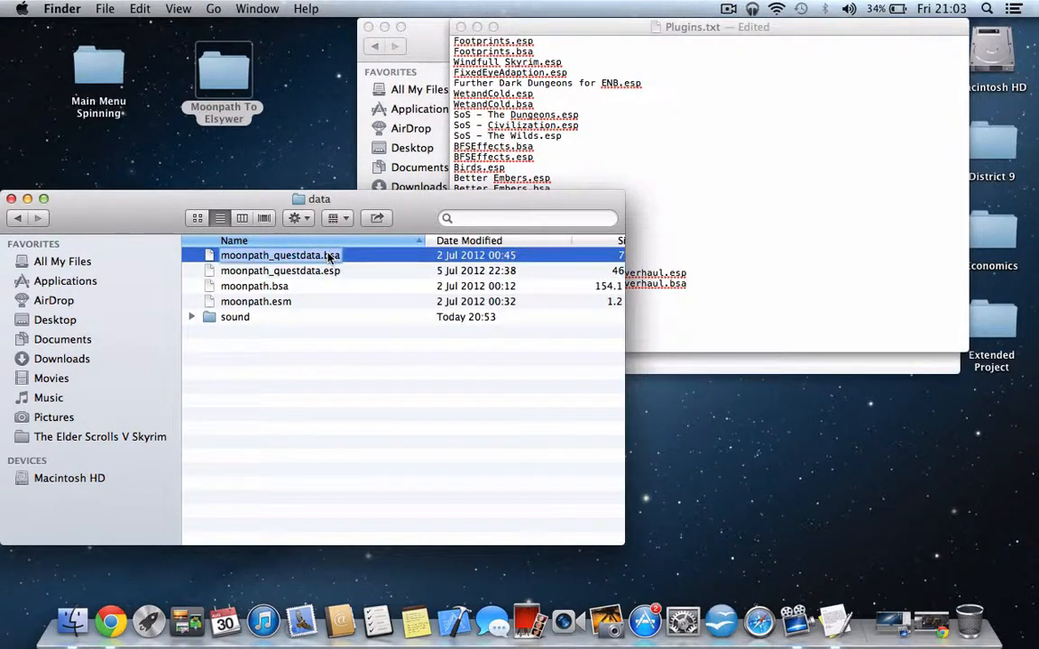
pyautogui.scroll(-1, 742, 275)
pyautogui.click(742, 274)
pyautogui.press('Return')
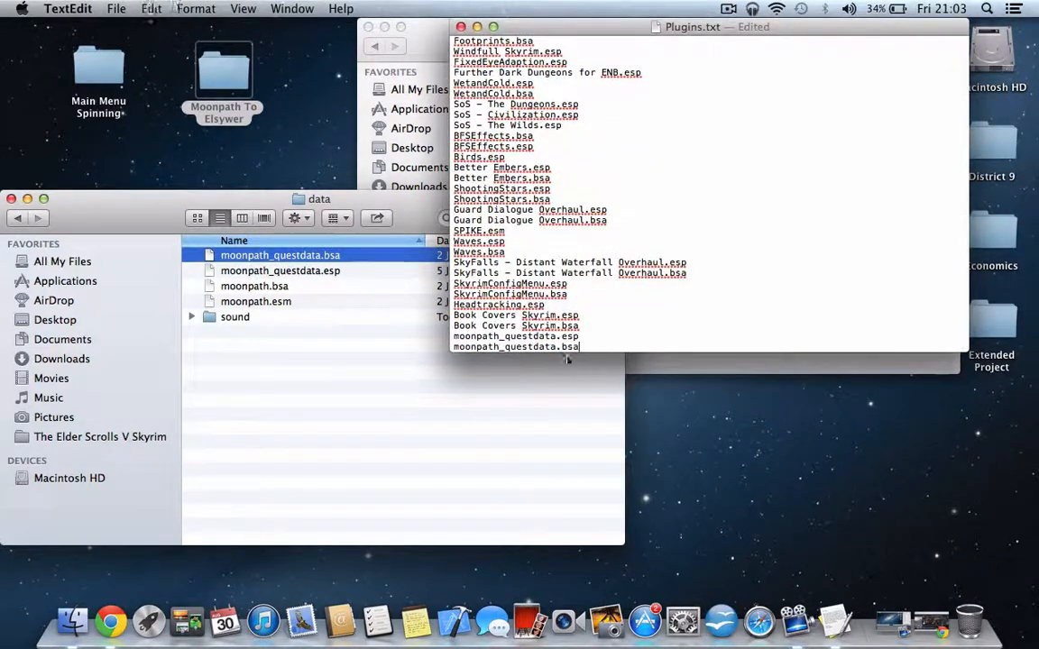
# - Copy the file name moonpath.bsa from the mod's data folder onto a new line at the end of Plugins.txt
pyautogui.click(280, 289)
pyautogui.click(280, 289)
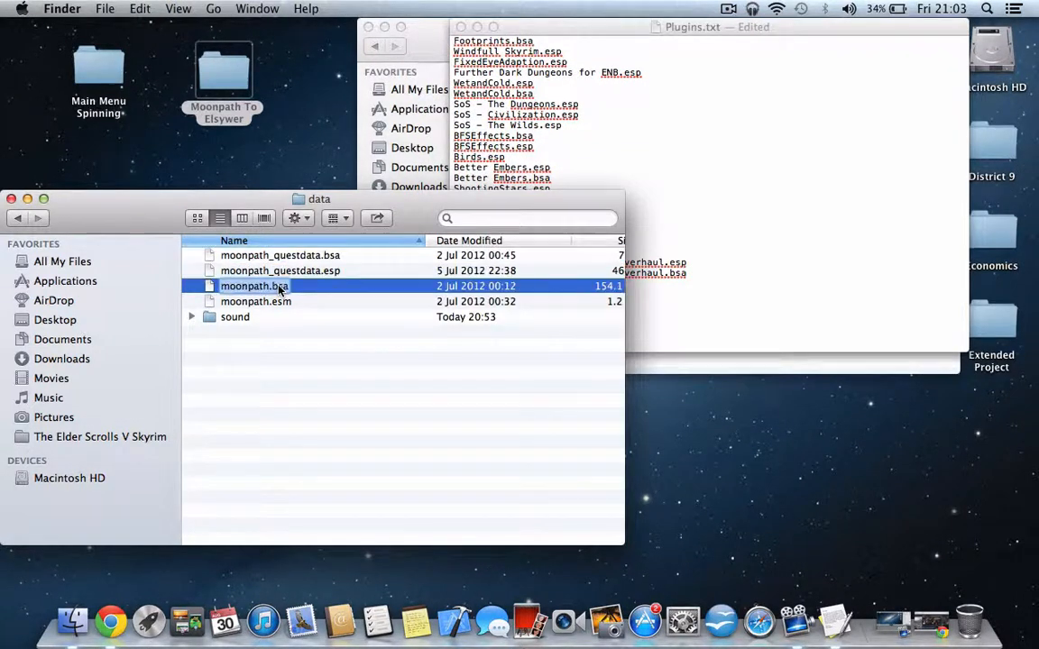
pyautogui.press('cmd+c')
pyautogui.click(657, 290)
pyautogui.press('cmd+v')
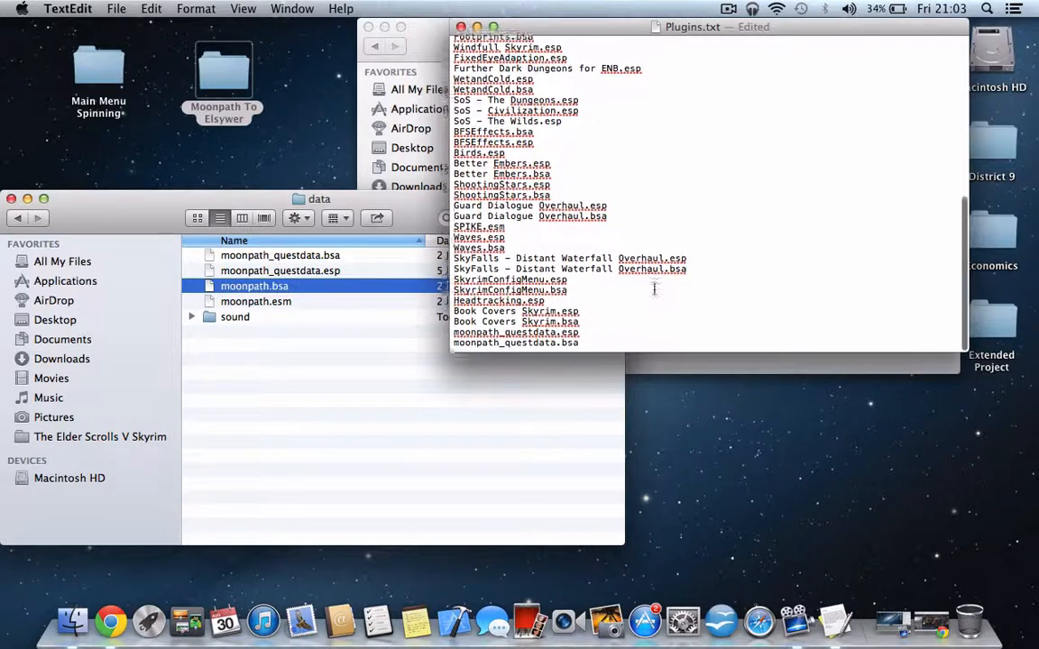
pyautogui.press('Return')
# - Copy the file name moonpath.esm from the mod's data folder onto a new line below moonpath.bsa in Plugins.txt
pyautogui.click(306, 304)
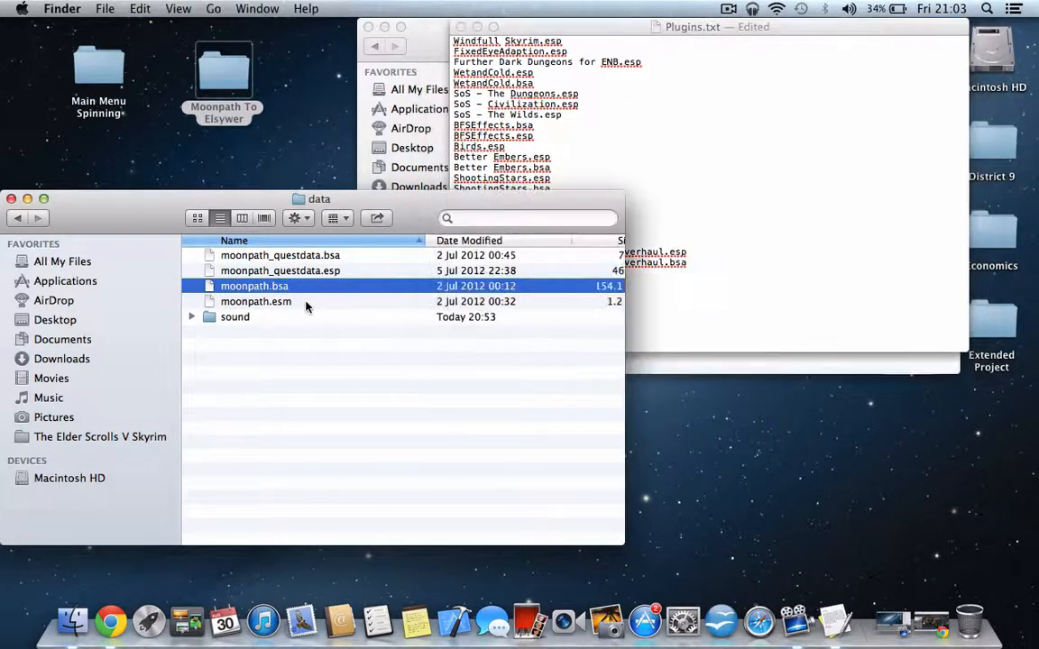
pyautogui.doubleClick(296, 307)
pyautogui.click(579, 230)
pyautogui.click(285, 302)
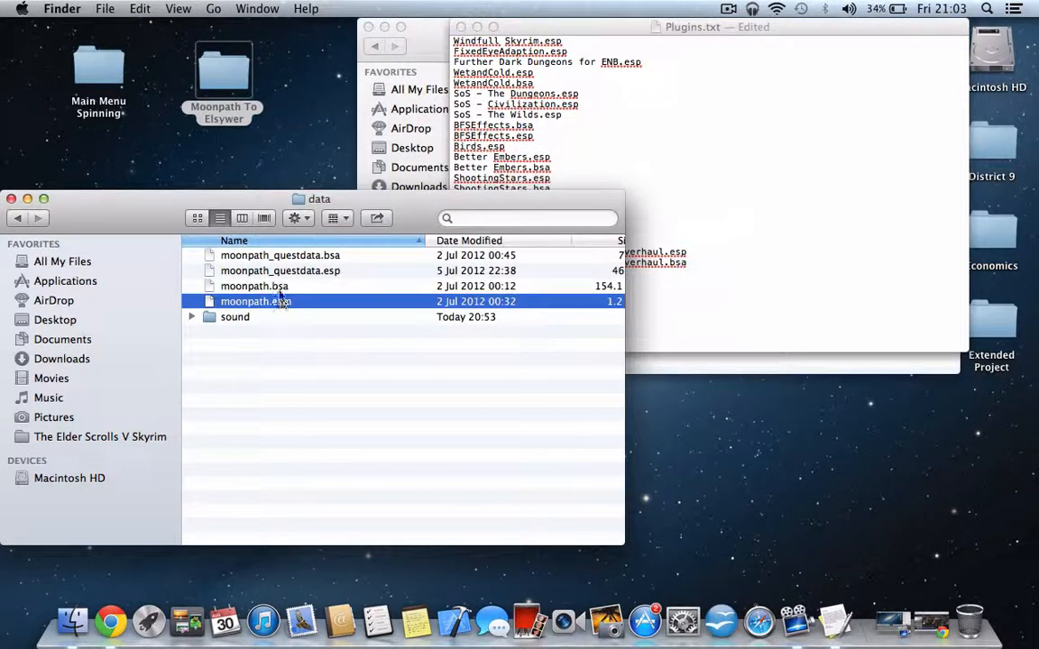
pyautogui.click(628, 255)
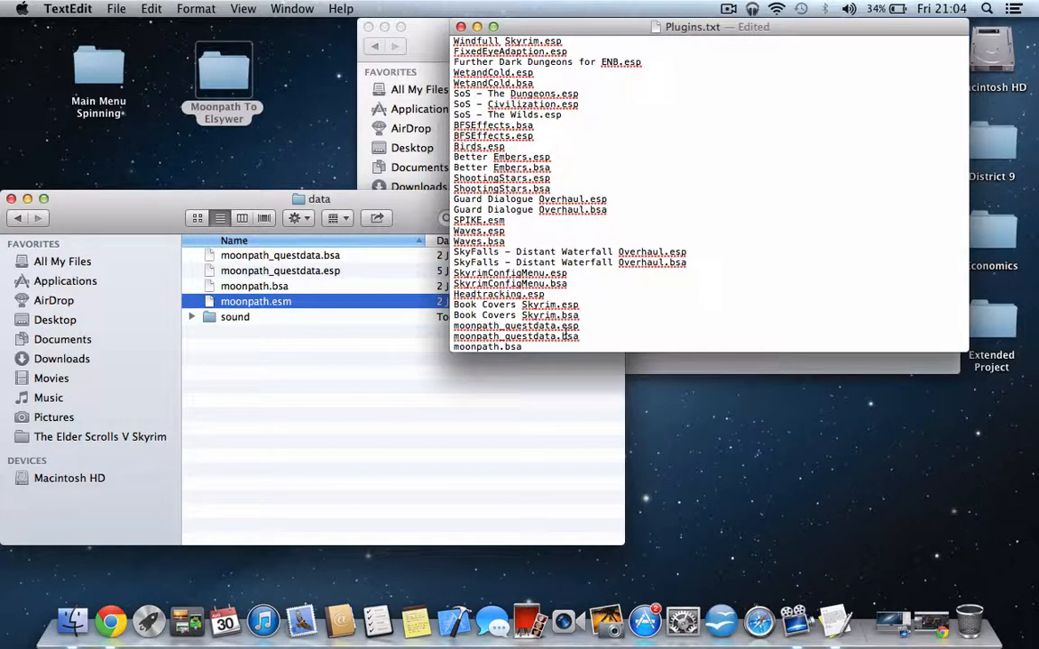
pyautogui.press('Return')
pyautogui.press('super+v')
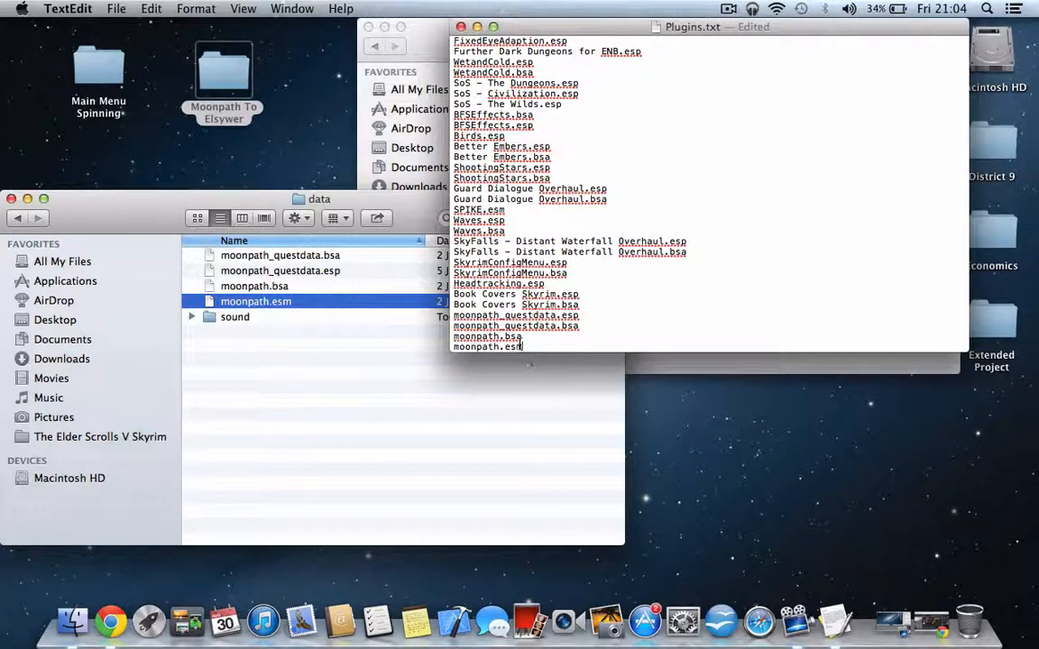
# - Move the moonpath.esm line above the moonpath.bsa line in Plugins.txt
pyautogui.moveTo(522, 347); pyautogui.dragTo(410, 343)
pyautogui.press('super+x')
pyautogui.click(456, 338)
pyautogui.press('Return')
pyautogui.press('super+v')
# - Check the end of the plugin list and save Plugins.txt
pyautogui.moveTo(507, 231)
pyautogui.mouseDown()
pyautogui.moveTo(454, 231)
pyautogui.moveTo(510, 233)
pyautogui.mouseUp()
pyautogui.click(619, 250)
pyautogui.scroll(-2, 696, 163)
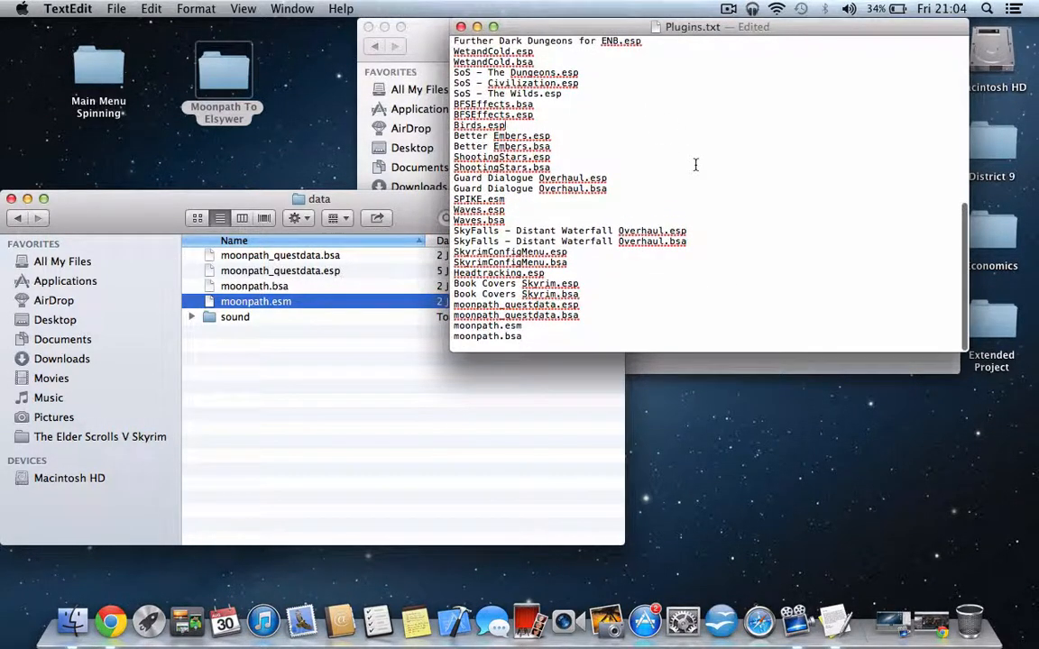
pyautogui.press('super+s')
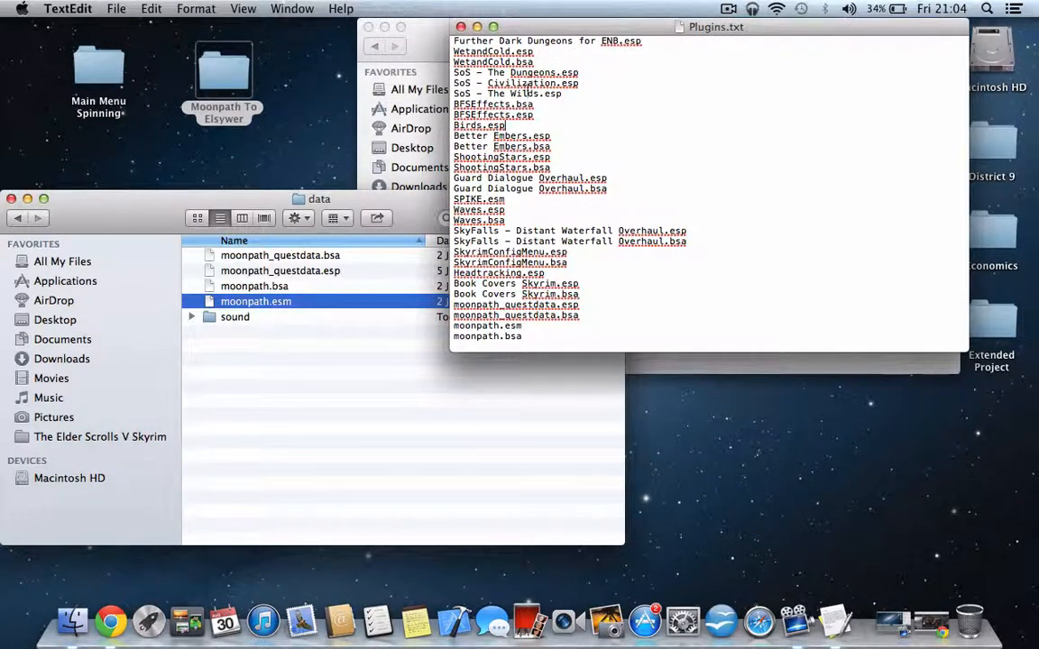
# - Close Plugins.txt and select the sound folder in the mod's data folder
pyautogui.click(460, 27)
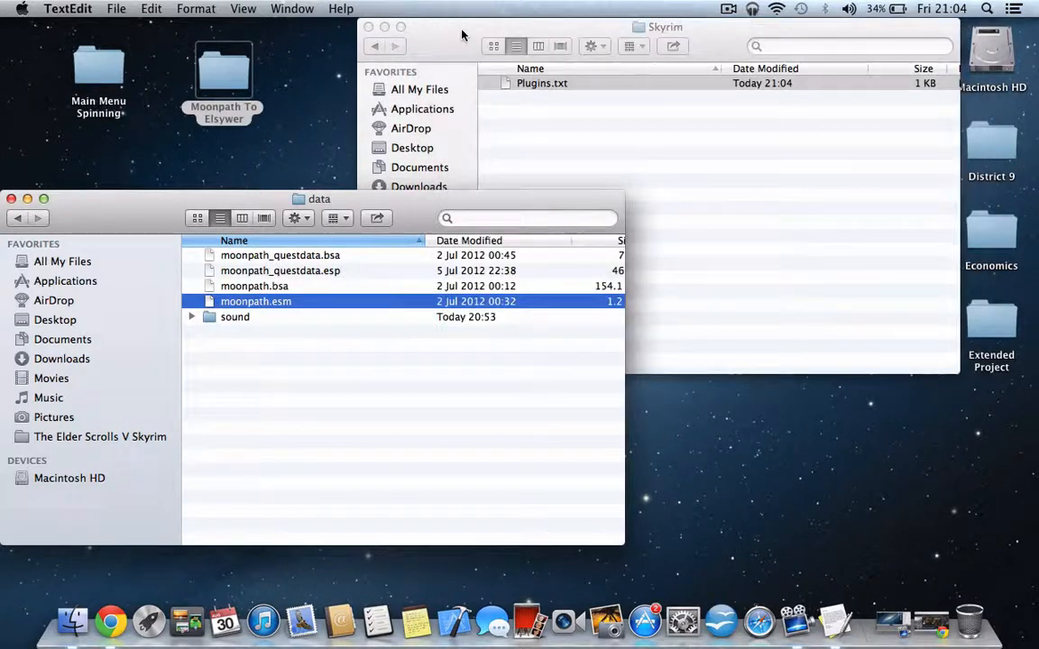
pyautogui.click(591, 112)
pyautogui.click(162, 226)
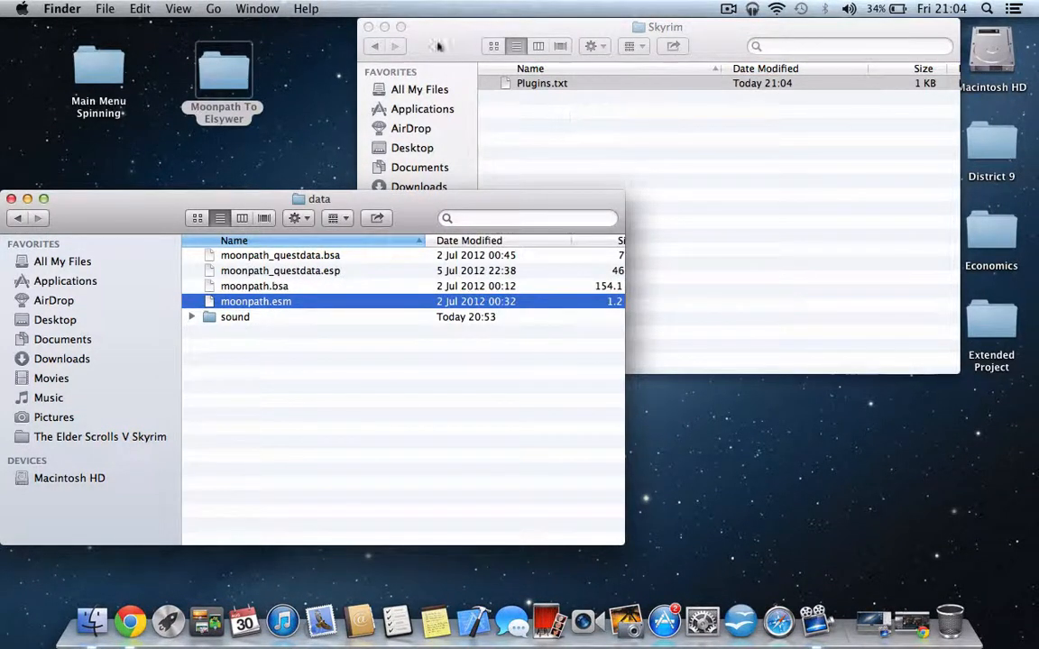
pyautogui.moveTo(112, 220)
pyautogui.mouseDown()
pyautogui.moveTo(105, 126)
pyautogui.moveTo(81, 180)
pyautogui.moveTo(115, 232)
pyautogui.mouseUp()
pyautogui.click(217, 331)
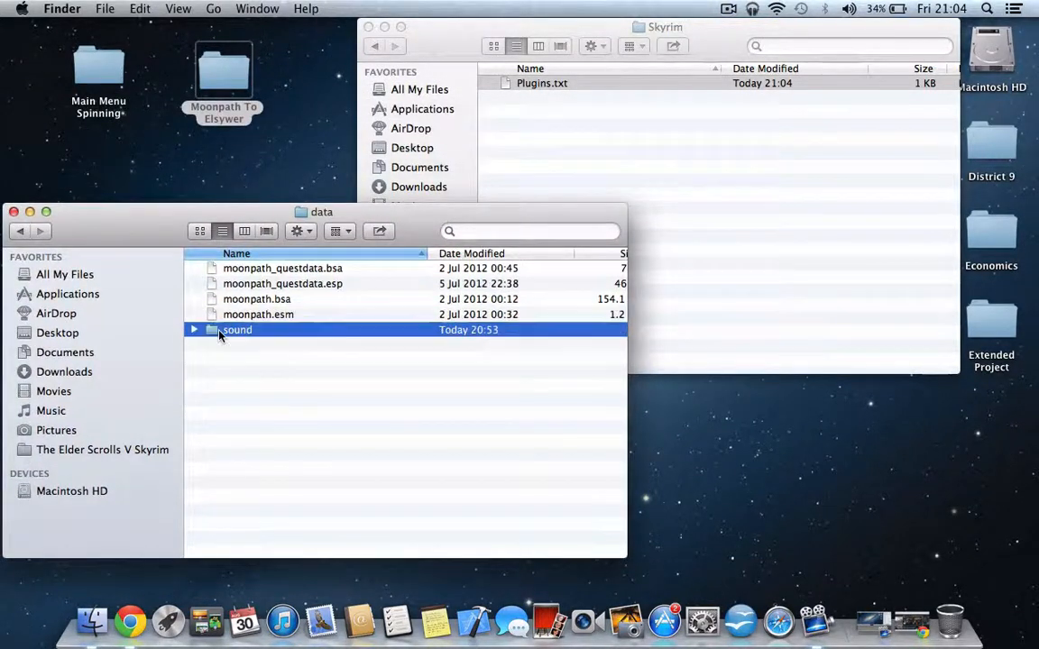
# - Open the sound folder inside the Data folder of The Elder Scrolls V Skyrim
pyautogui.click(377, 48)
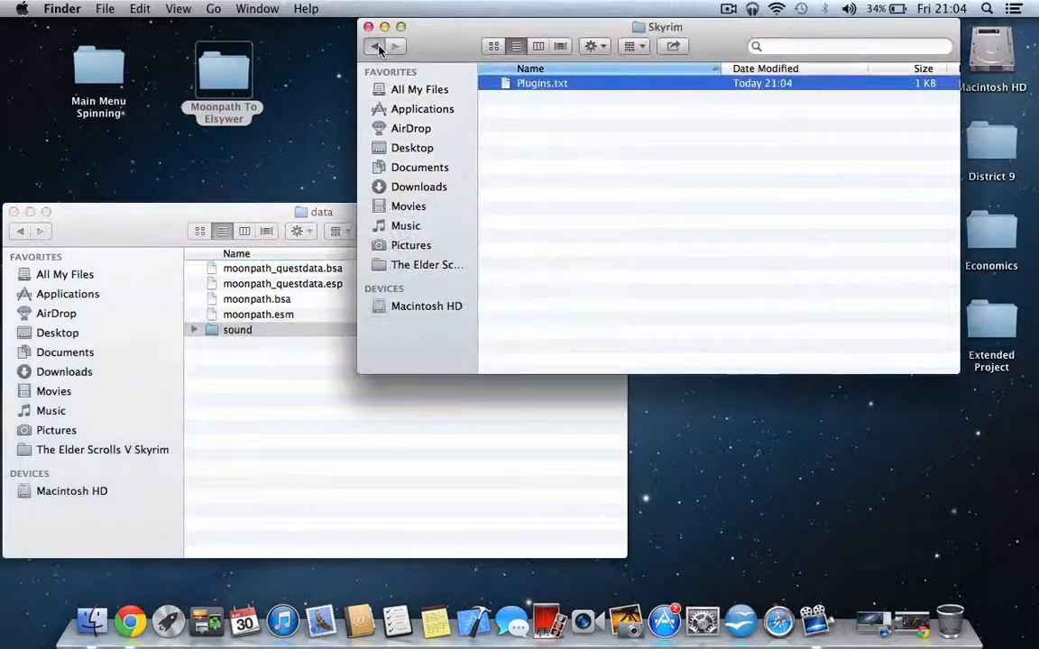
pyautogui.click(377, 47)
pyautogui.click(377, 48)
pyautogui.click(377, 48)
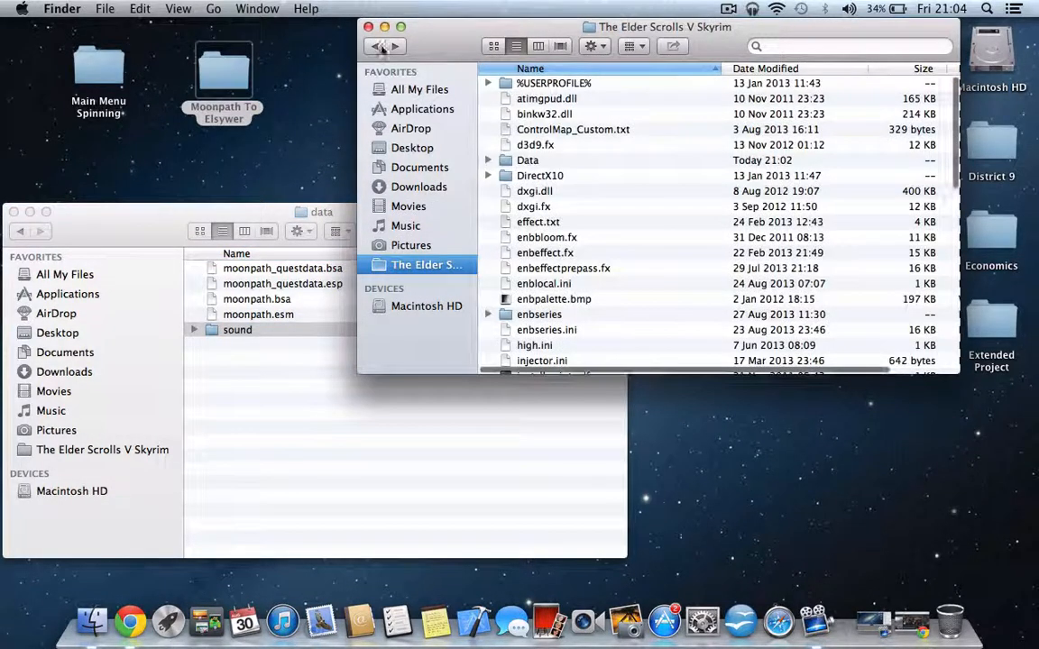
pyautogui.doubleClick(515, 160)
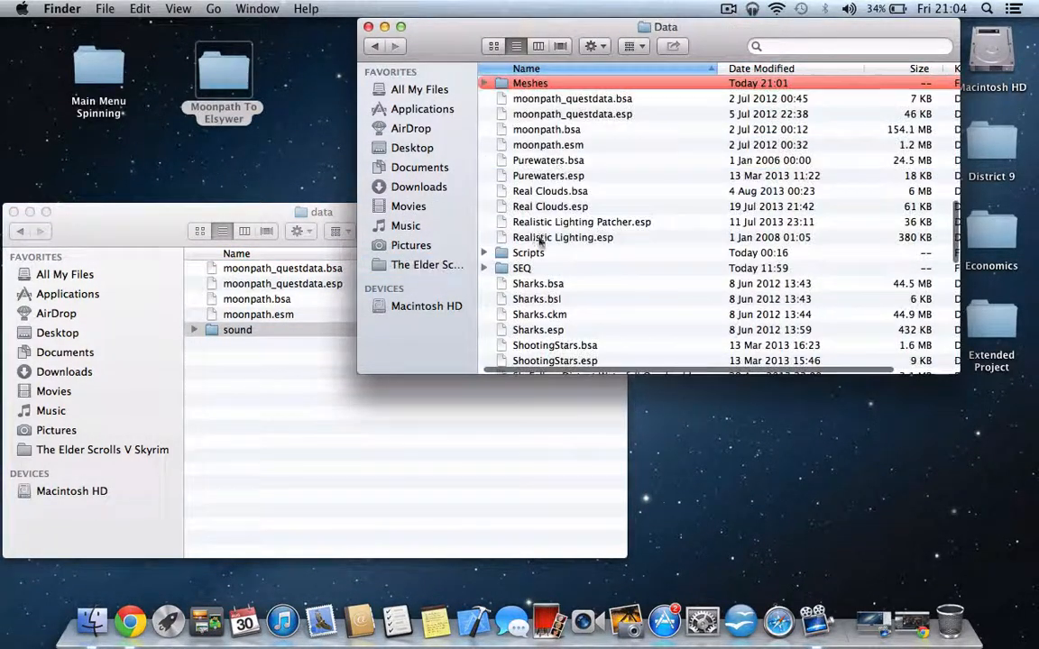
pyautogui.scroll(-5, 487, 270)
pyautogui.click(521, 296)
pyautogui.write('sound')
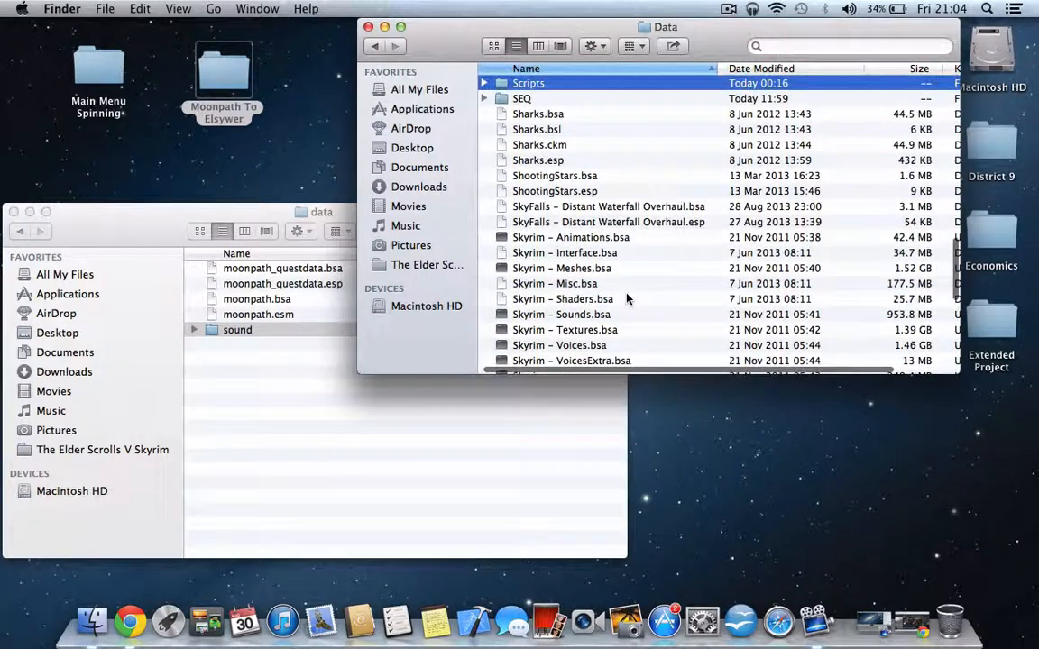
pyautogui.scroll(-2, 566, 305)
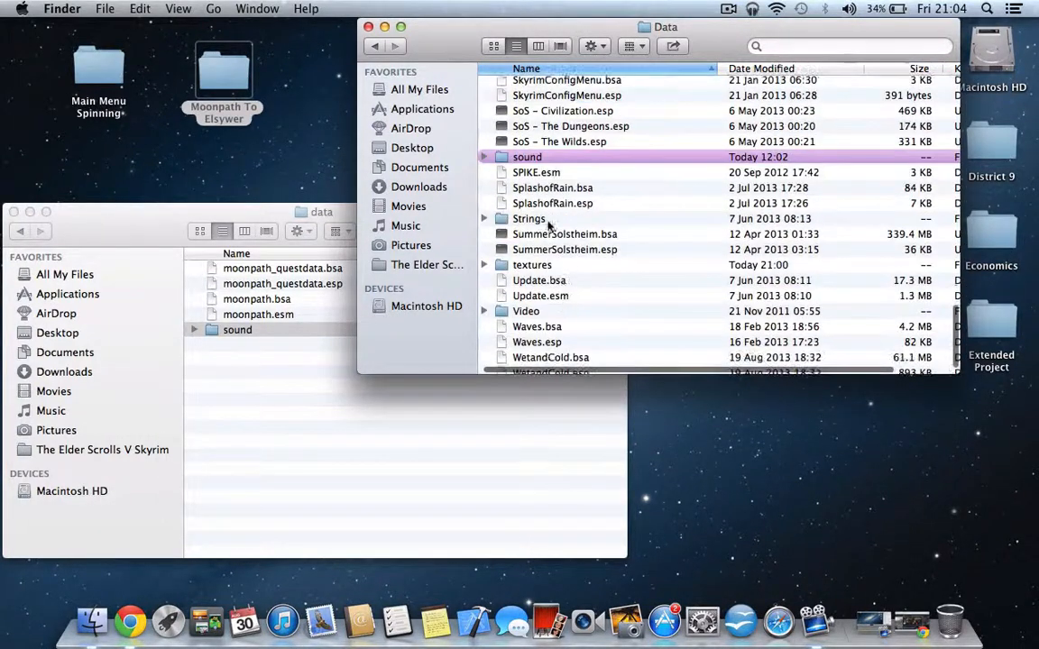
pyautogui.doubleClick(528, 155)
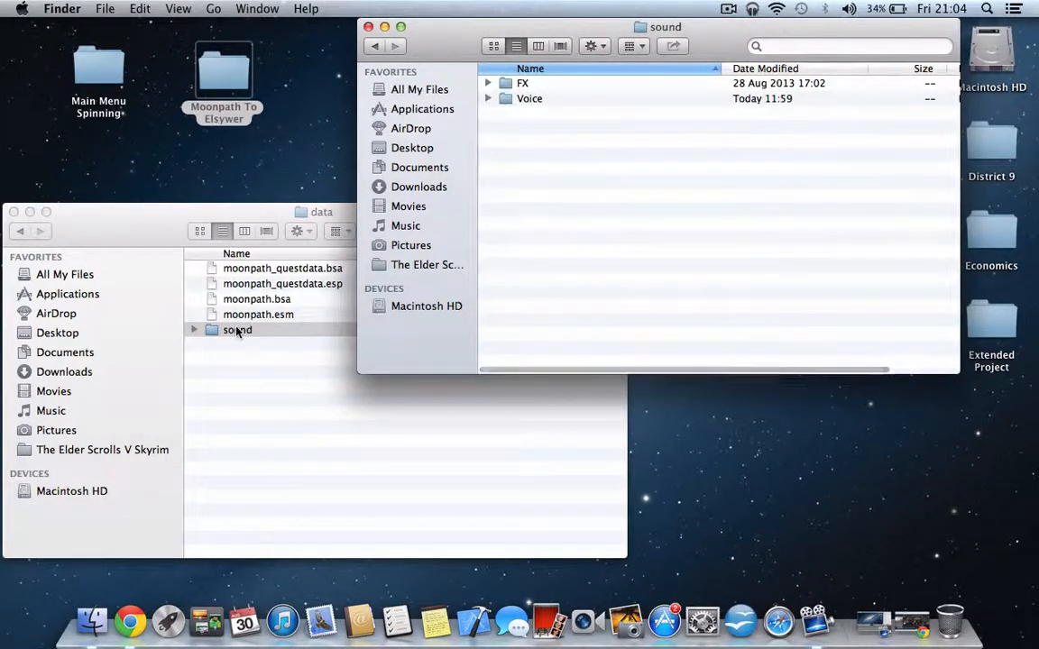
# - Move the ambr folder from the mod's sound/fx folder into the game's sound/FX folder
pyautogui.doubleClick(212, 329)
pyautogui.click(523, 84)
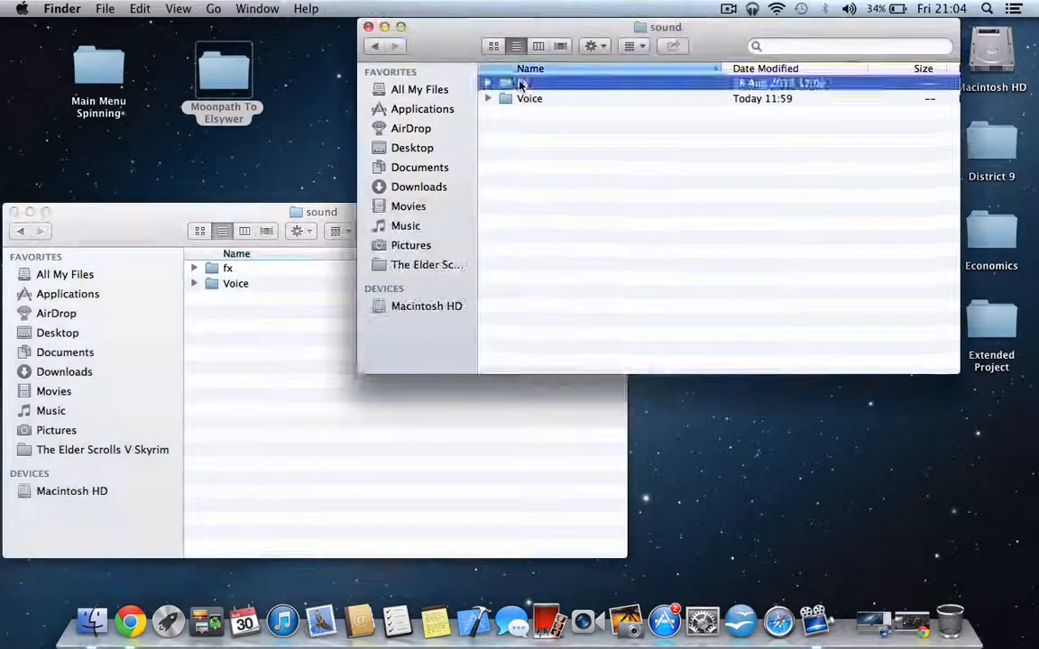
pyautogui.doubleClick(544, 84)
pyautogui.doubleClick(546, 84)
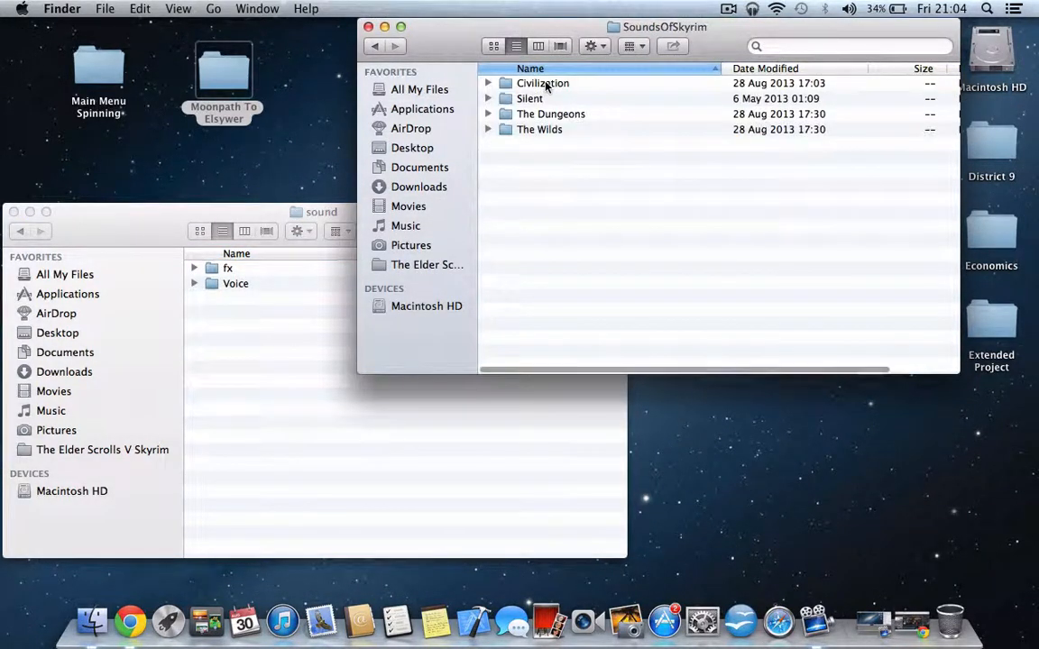
pyautogui.click(374, 46)
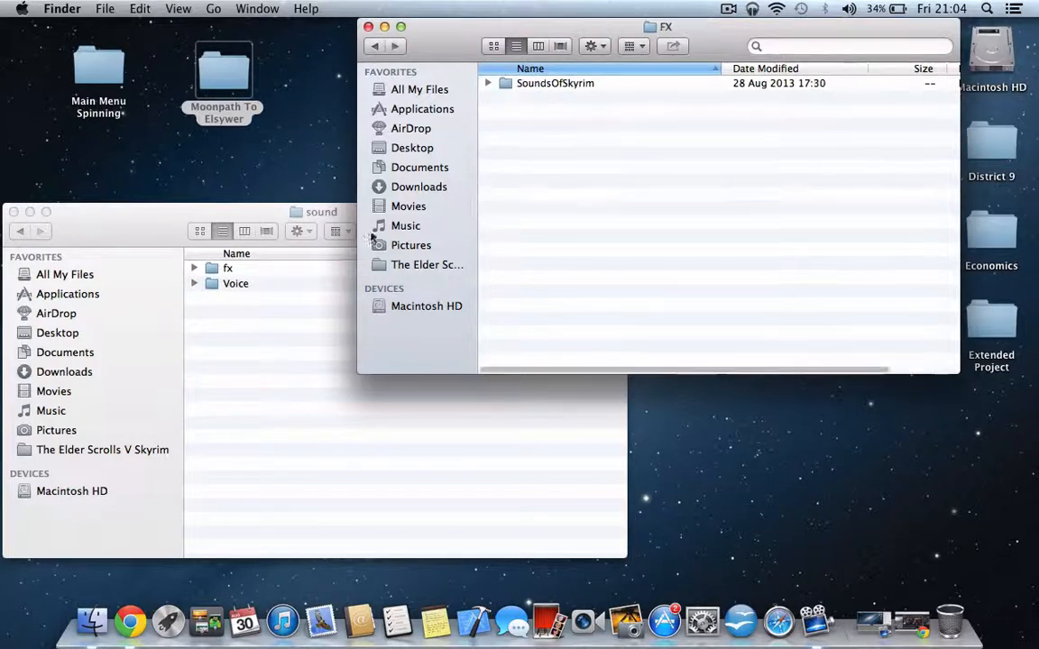
pyautogui.click(227, 271)
pyautogui.doubleClick(226, 271)
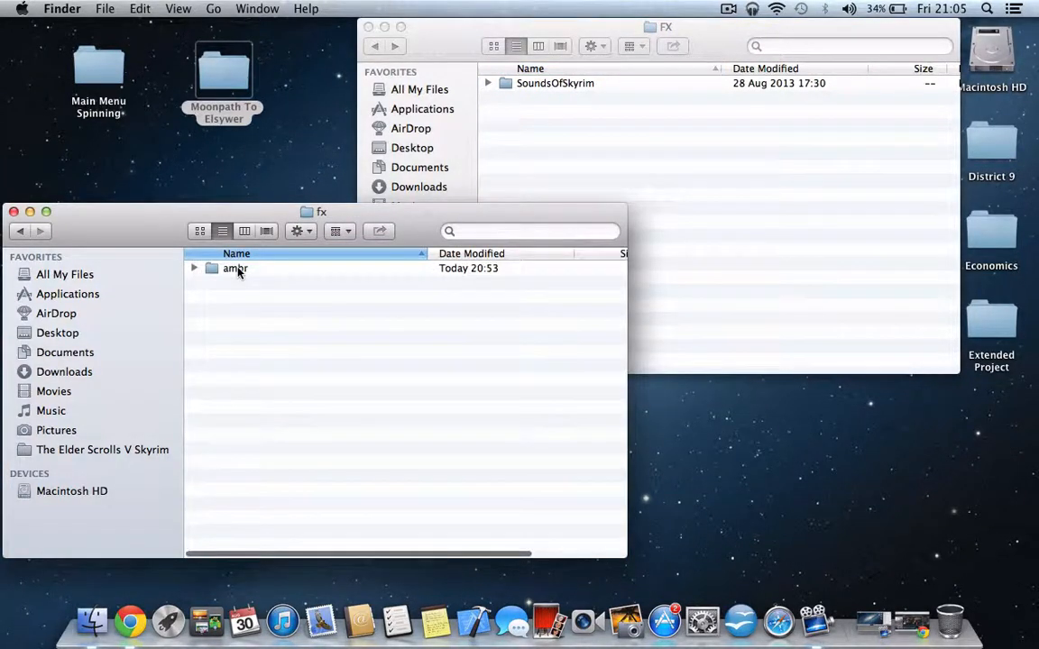
pyautogui.moveTo(239, 271); pyautogui.dragTo(581, 133)
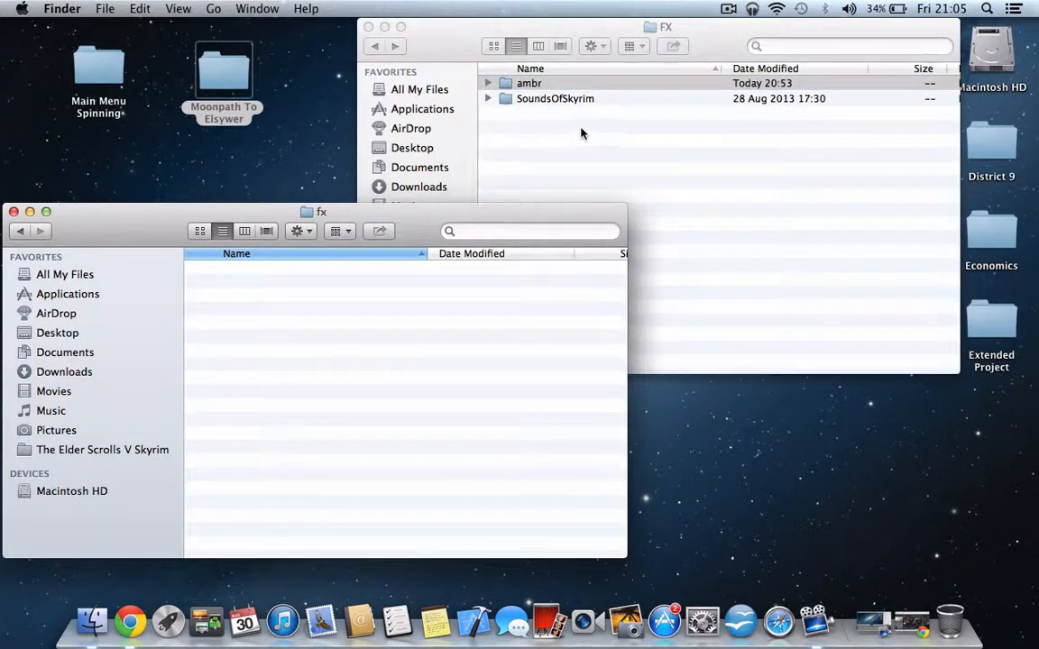
pyautogui.click(524, 84)
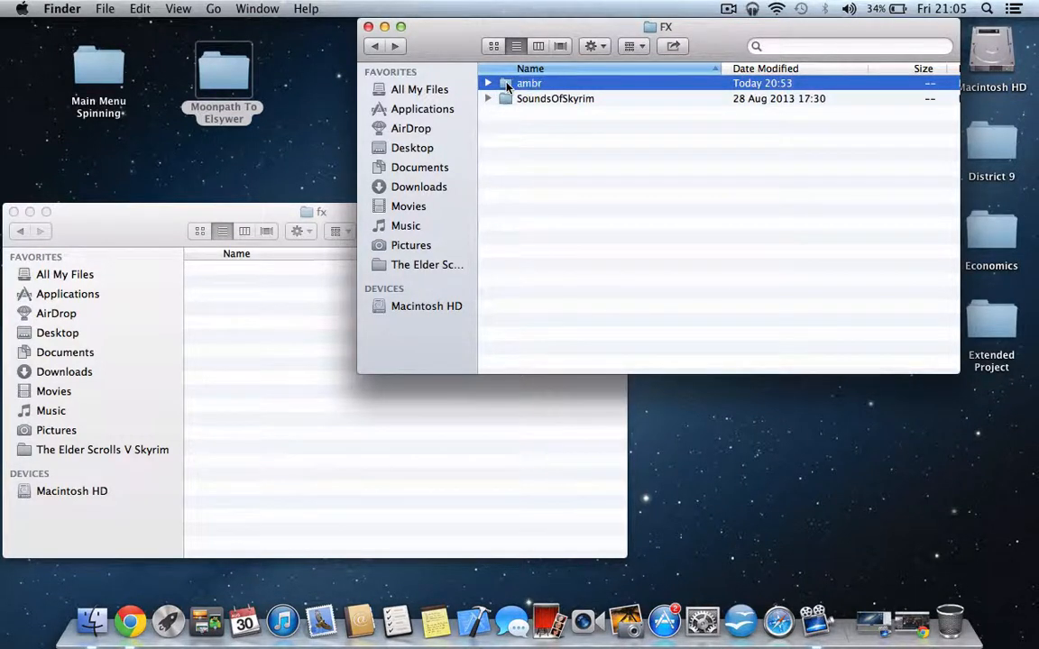
pyautogui.moveTo(519, 91); pyautogui.dragTo(247, 303)
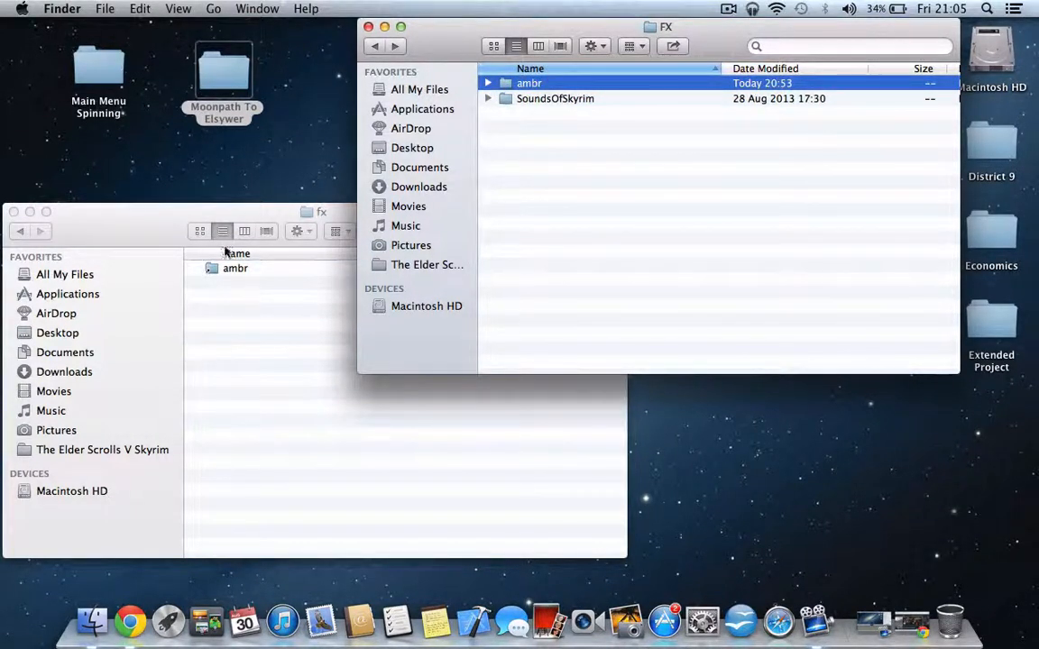
pyautogui.moveTo(214, 264); pyautogui.dragTo(949, 620)
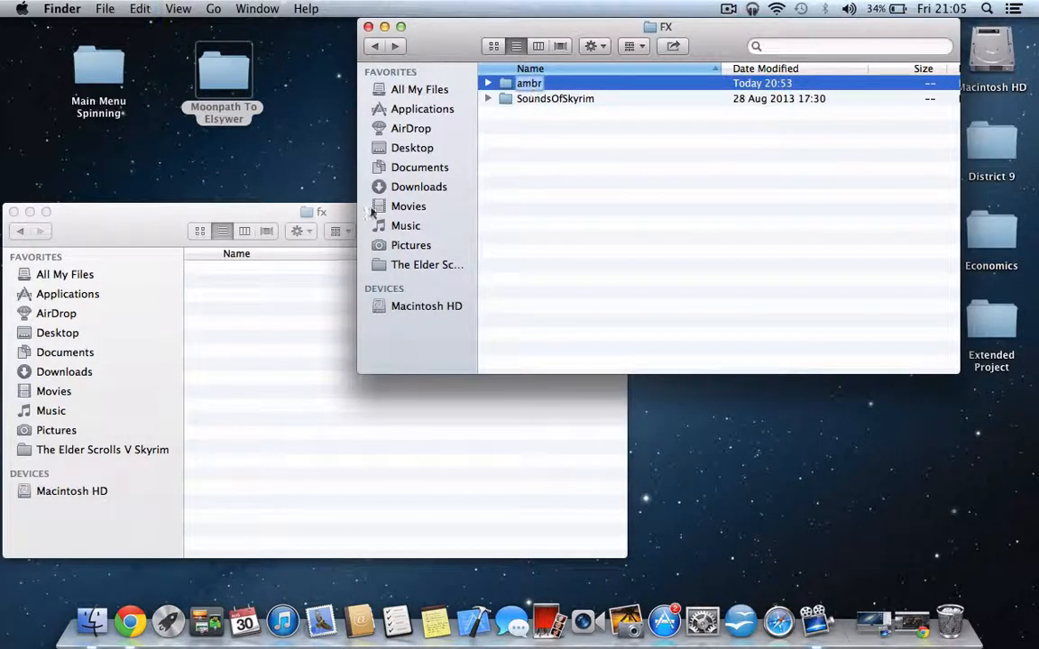
# - Copy the ambr folder from the game's FX folder back into the mod's fx folder
pyautogui.click(593, 79)
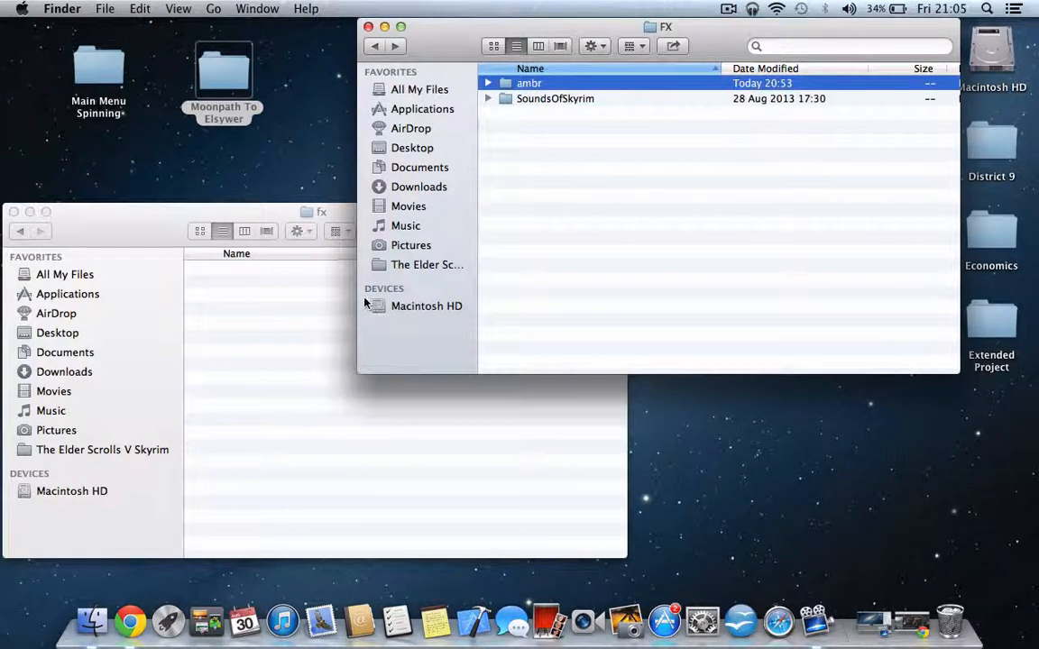
pyautogui.click(319, 308)
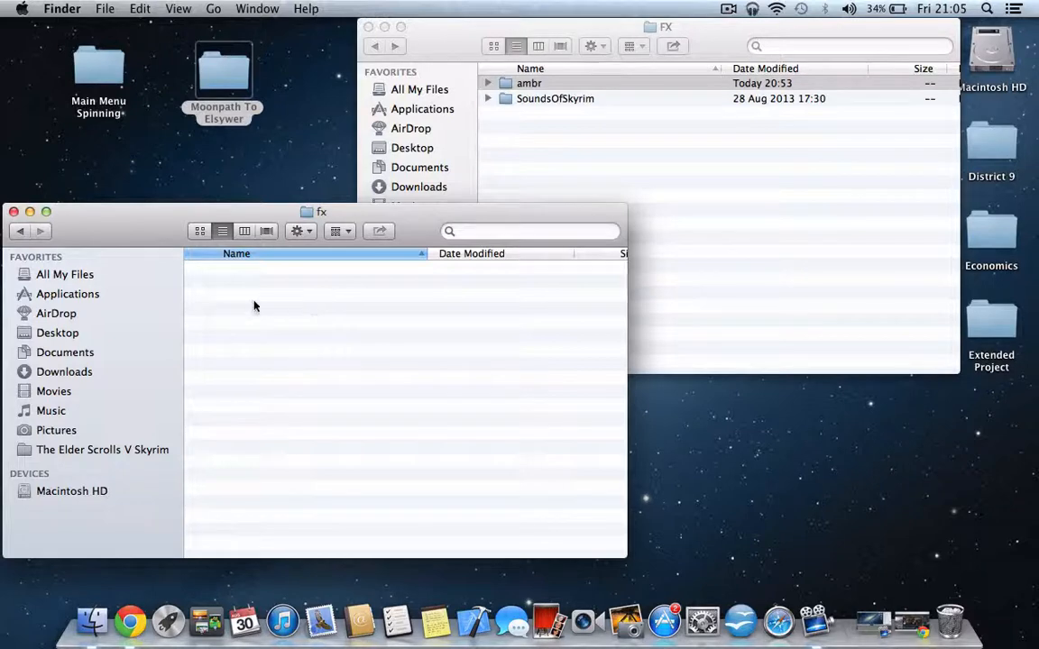
pyautogui.click(590, 83)
pyautogui.press('super+c')
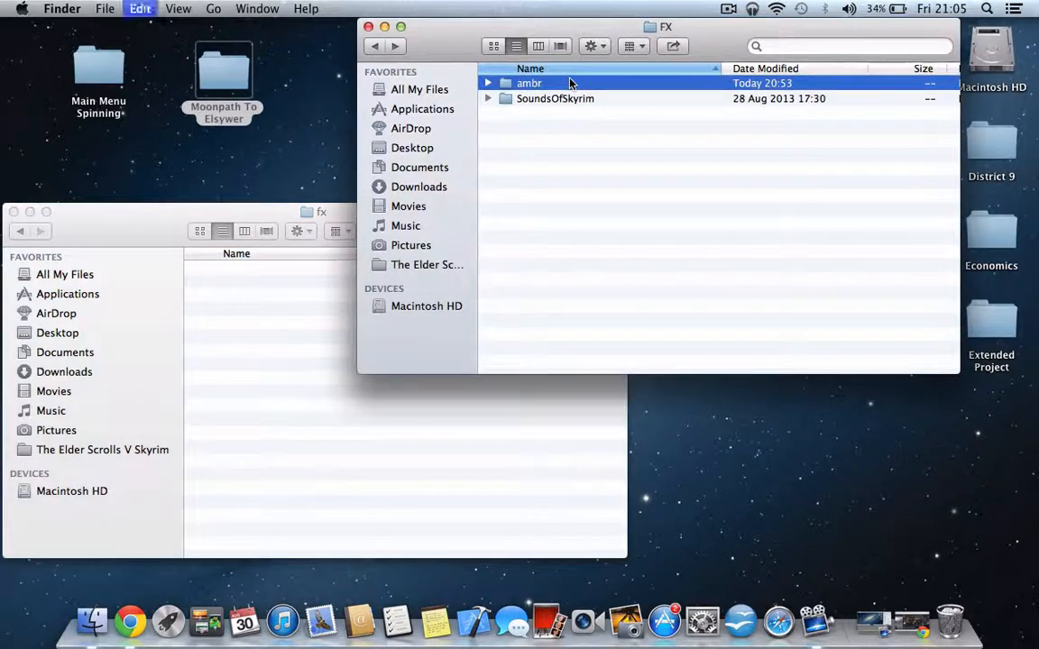
pyautogui.click(279, 293)
pyautogui.press('super+v')
# - Copy the moonpath.esm folder from the mod's sound/Voice folder into the game's sound/Voice folder
pyautogui.moveTo(109, 217); pyautogui.dragTo(170, 217)
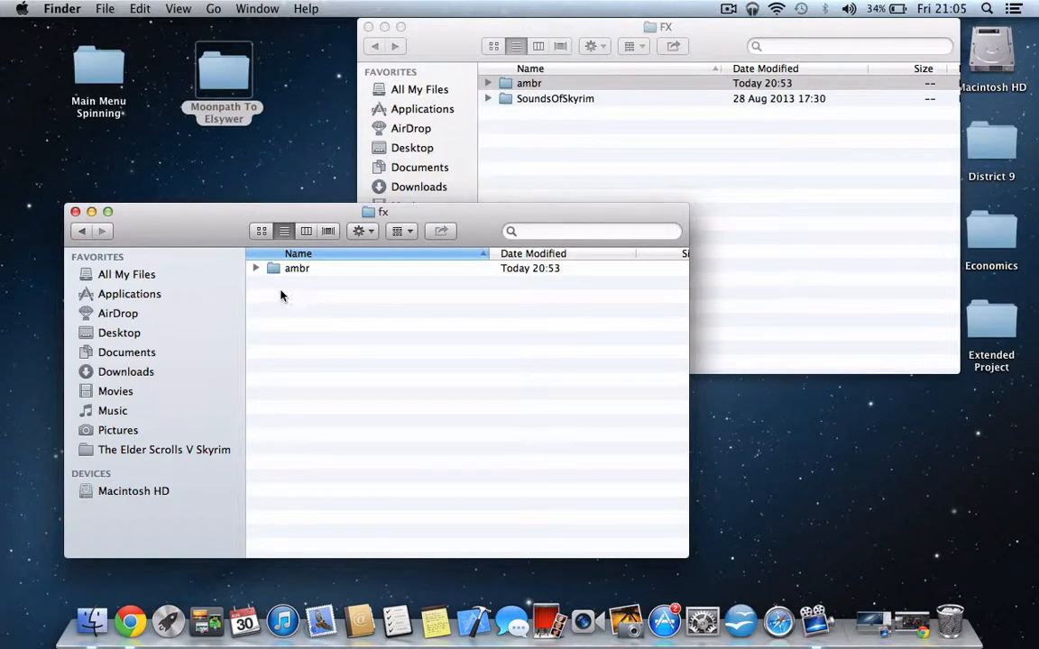
pyautogui.click(82, 230)
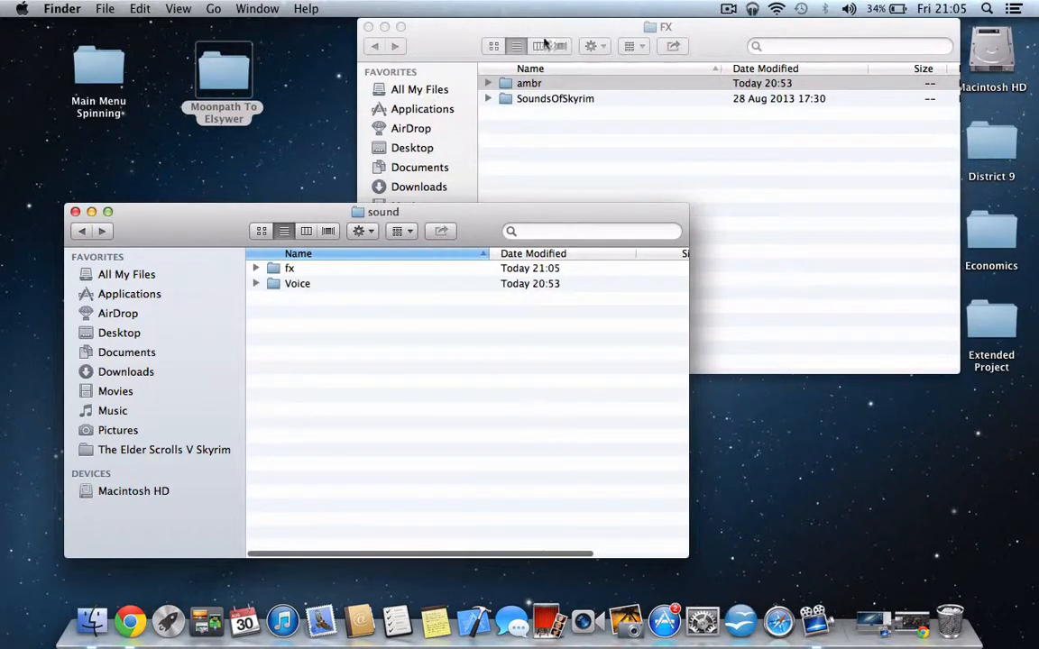
pyautogui.click(375, 46)
pyautogui.doubleClick(541, 100)
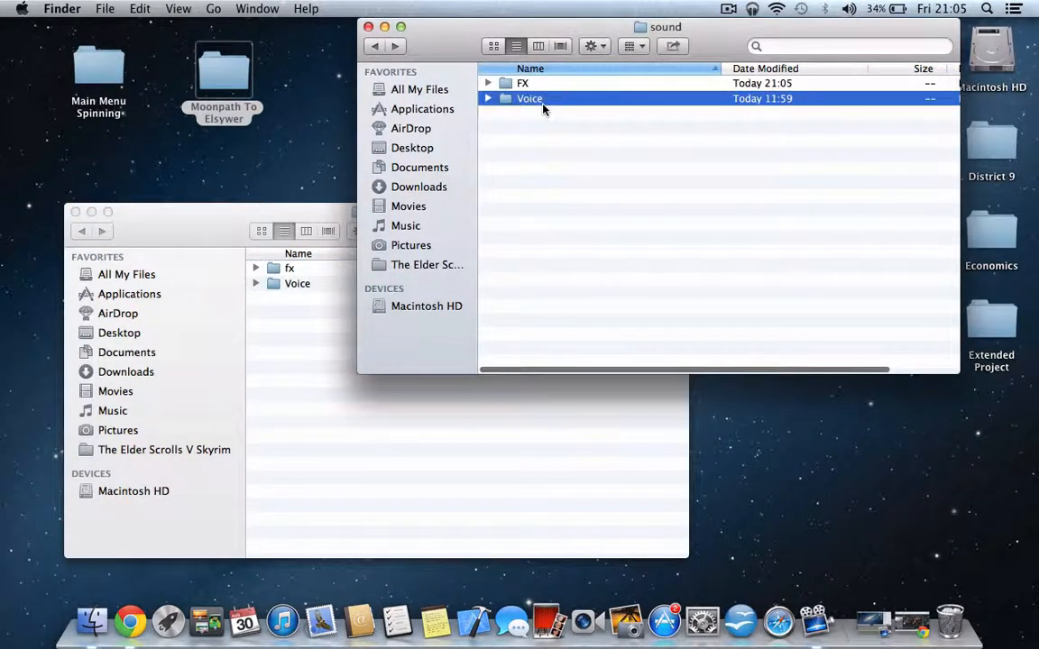
pyautogui.click(295, 296)
pyautogui.doubleClick(293, 284)
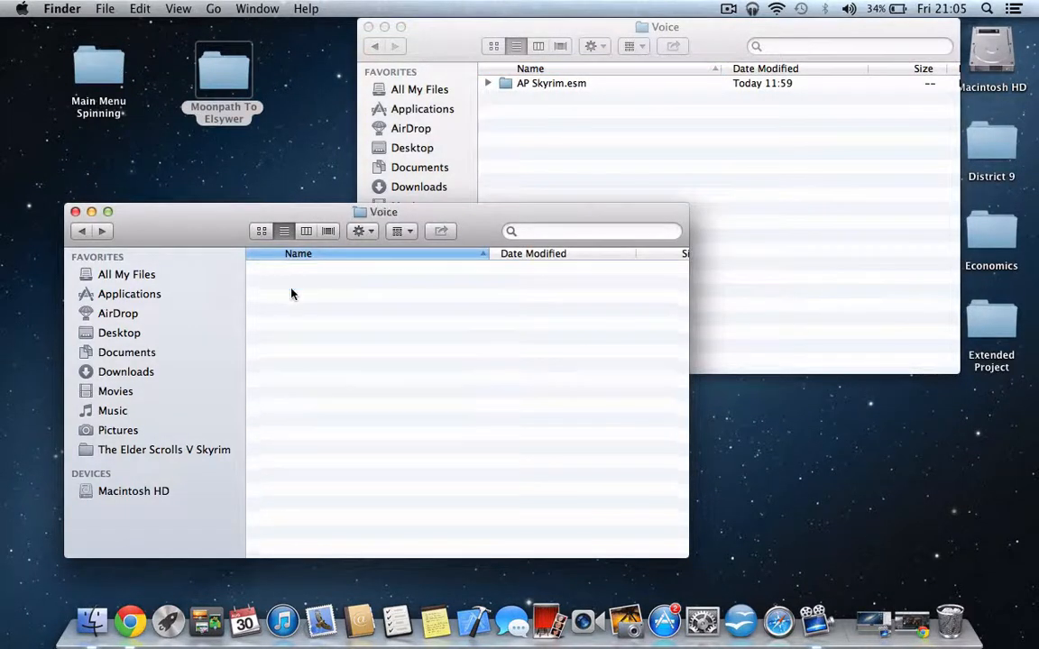
pyautogui.moveTo(298, 269); pyautogui.dragTo(589, 144)
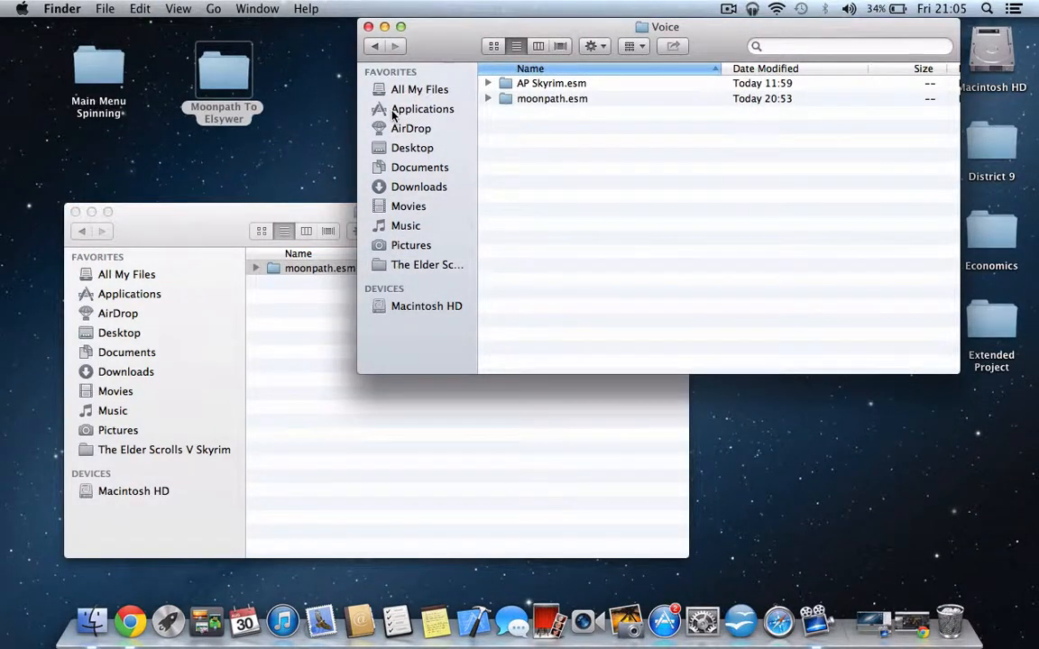
# - Move the Main Menu Spinning and Moonpath To Elsywer folders from the desktop to the Trash and close both Finder windows
pyautogui.click(83, 231)
pyautogui.click(83, 232)
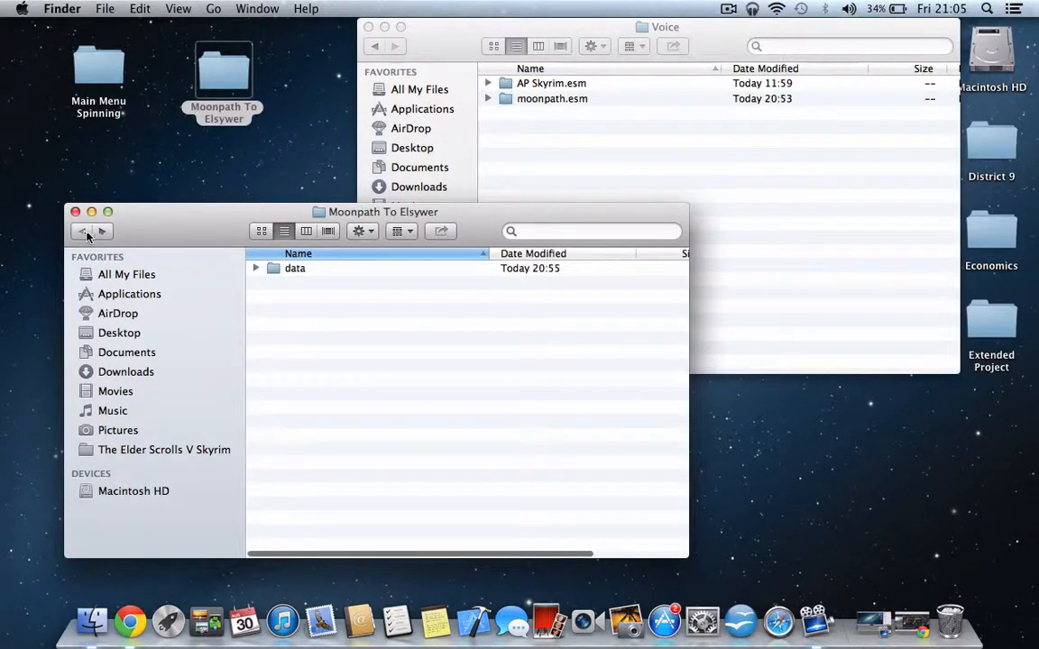
pyautogui.click(75, 211)
pyautogui.moveTo(282, 86); pyautogui.dragTo(951, 619)
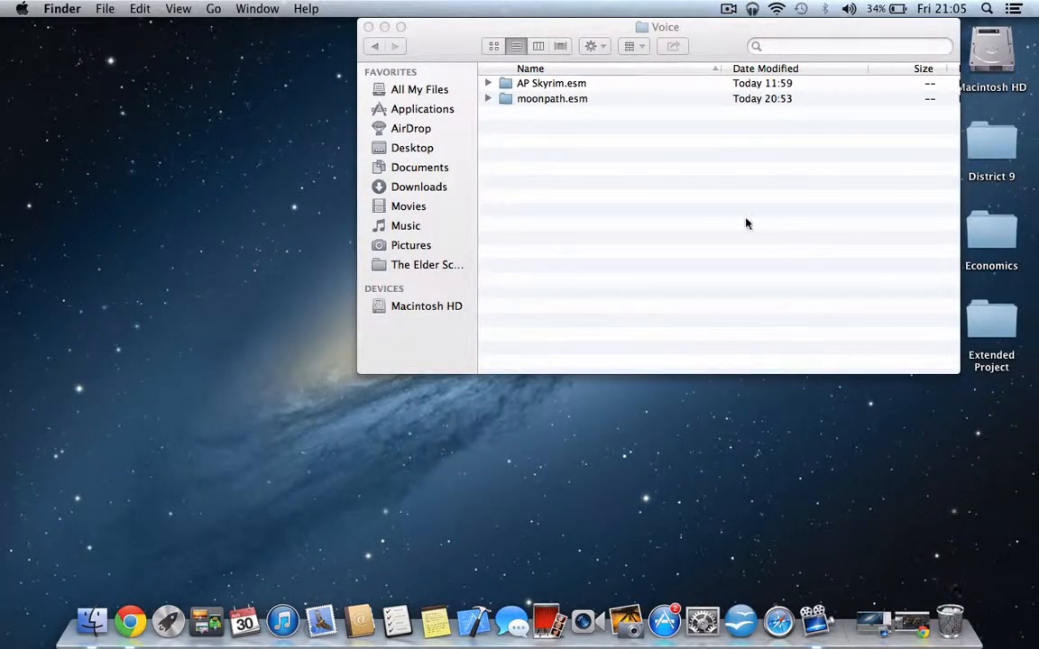
pyautogui.moveTo(472, 38); pyautogui.dragTo(207, 77)
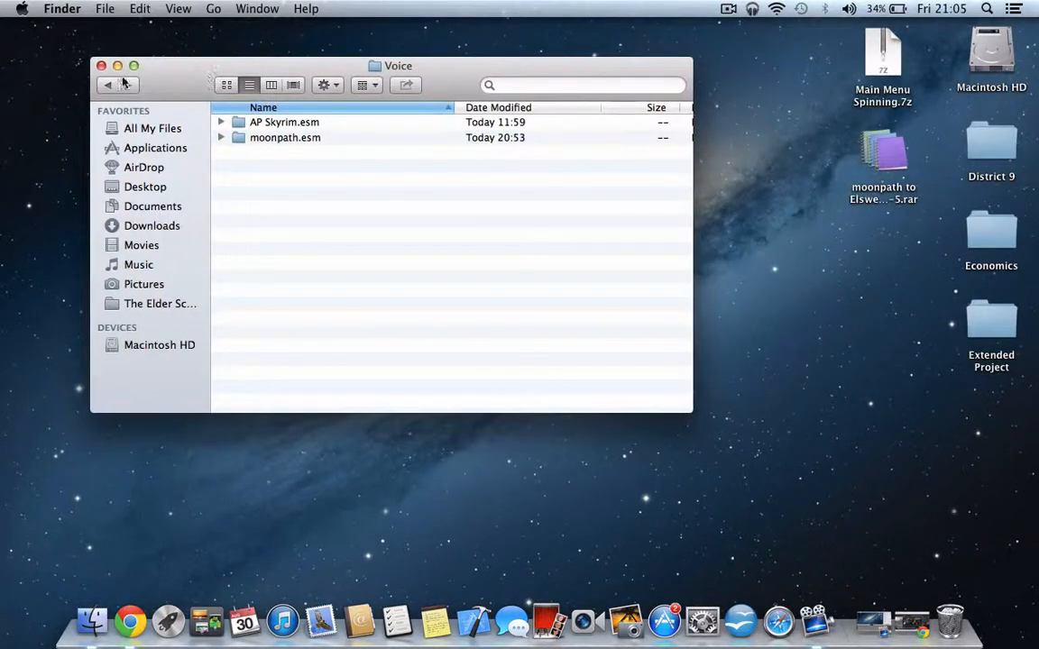
pyautogui.click(104, 65)
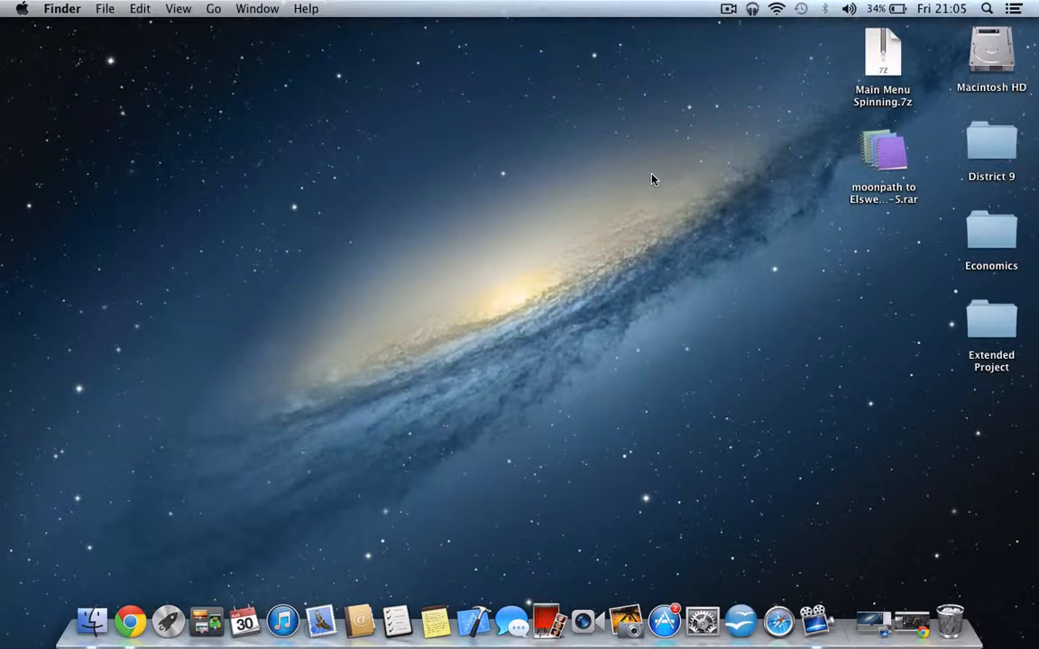